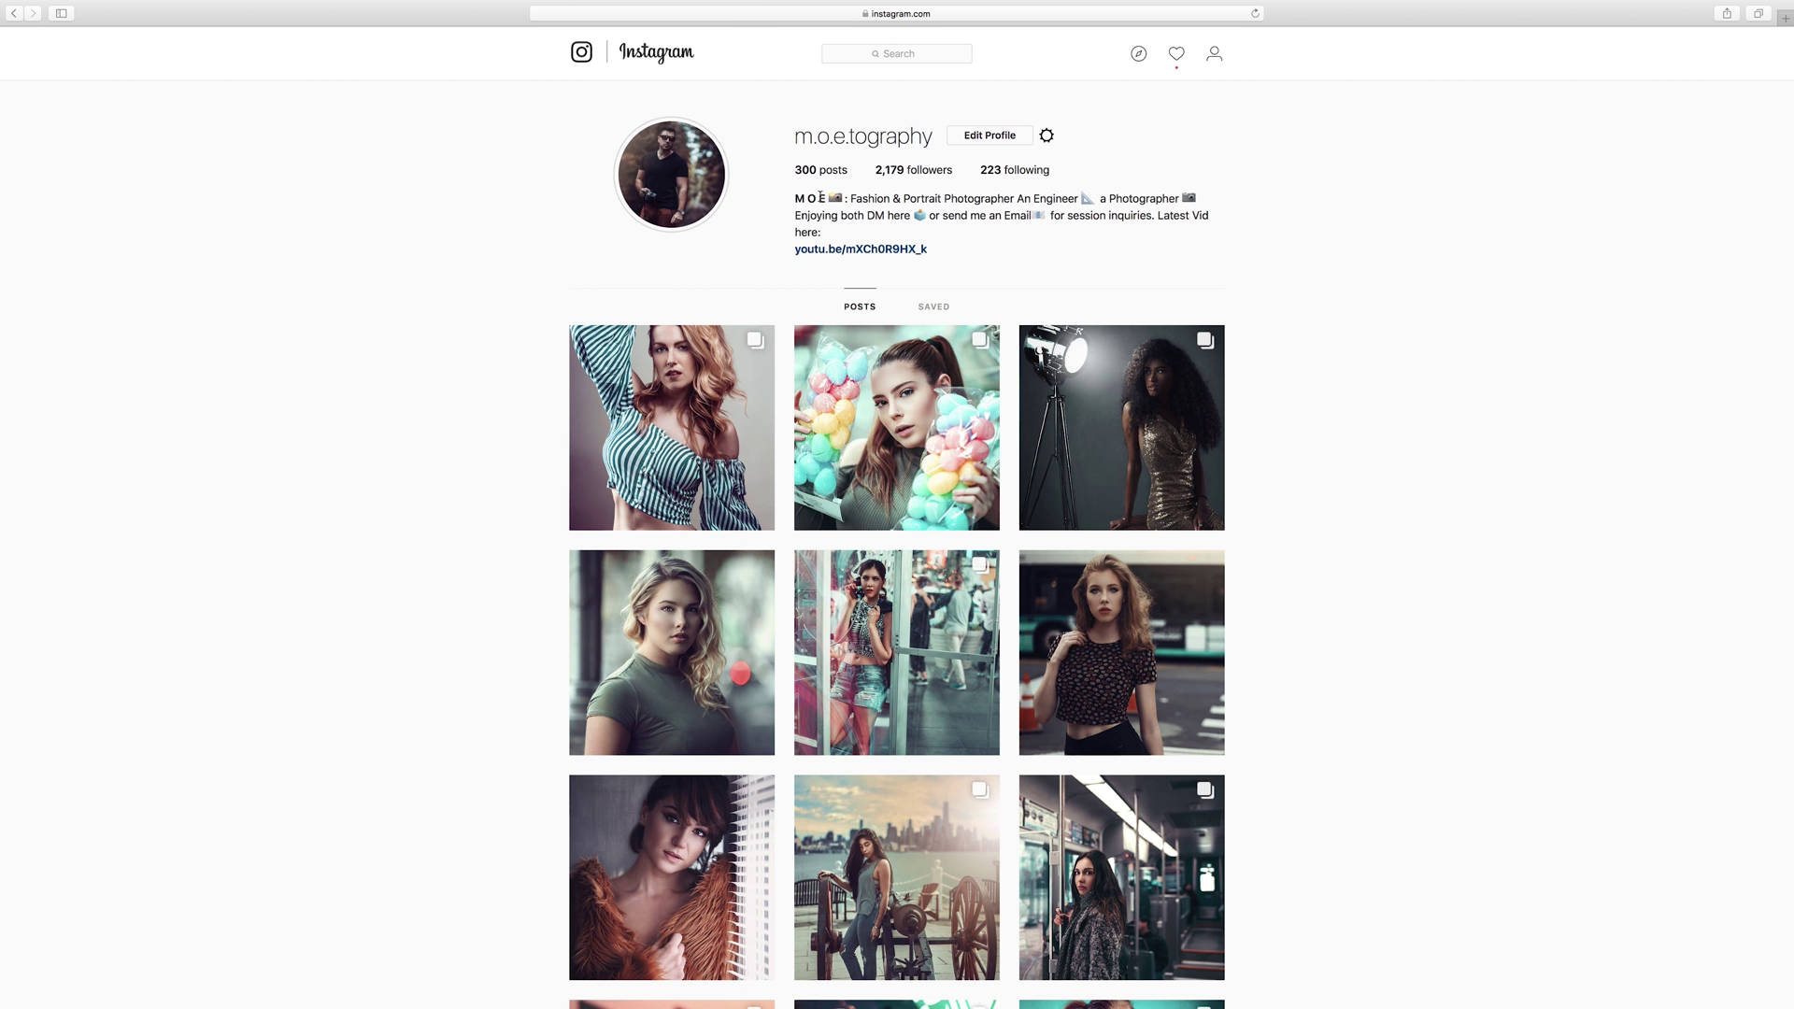
Scroll down the photographer's Instagram grid of moody studio portraits.
{"action": "scroll", "coordinate": [439, 394], "scroll_direction": "down", "scroll_amount": 5}
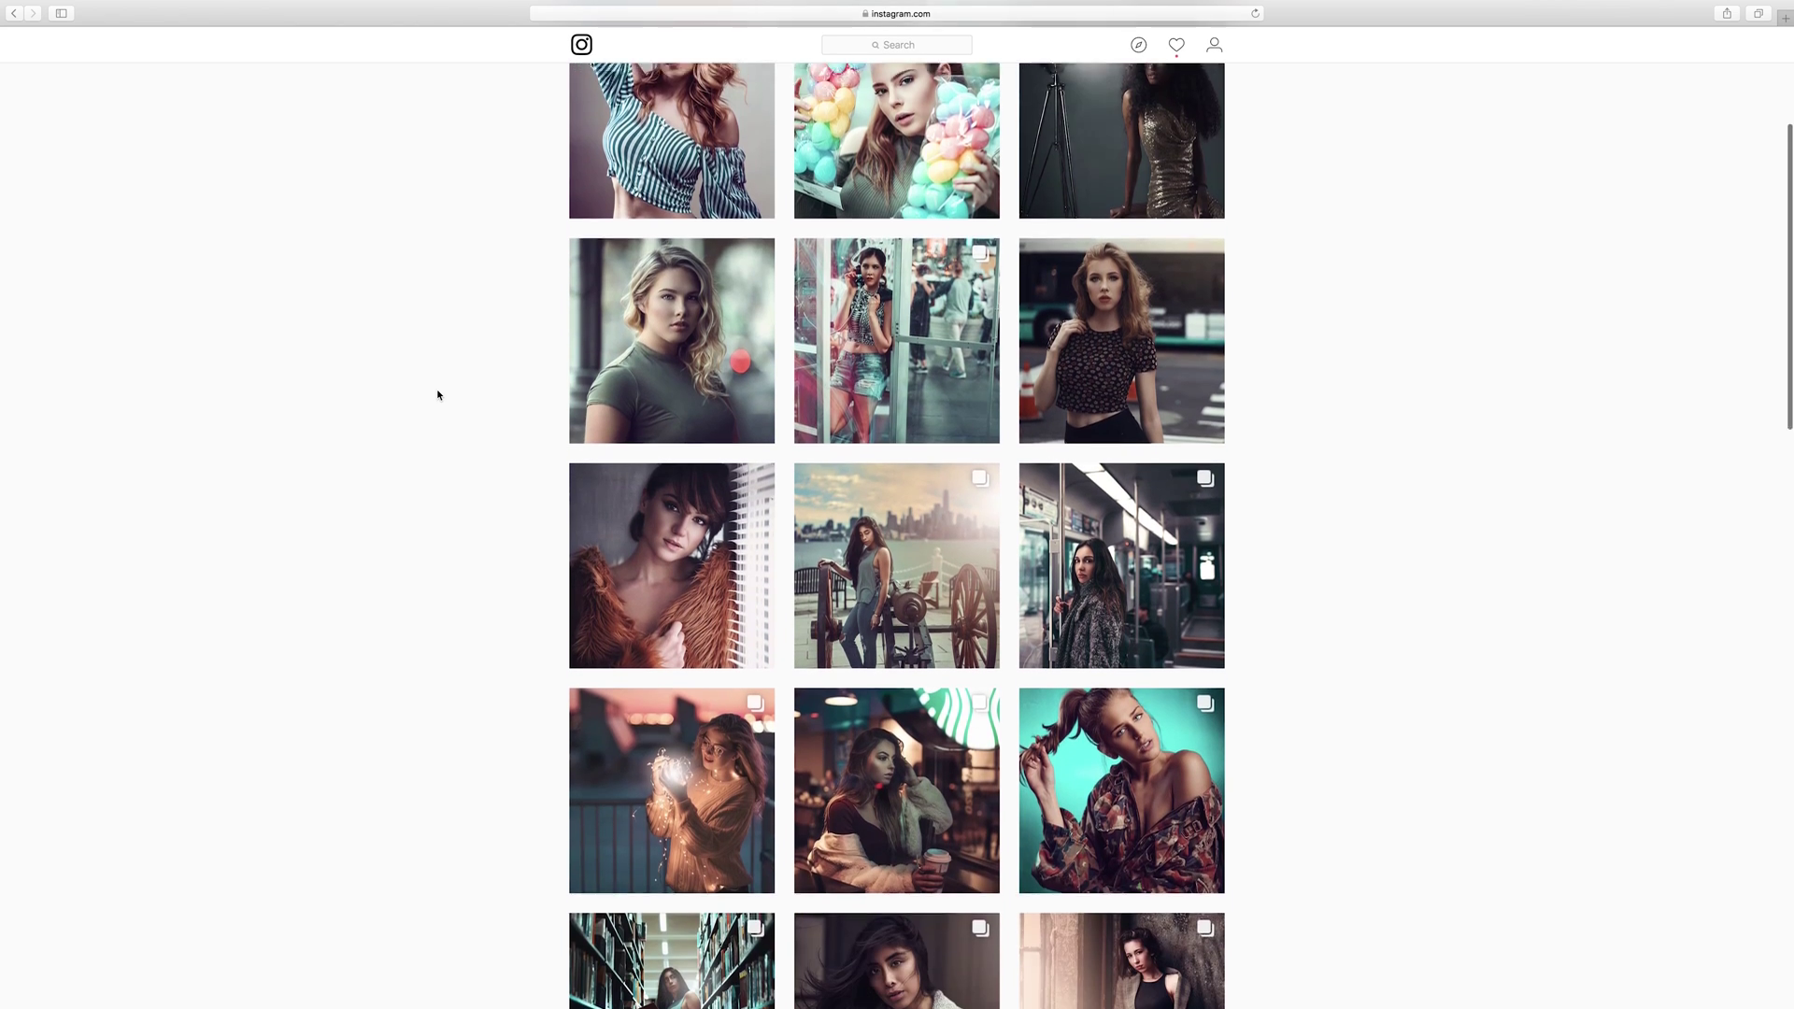
{"action": "scroll", "coordinate": [438, 394], "scroll_direction": "down", "scroll_amount": 4}
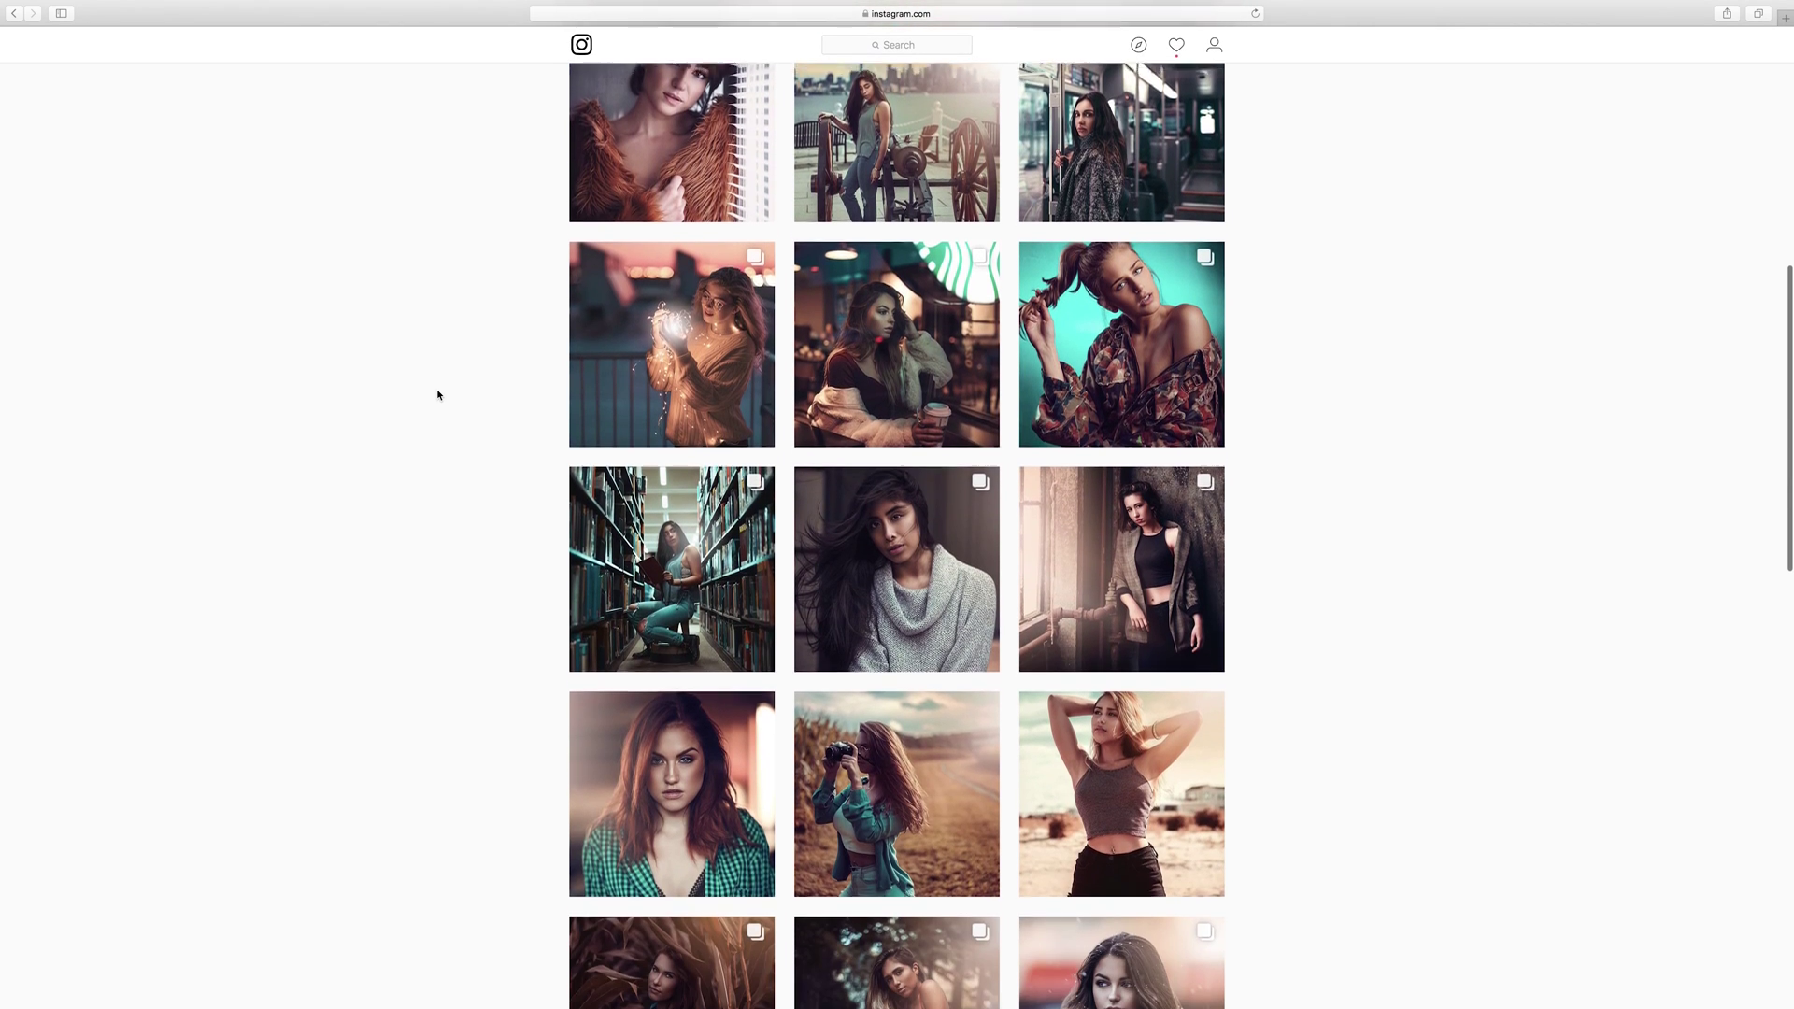
{"action": "scroll", "coordinate": [438, 394], "scroll_direction": "down", "scroll_amount": 6}
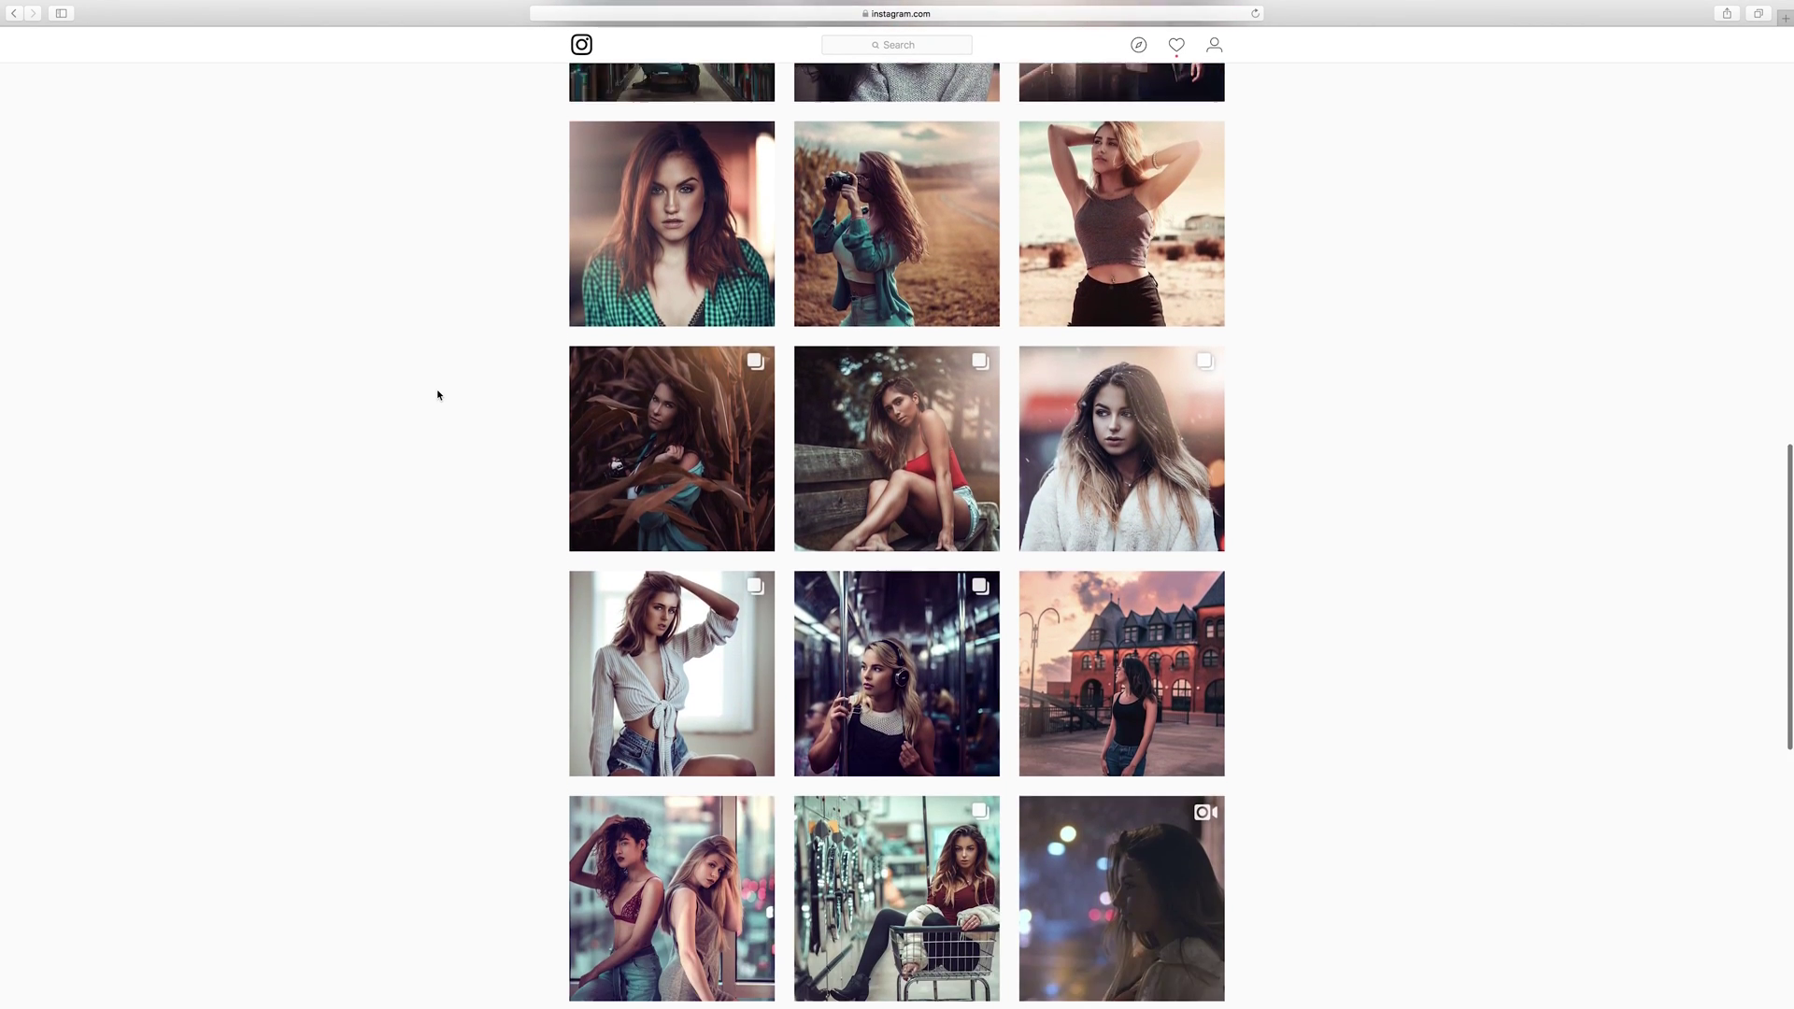
{"action": "scroll", "coordinate": [439, 394], "scroll_direction": "down", "scroll_amount": 8}
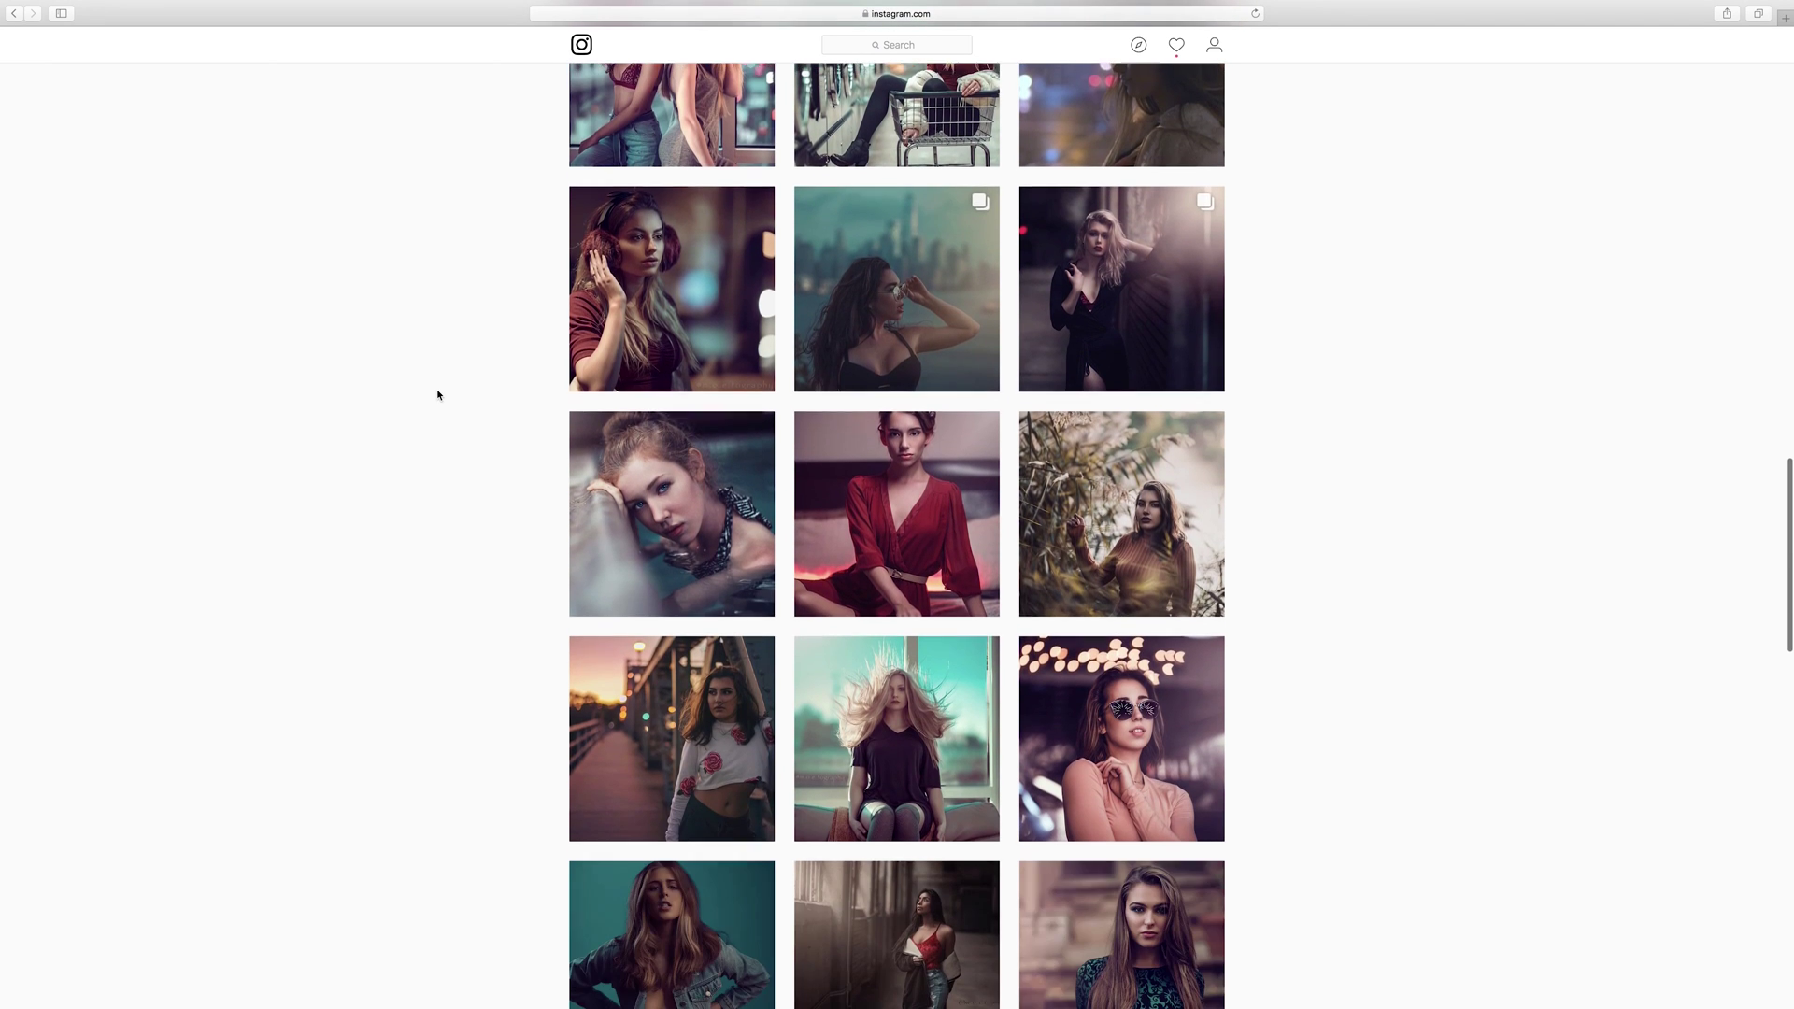
{"action": "scroll", "coordinate": [438, 395], "scroll_direction": "down", "scroll_amount": 10}
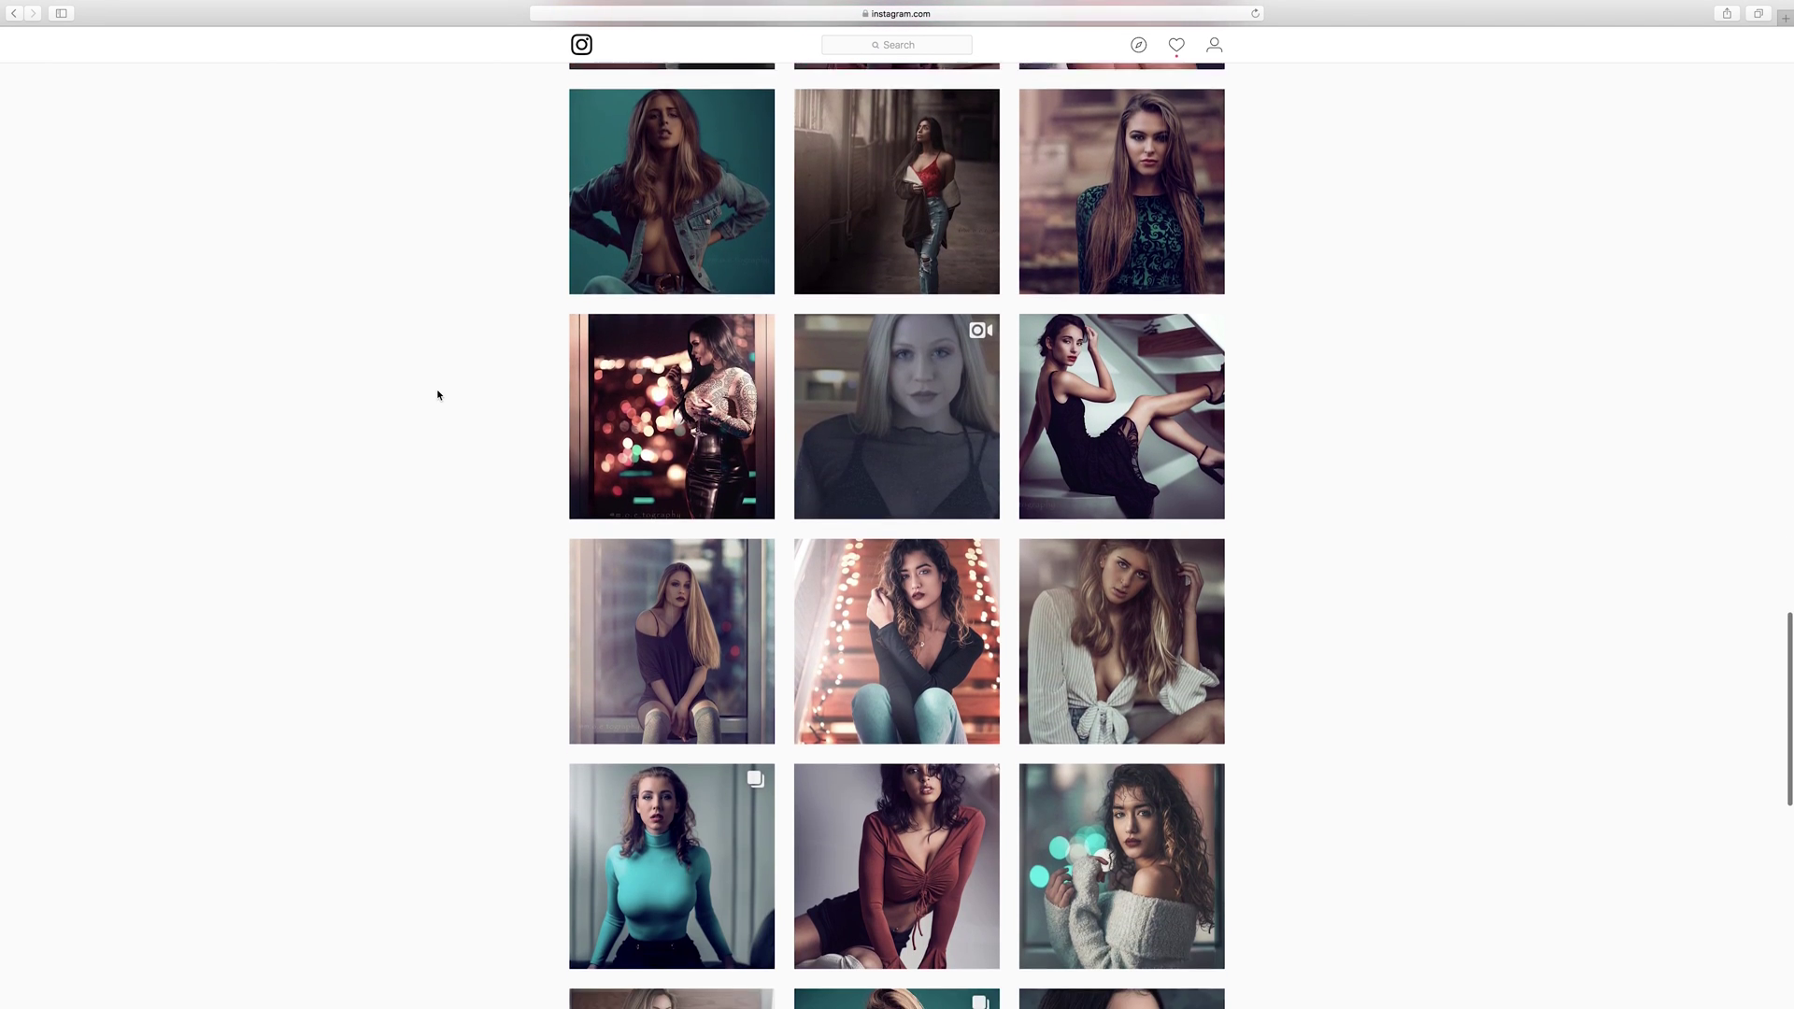
{"action": "scroll", "coordinate": [438, 394], "scroll_direction": "down", "scroll_amount": 8}
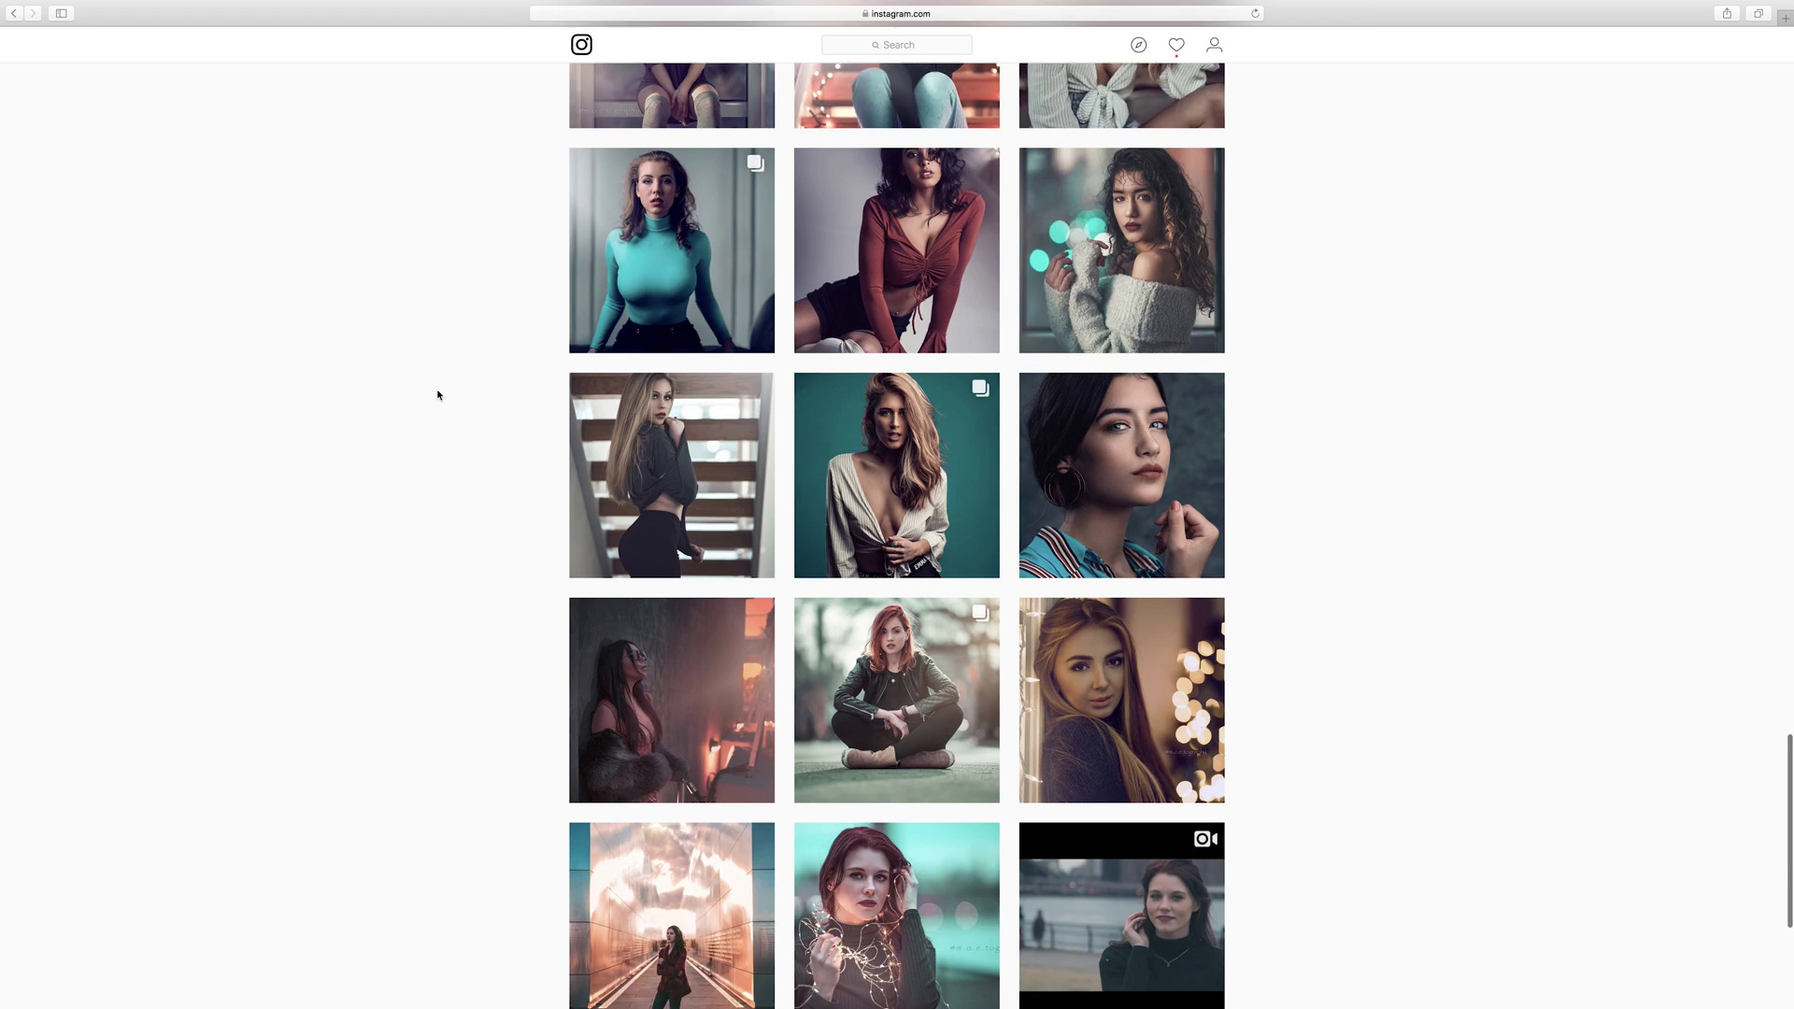
{"action": "scroll", "coordinate": [438, 394], "scroll_direction": "down", "scroll_amount": 1}
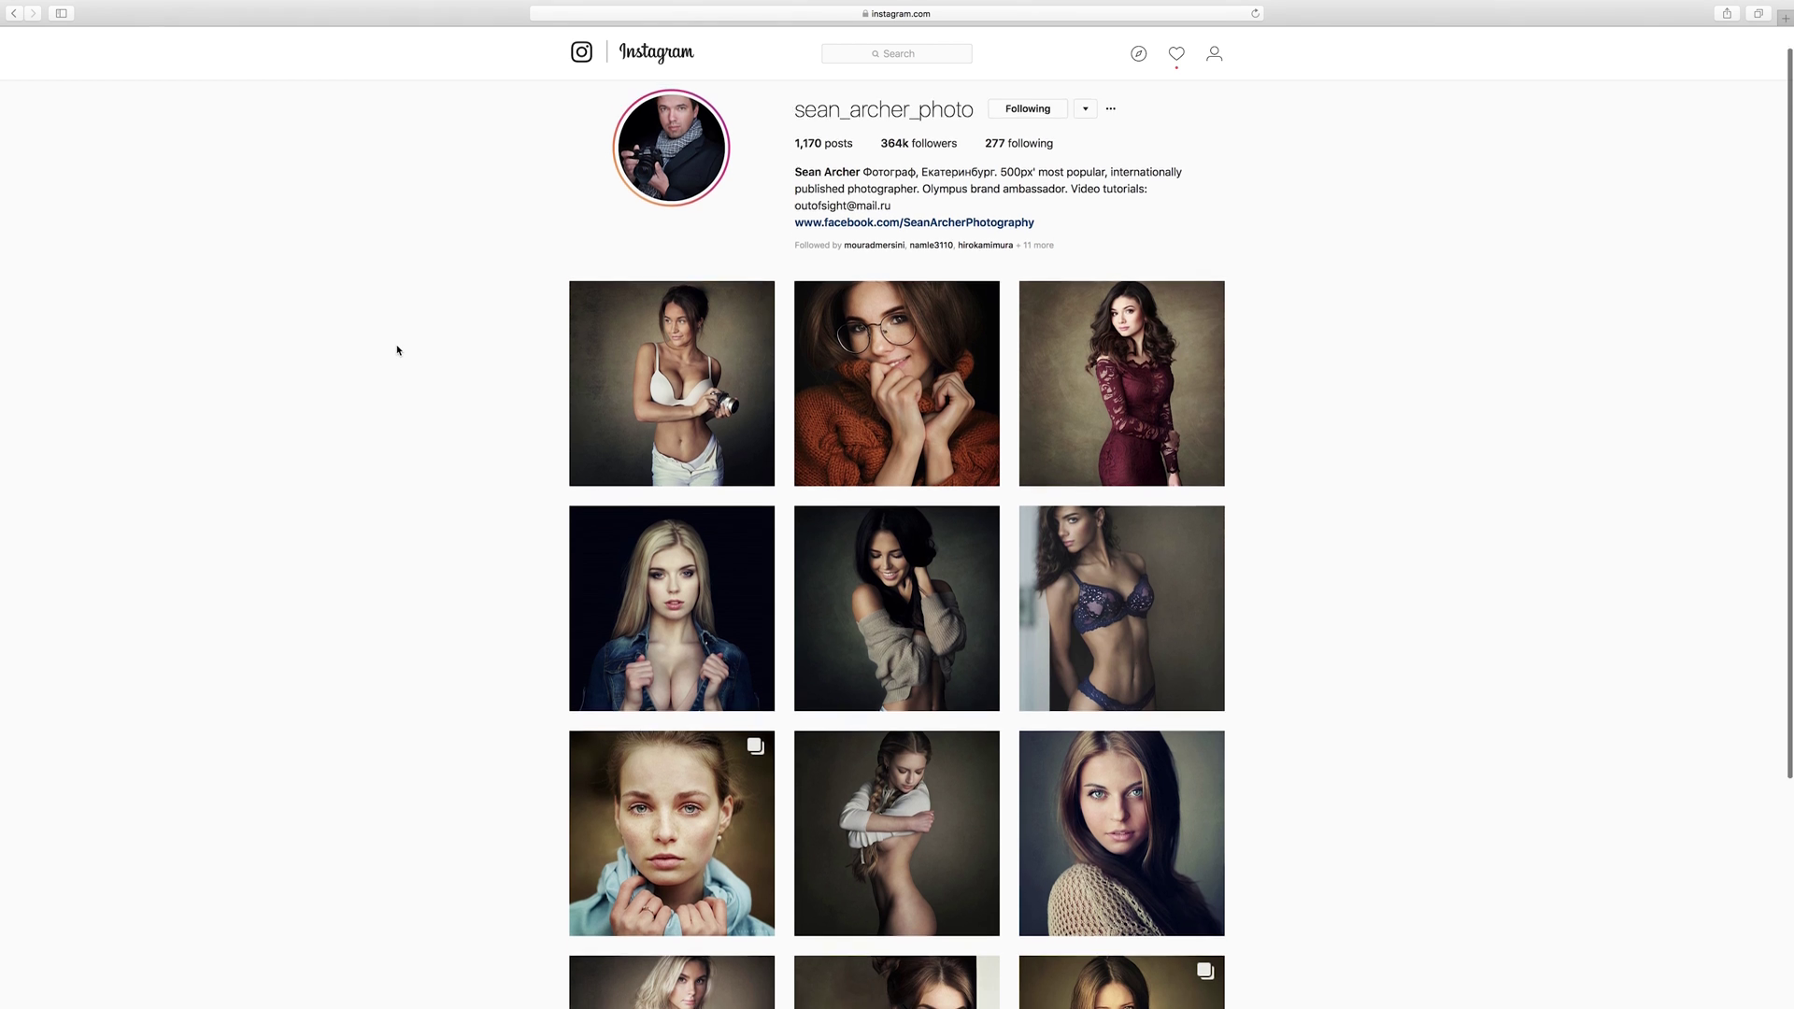
Browse further down the grid, closing the open post previews, and open the braided-blonde portrait post.
{"action": "scroll", "coordinate": [396, 349], "scroll_direction": "down", "scroll_amount": 5}
{"action": "scroll", "coordinate": [396, 350], "scroll_direction": "down", "scroll_amount": 3}
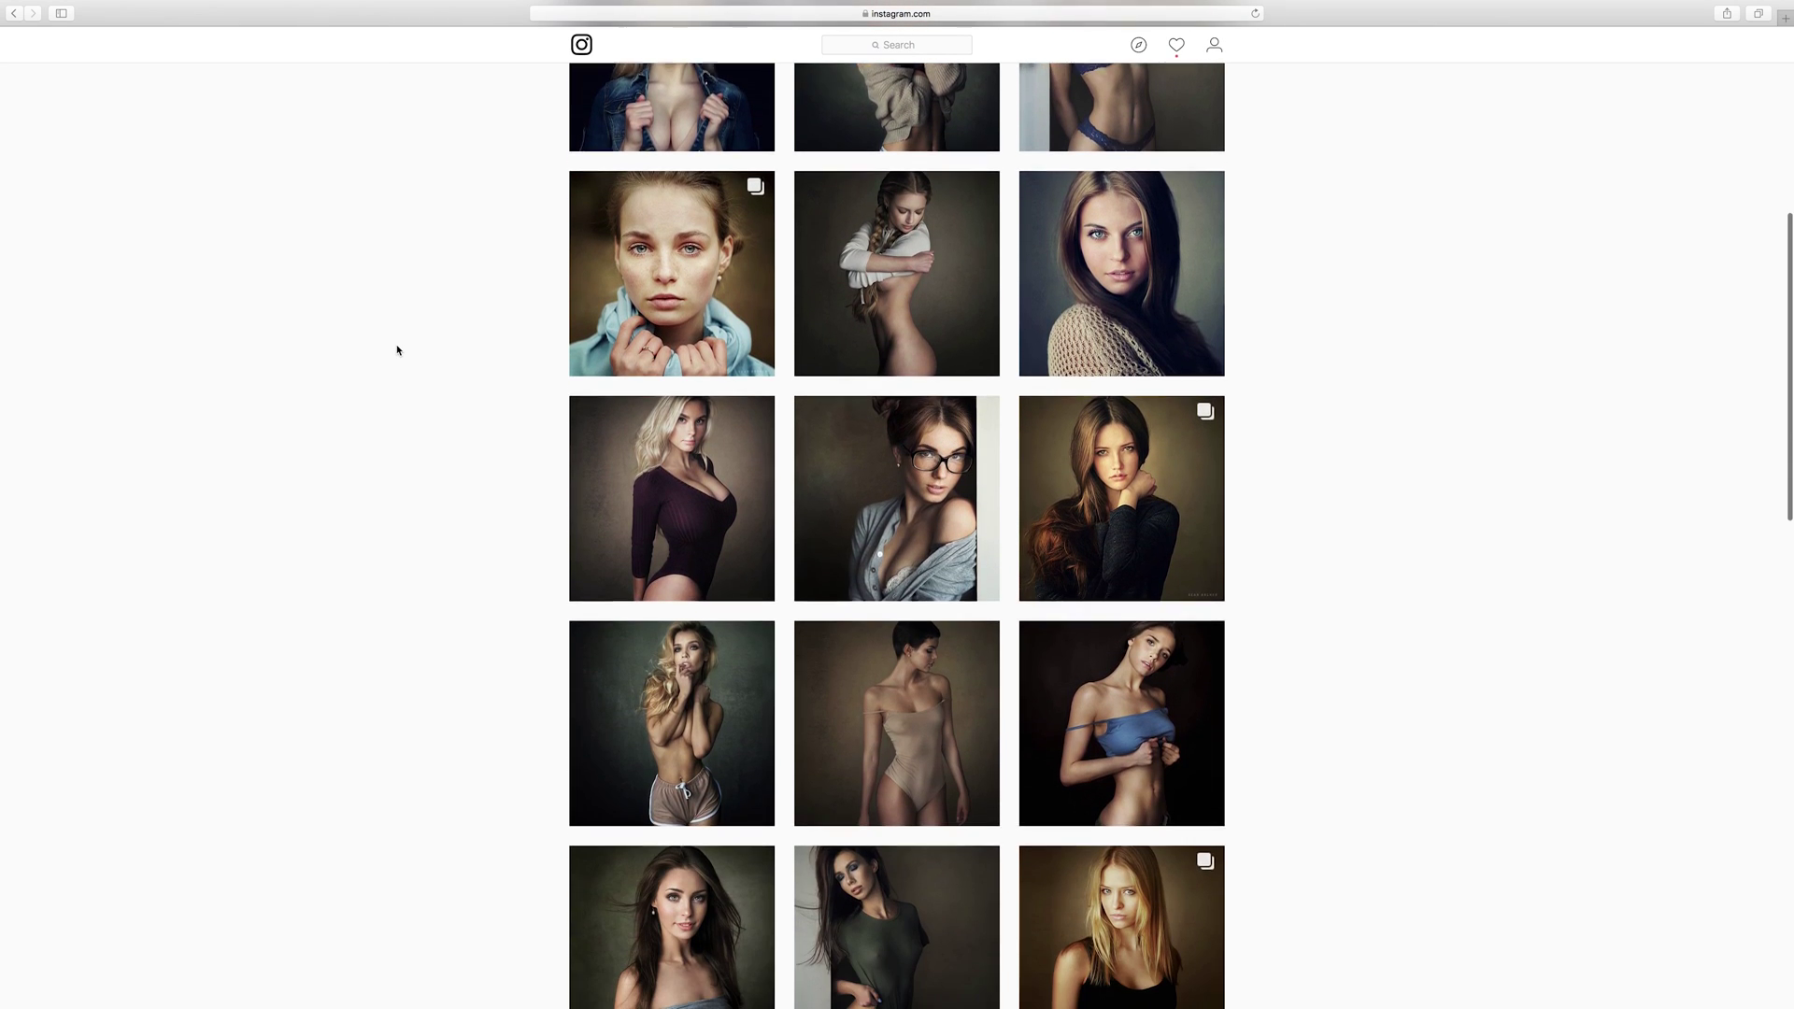
{"action": "scroll", "coordinate": [405, 356], "scroll_direction": "down", "scroll_amount": 2}
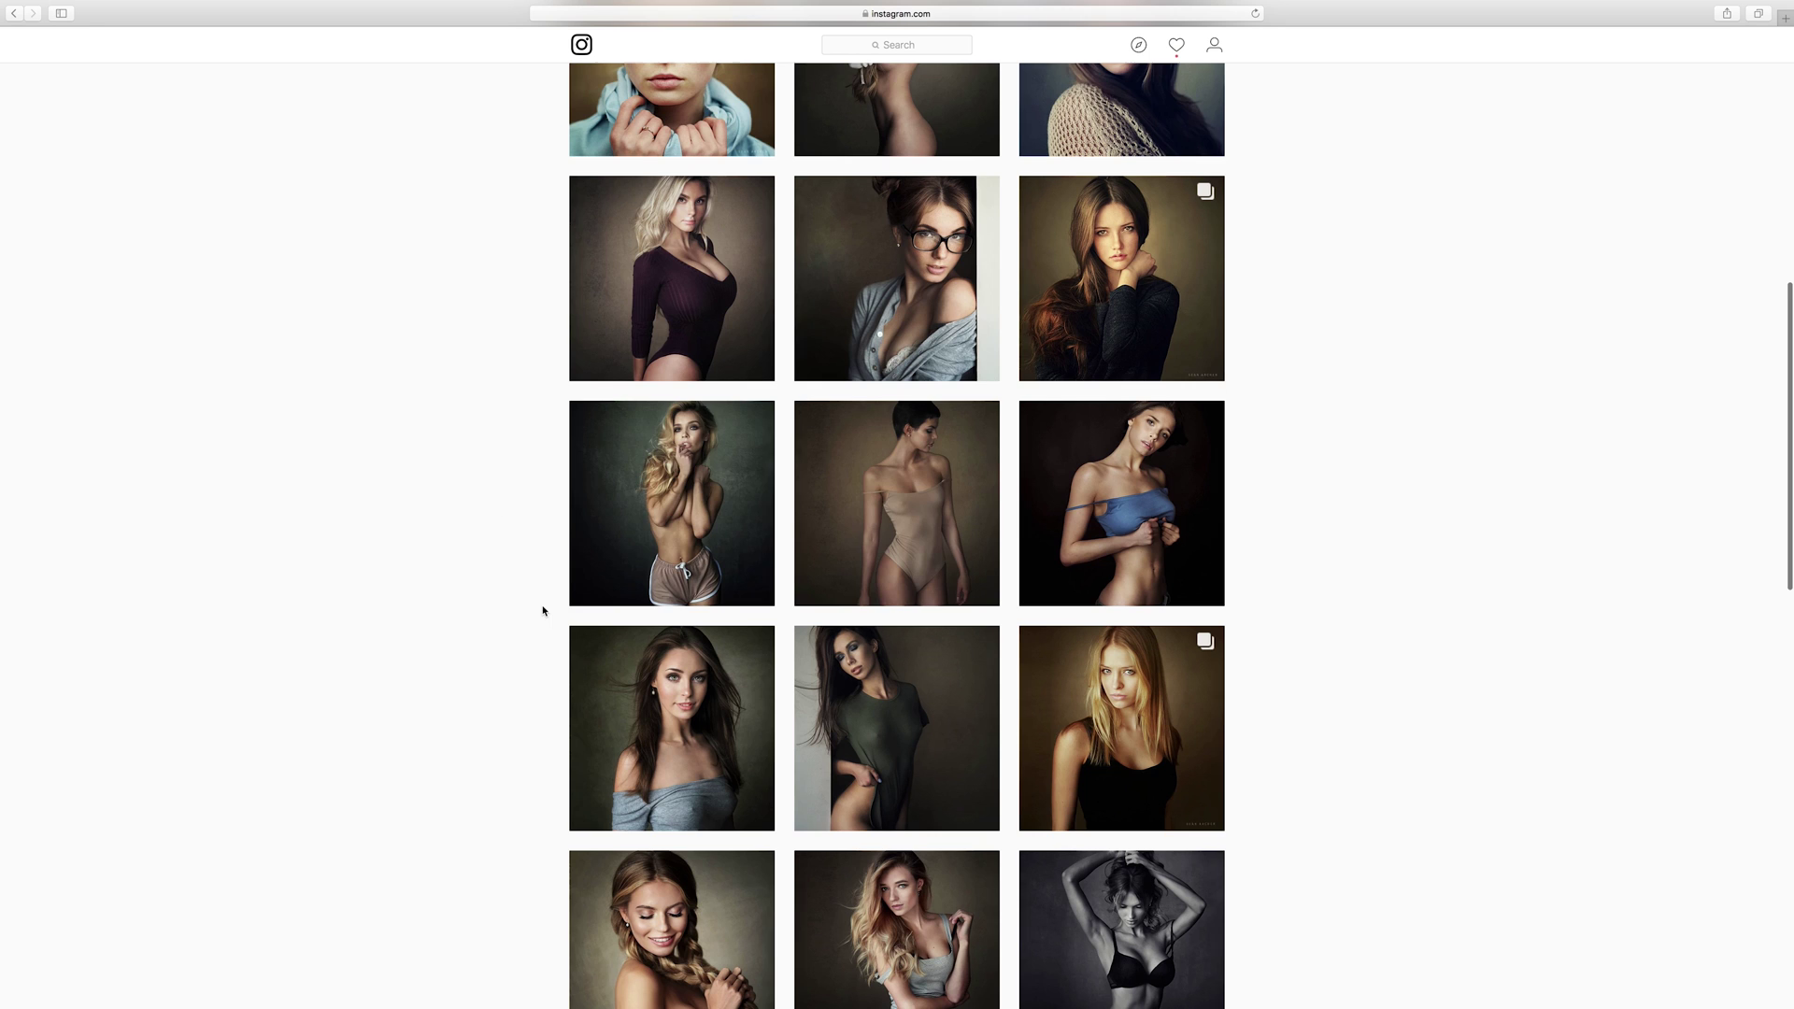
{"action": "scroll", "coordinate": [725, 607], "scroll_direction": "down", "scroll_amount": 5}
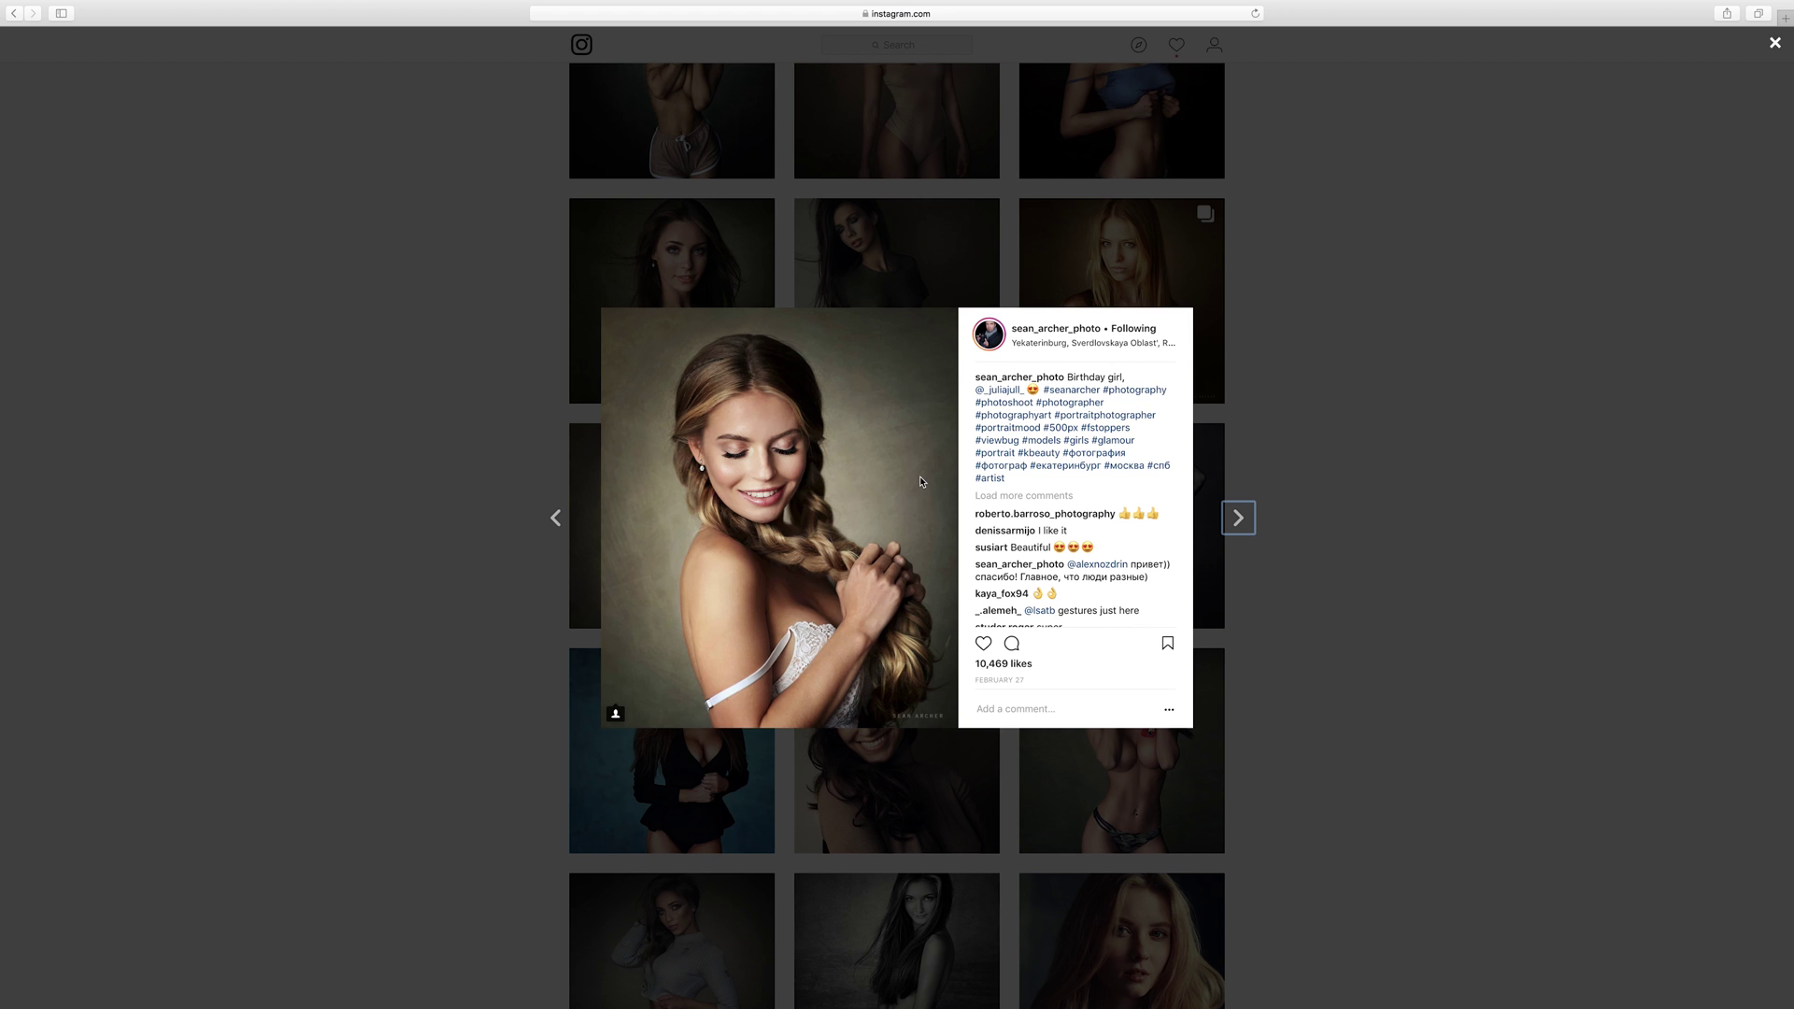
{"action": "key", "text": "Escape"}
{"action": "scroll", "coordinate": [900, 617], "scroll_direction": "down", "scroll_amount": 4}
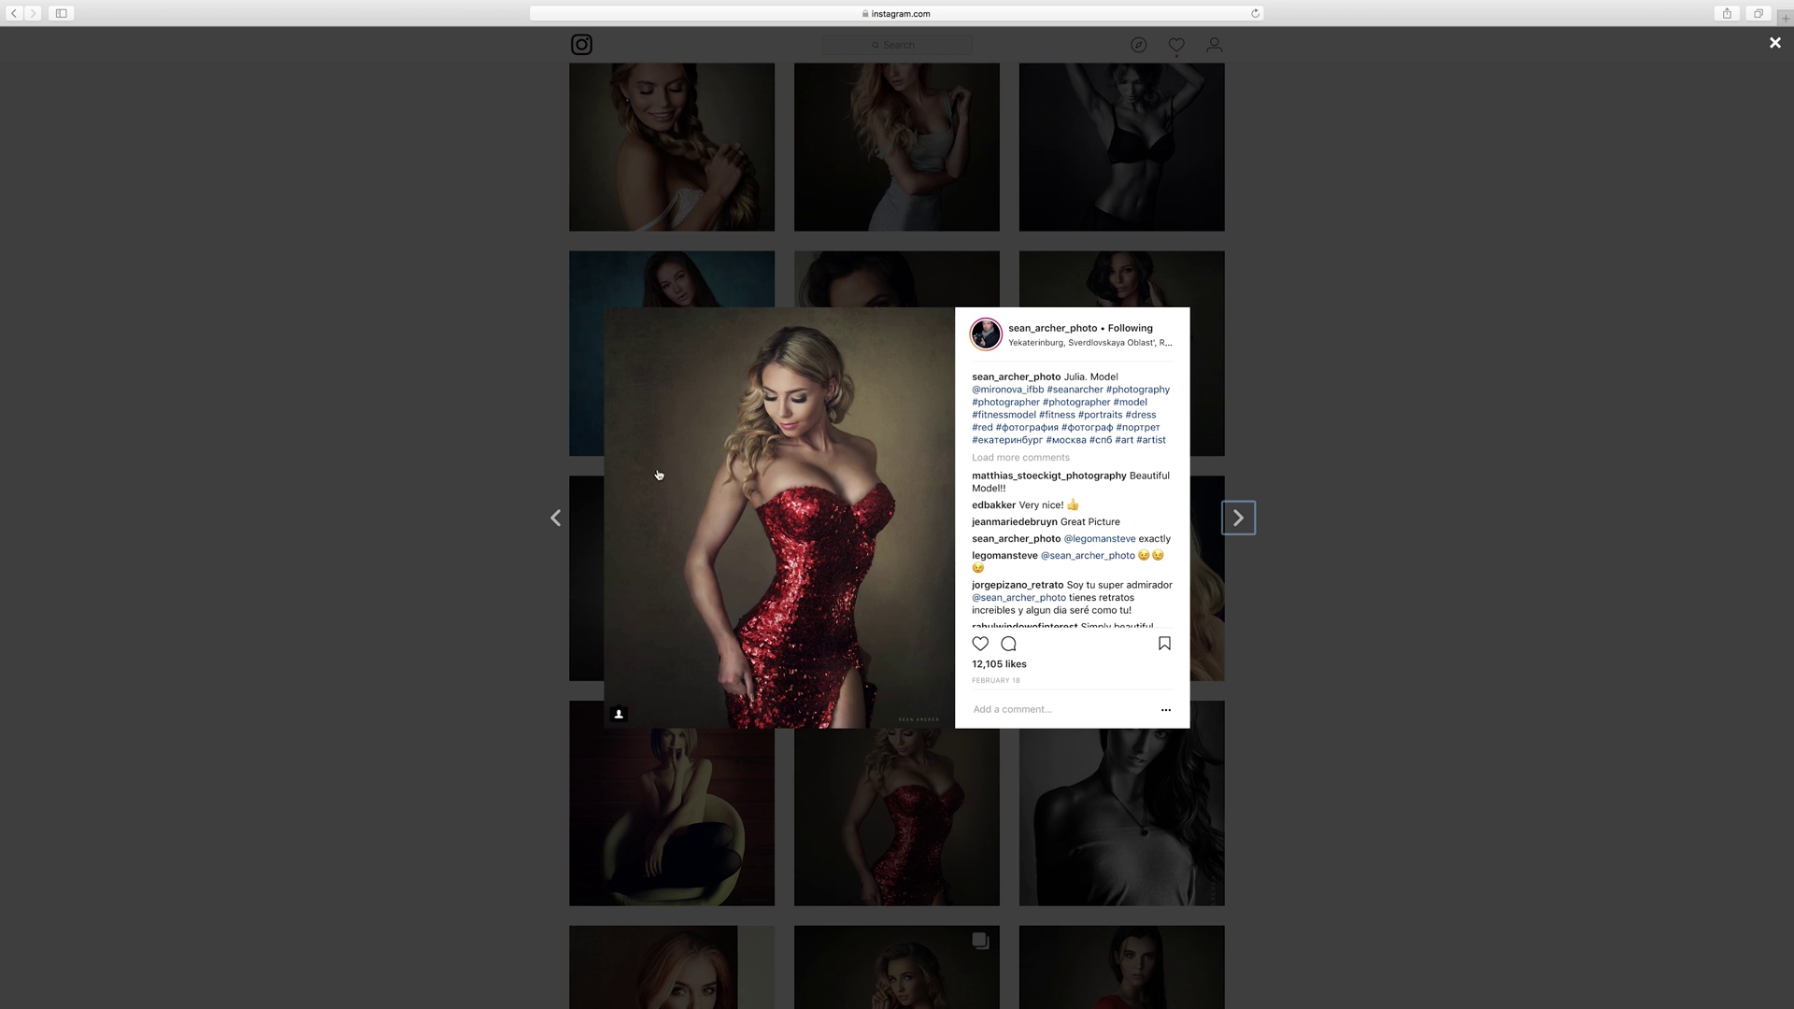
{"action": "key", "text": "Escape"}
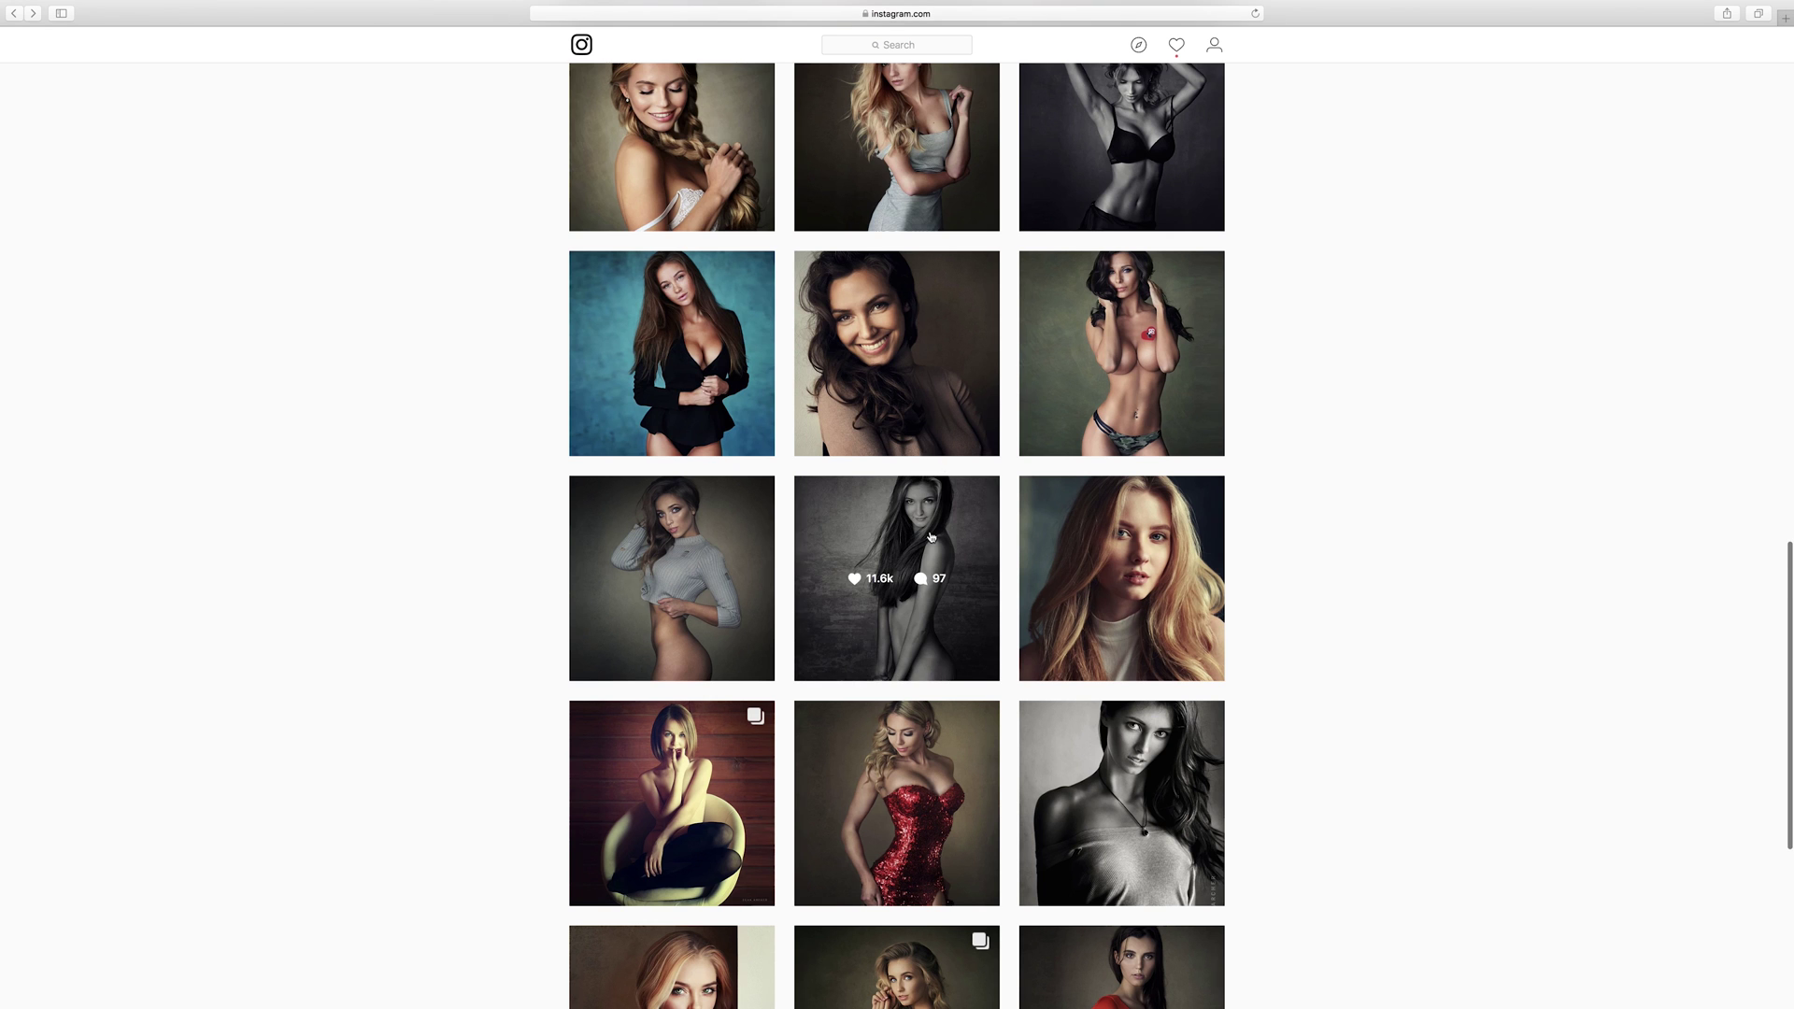
{"action": "scroll", "coordinate": [854, 630], "scroll_direction": "down", "scroll_amount": 5}
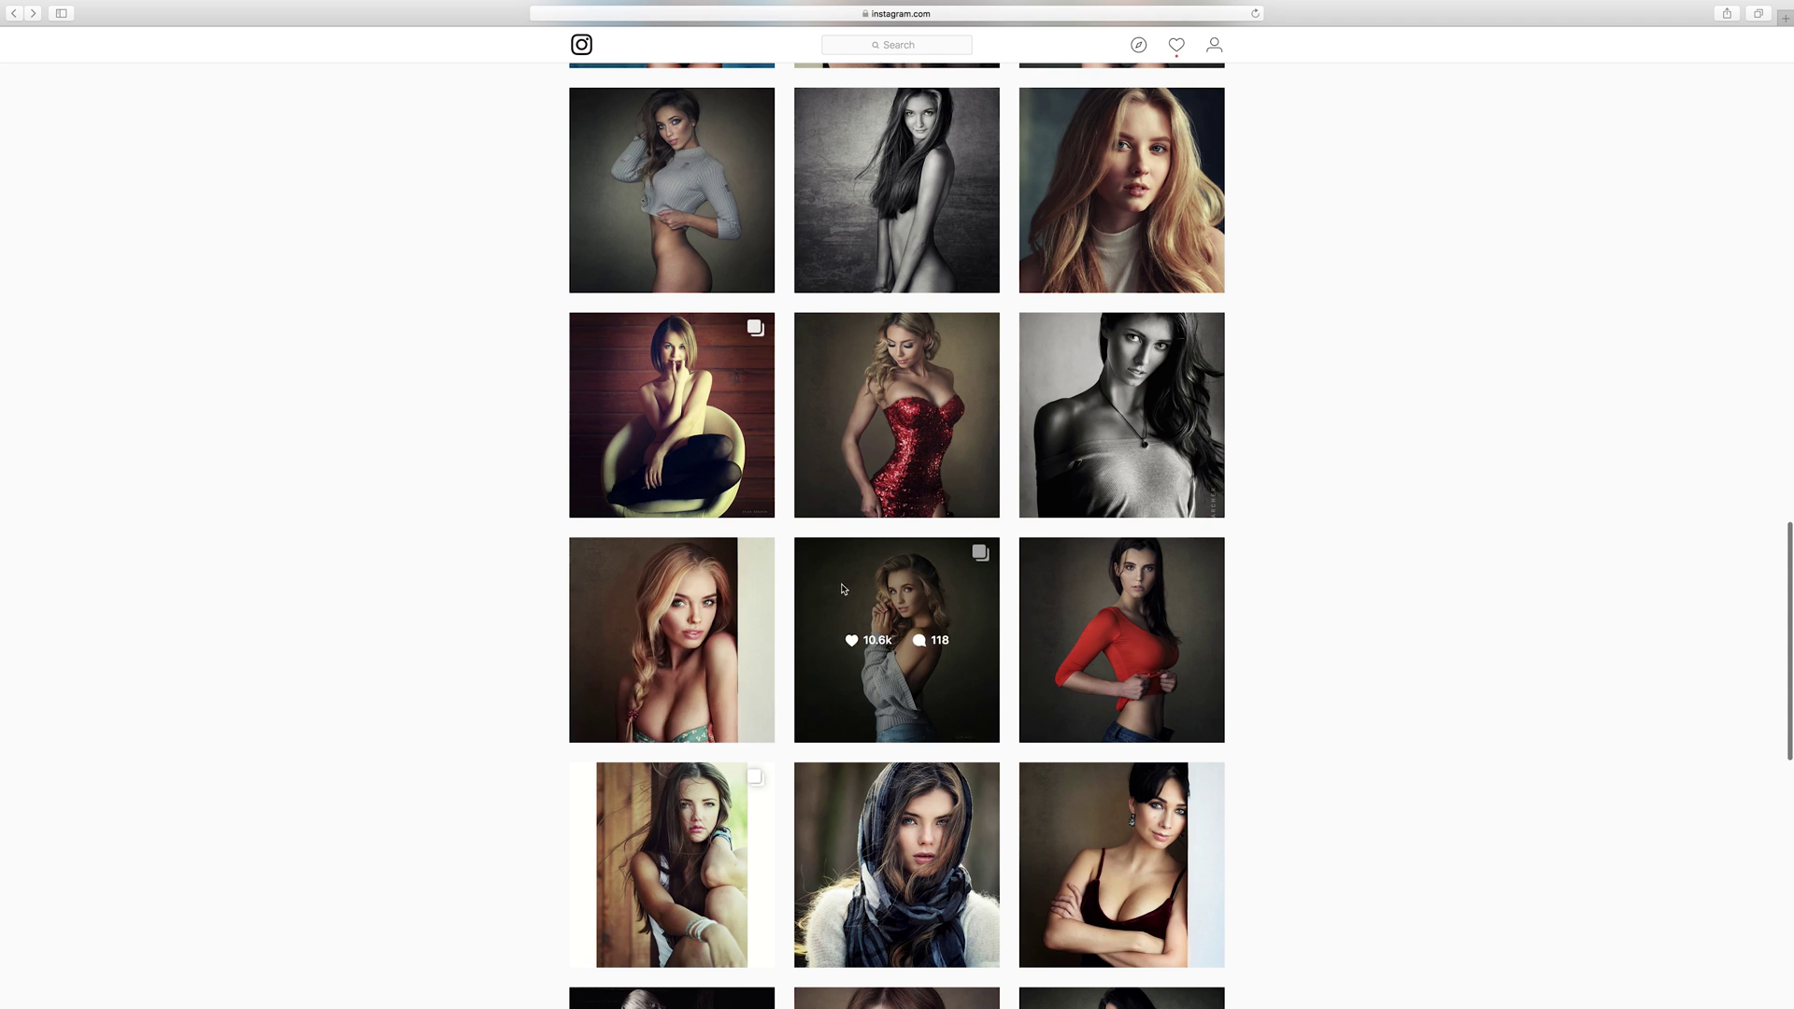
{"action": "left_click", "coordinate": [654, 589]}
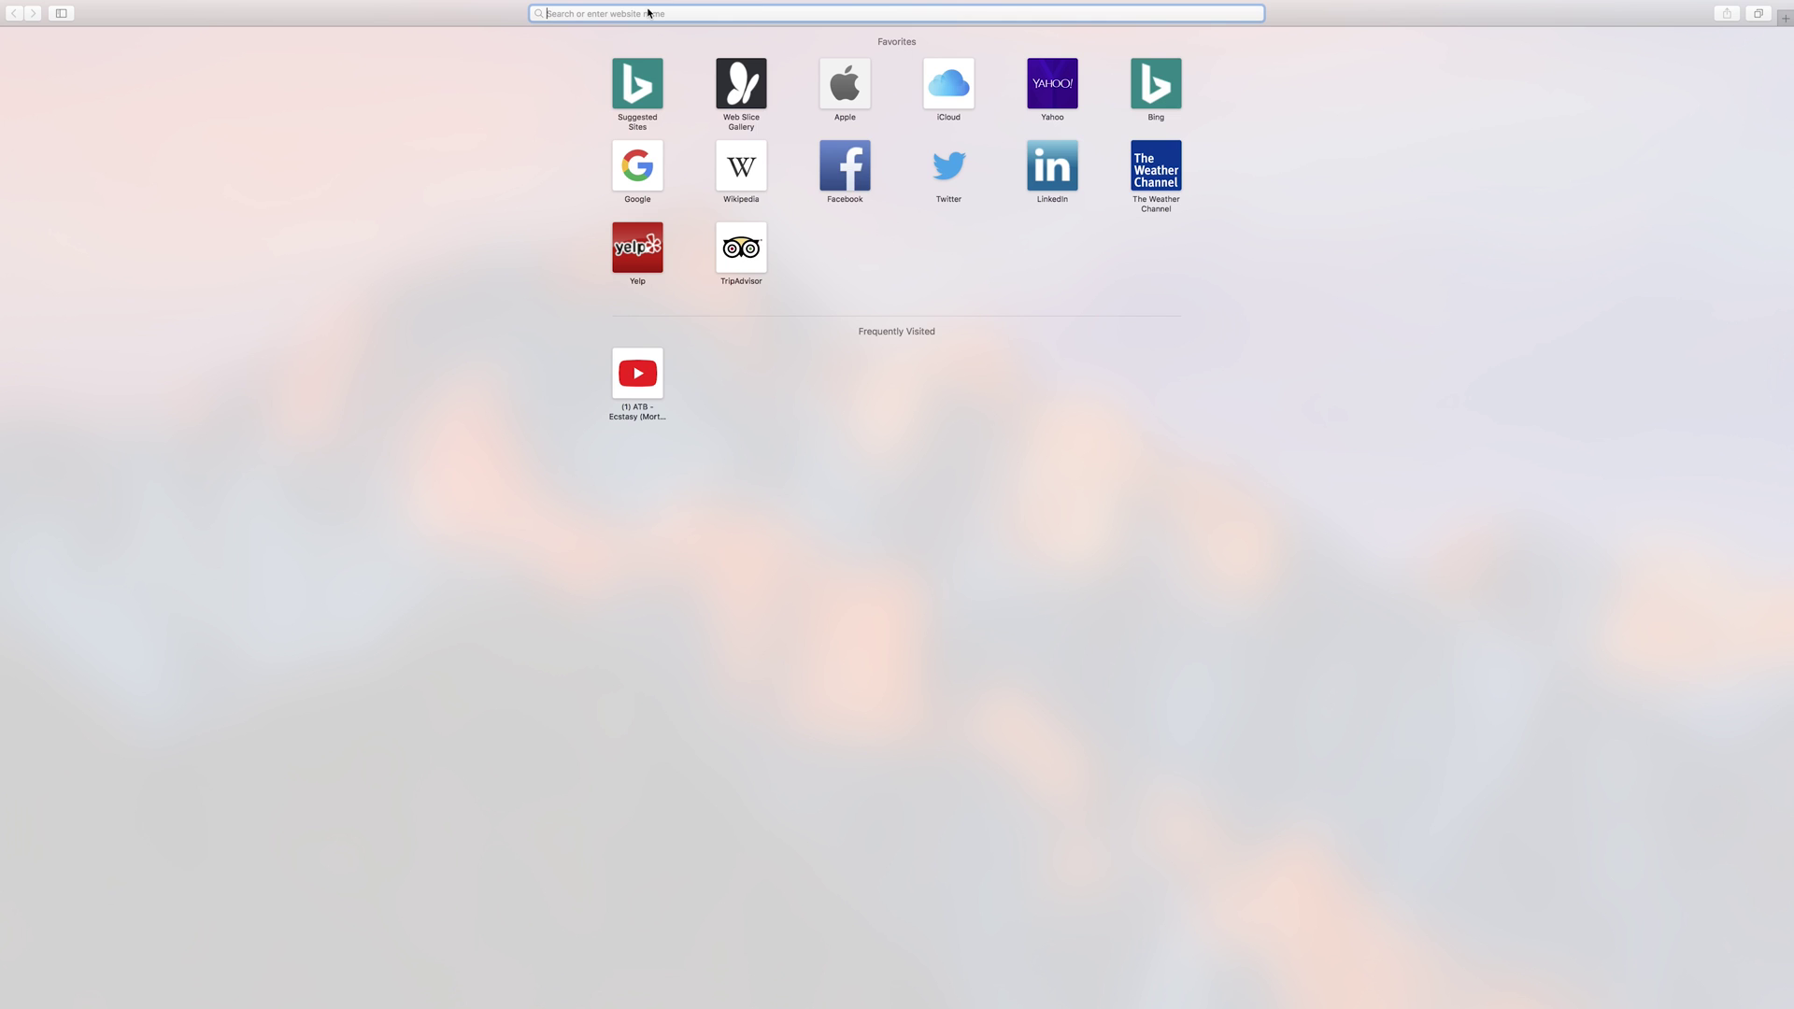
Search Google Images for 'backdrop texture'.
{"action": "type", "text": "backdrop texture"}
{"action": "key", "text": "Return"}
{"action": "left_click", "coordinate": [62, 13]}
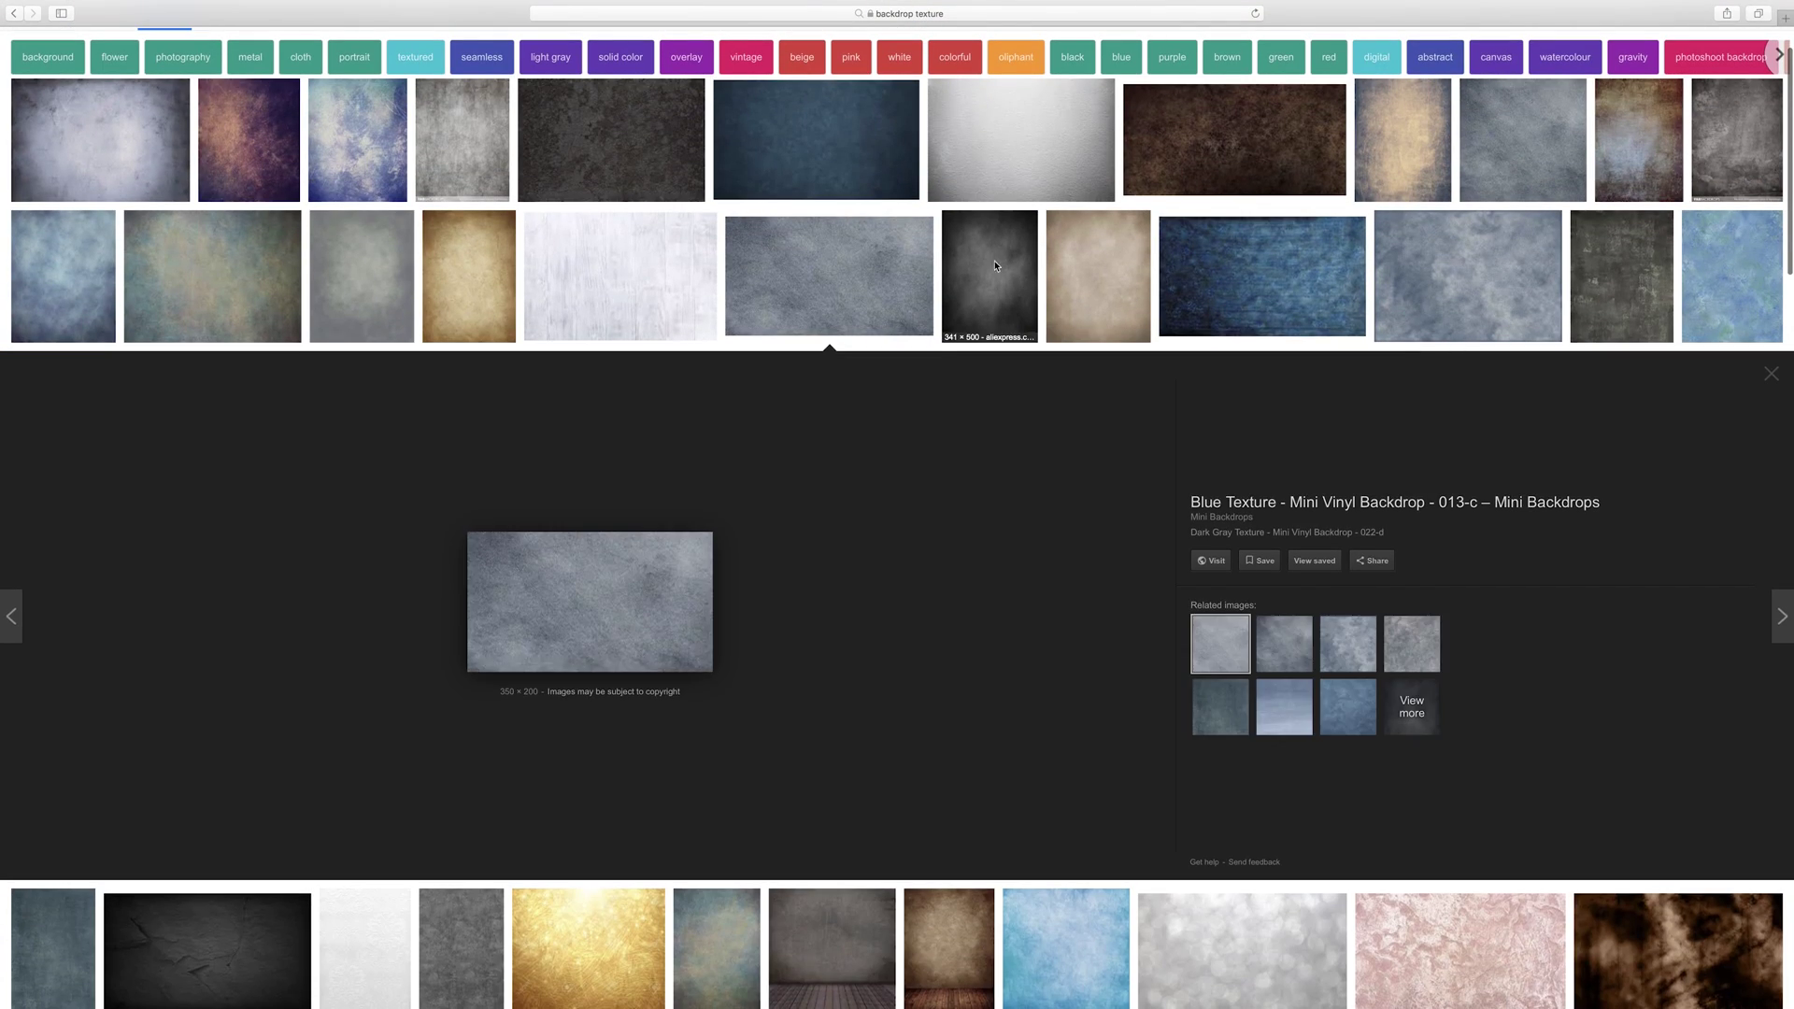
Preview the dark, purple, pink, beige and dark gray textured backdrop results.
{"action": "left_click", "coordinate": [996, 266]}
{"action": "scroll", "coordinate": [995, 271], "scroll_direction": "up", "scroll_amount": 2}
{"action": "left_click", "coordinate": [249, 239]}
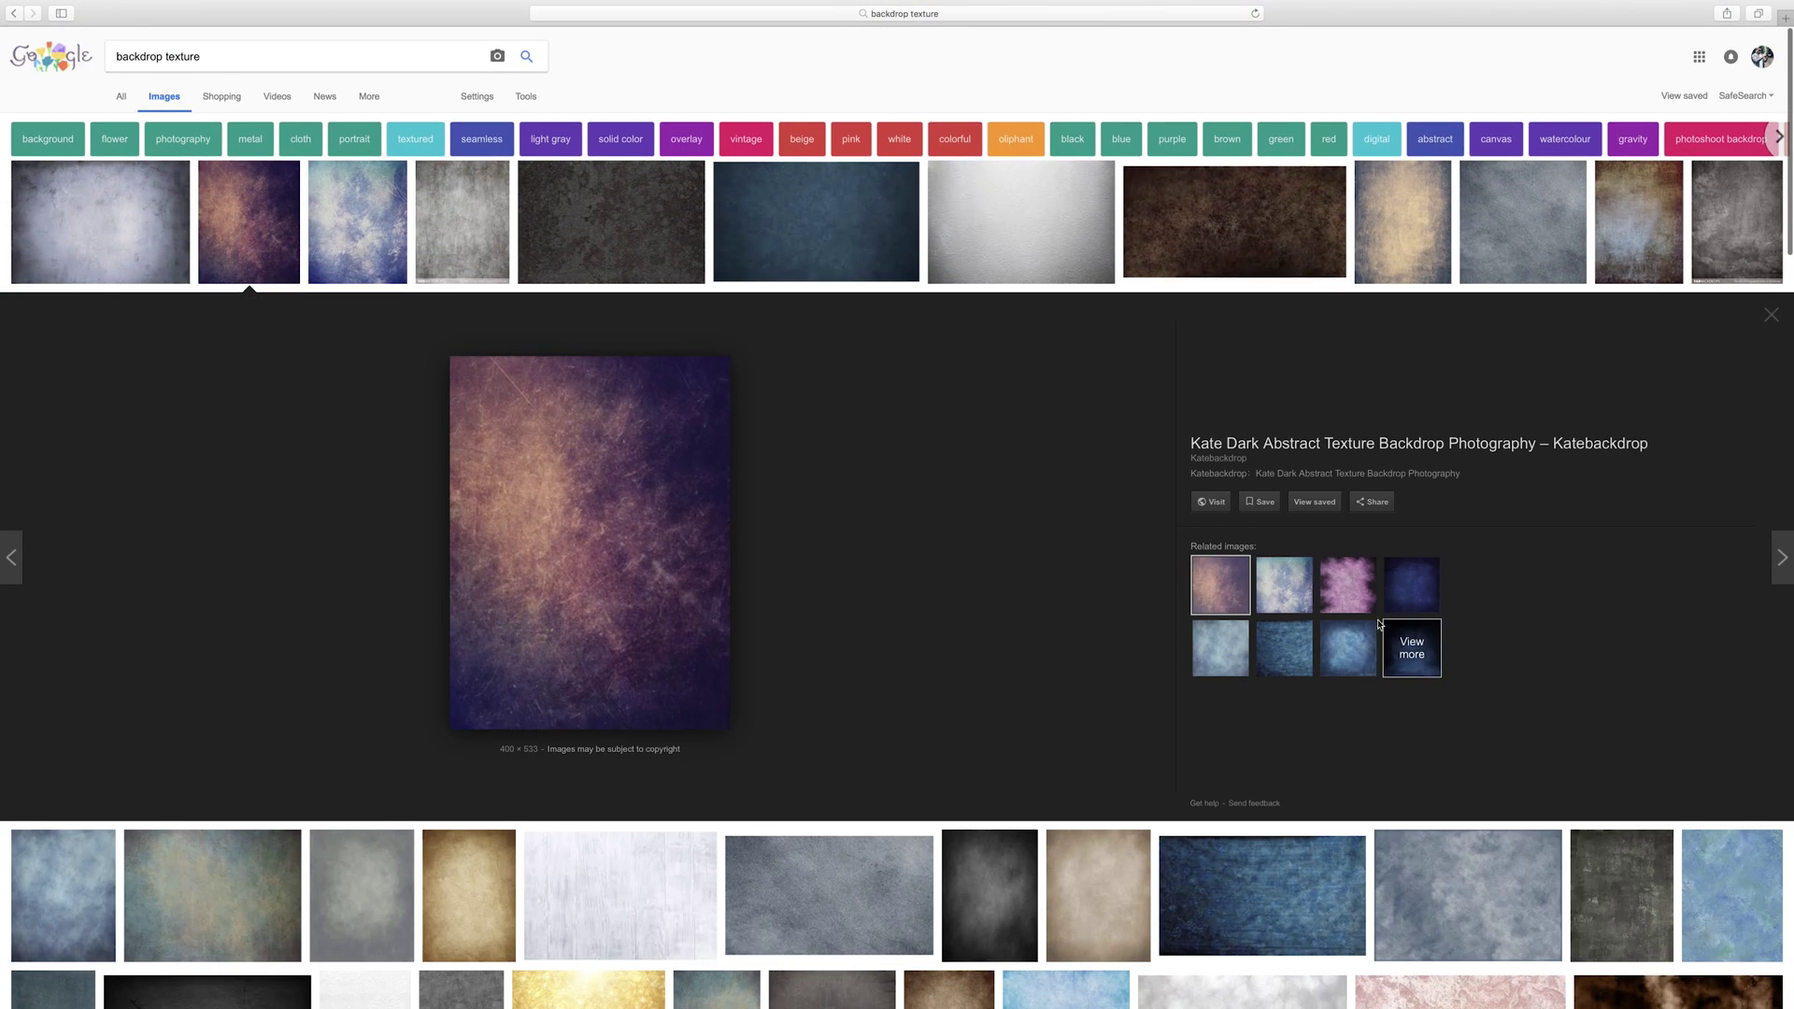
{"action": "left_click", "coordinate": [1348, 587]}
{"action": "left_click", "coordinate": [1402, 234]}
{"action": "left_click", "coordinate": [1494, 236]}
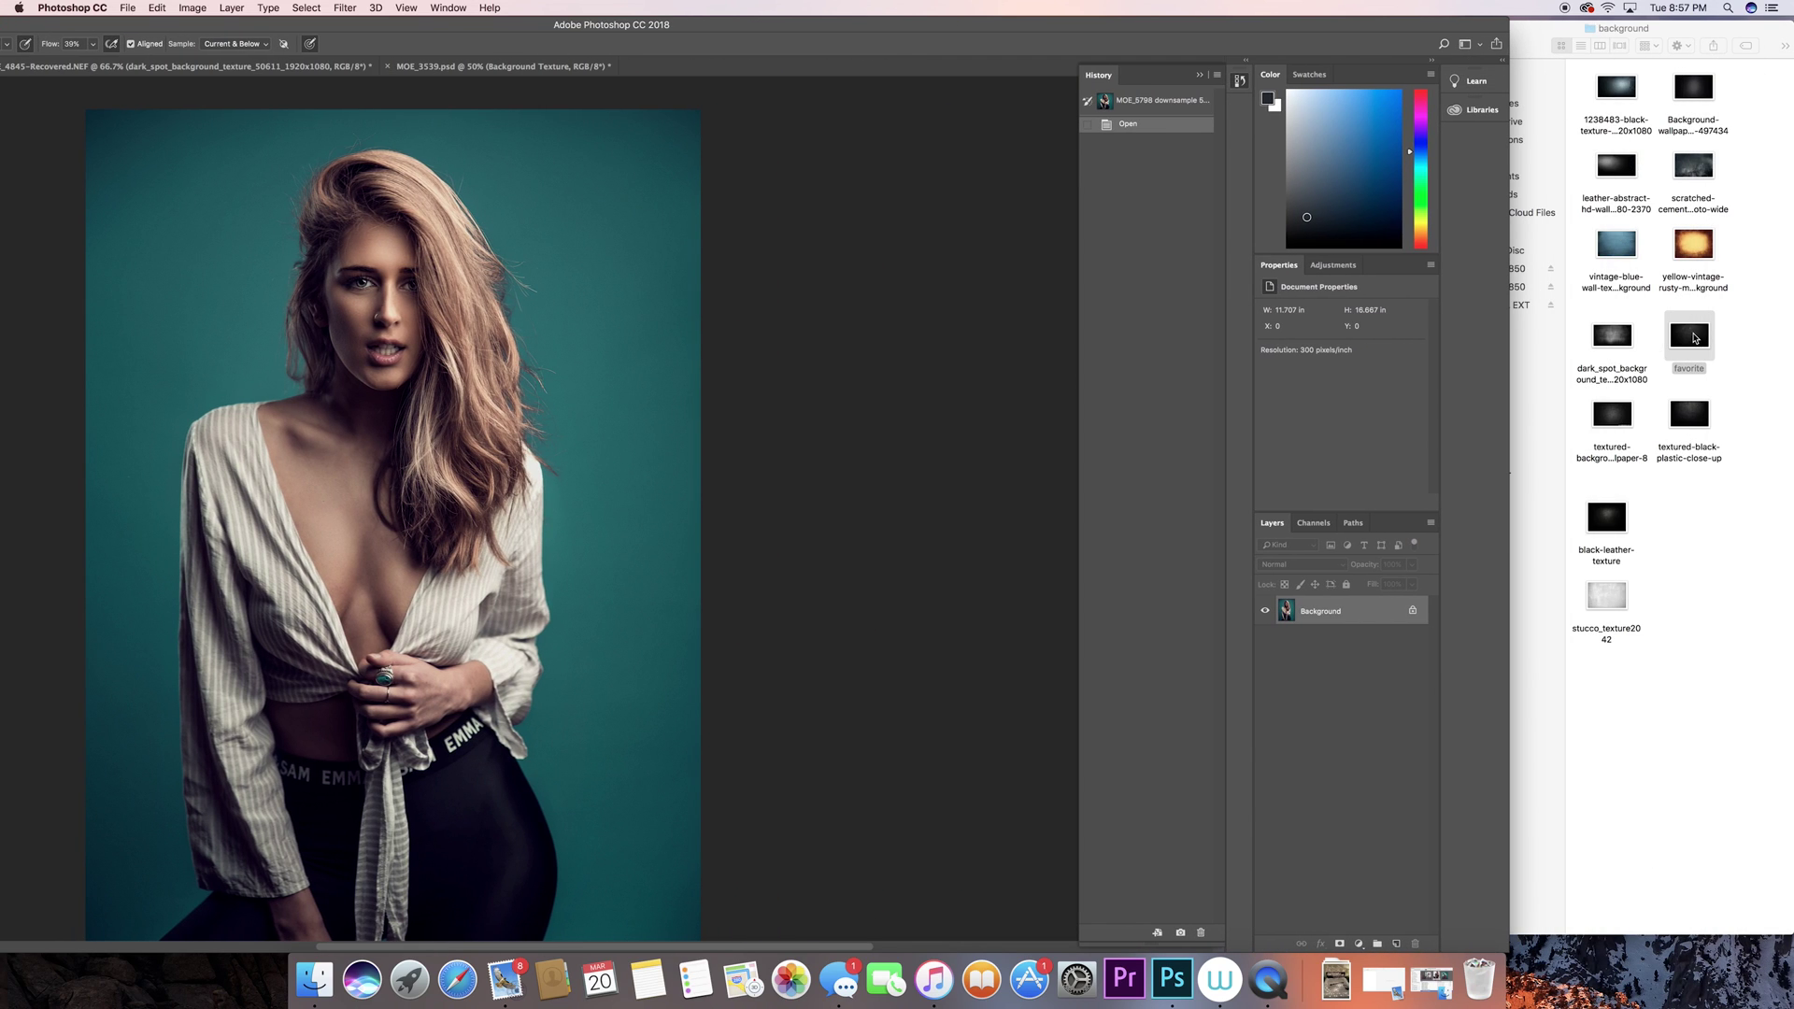
Place the 'favorite' grunge texture onto the portrait, stretched to cover the whole canvas.
{"action": "left_click_drag", "start_coordinate": [1696, 339], "coordinate": [301, 379]}
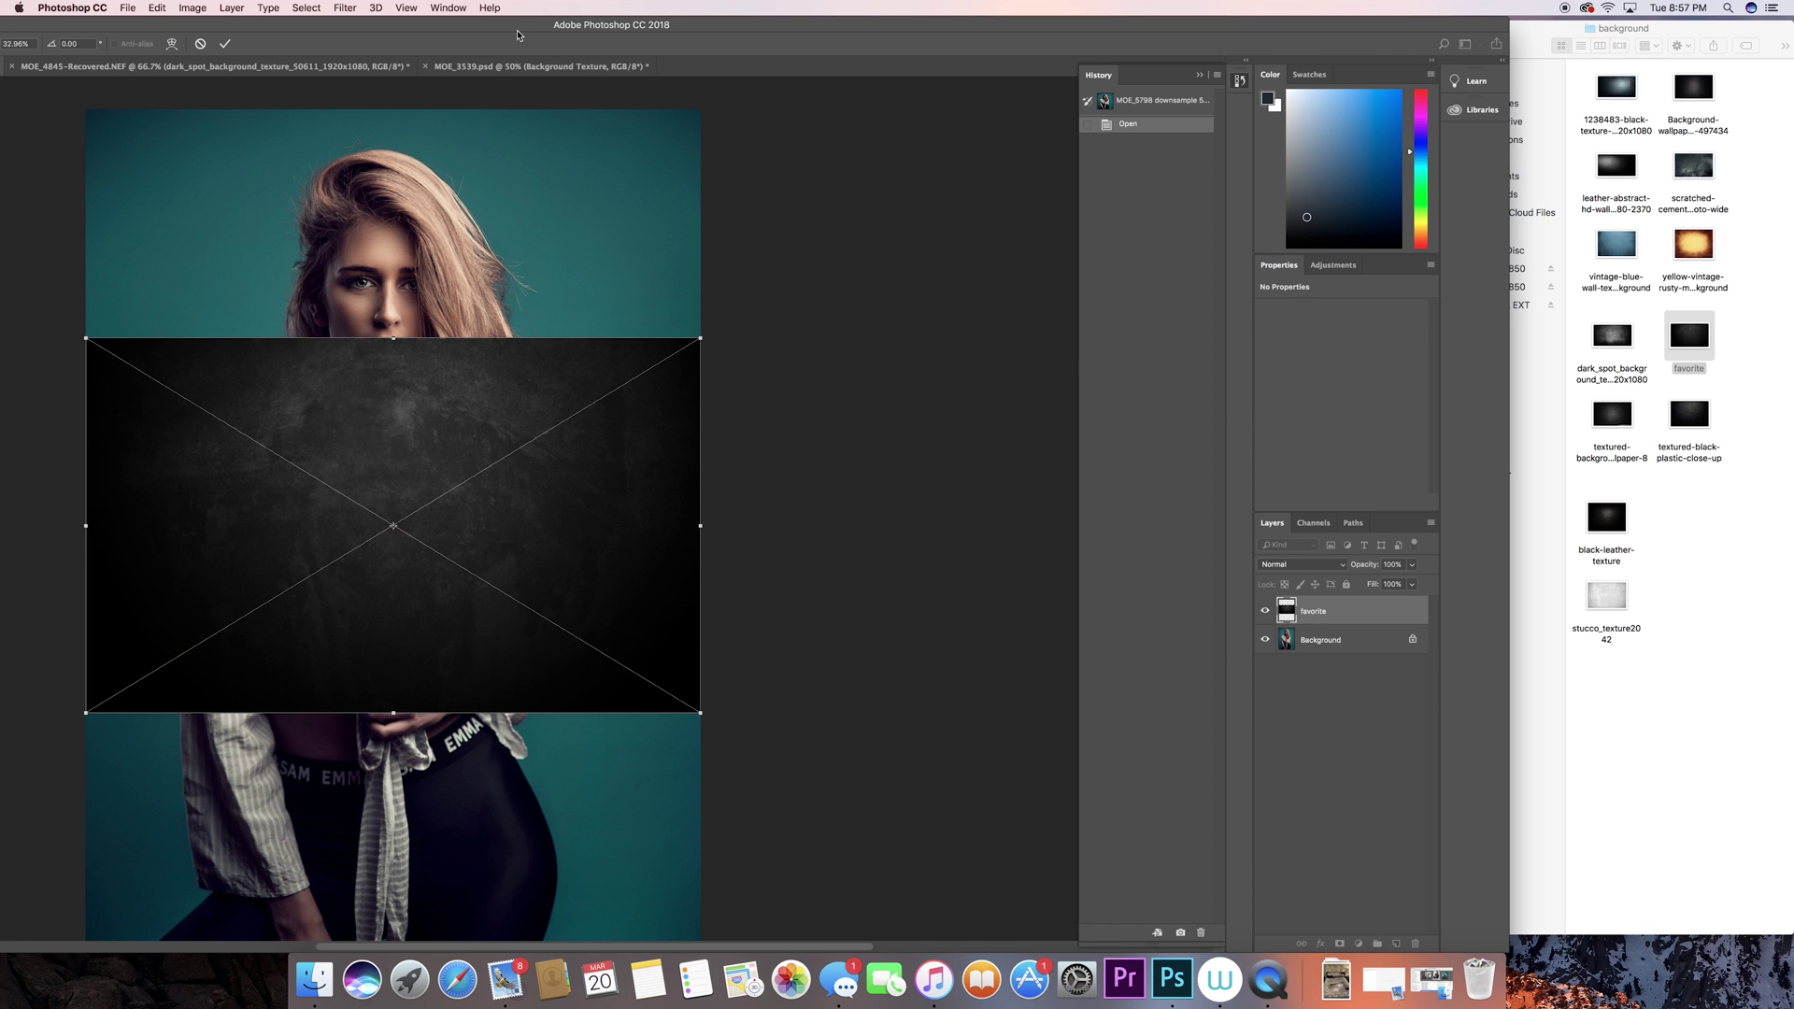
{"action": "double_click", "coordinate": [666, 36]}
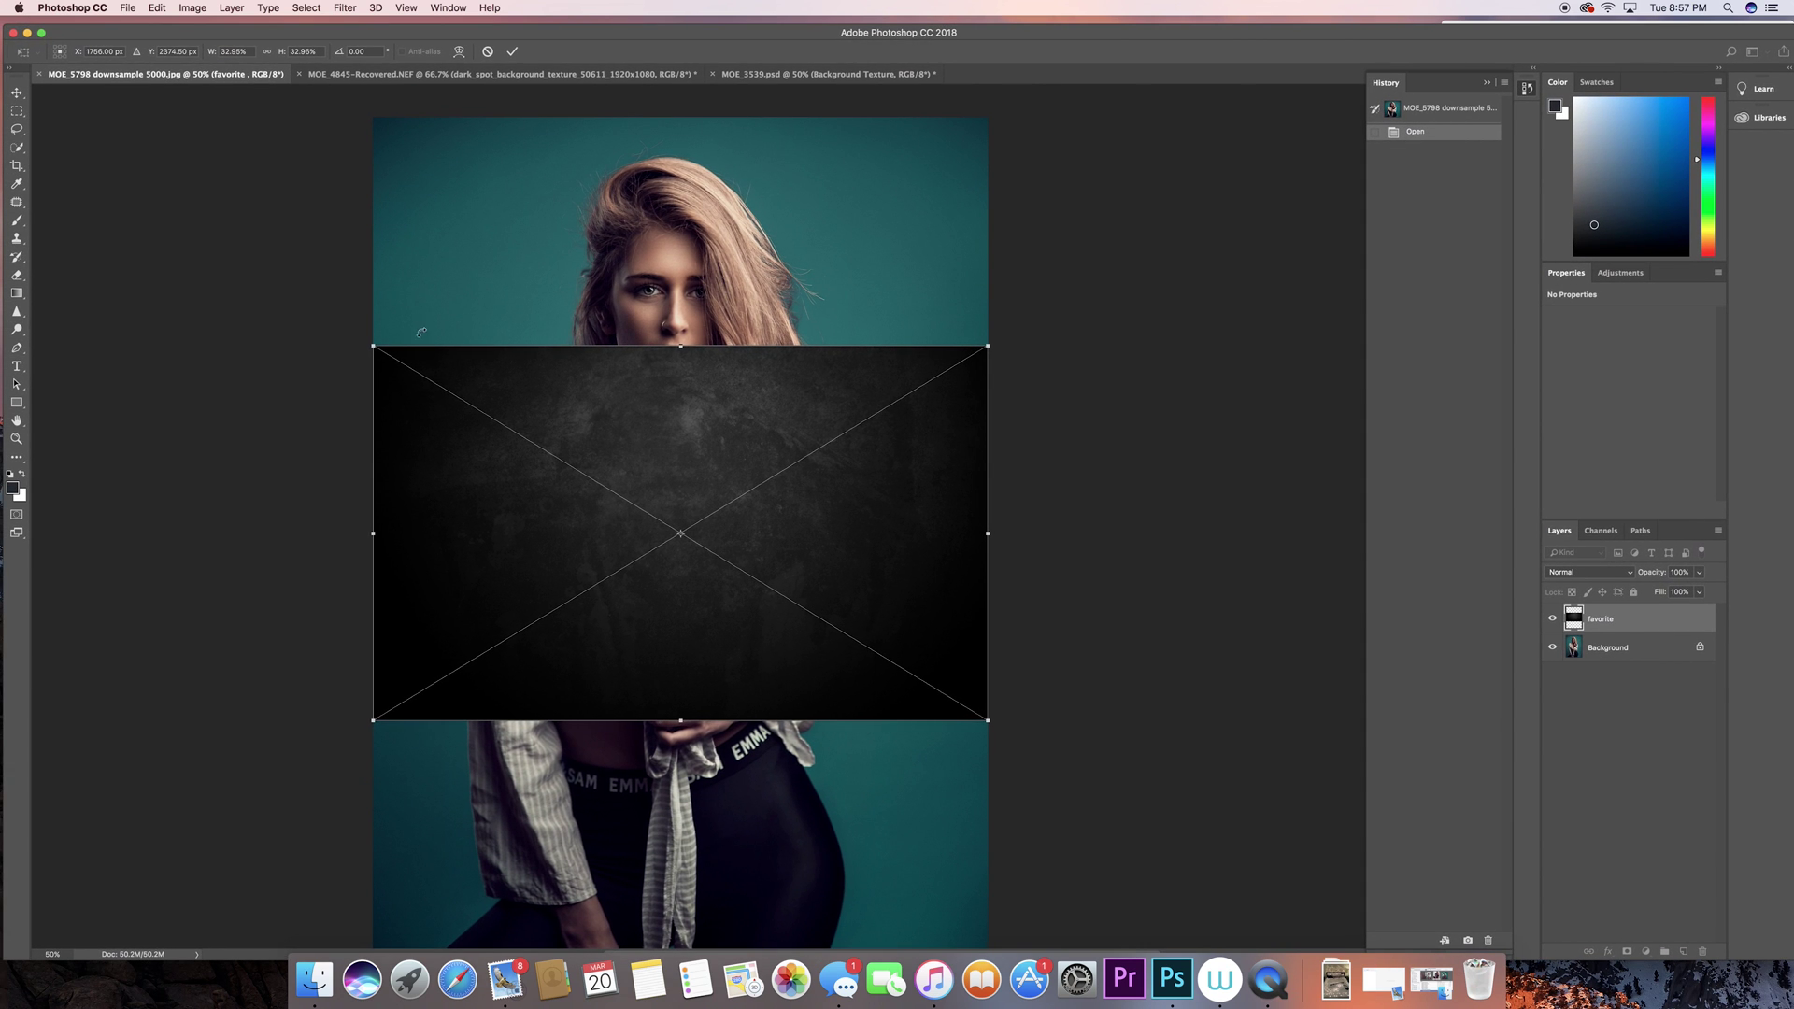
{"action": "left_click_drag", "start_coordinate": [374, 344], "coordinate": [374, 102]}
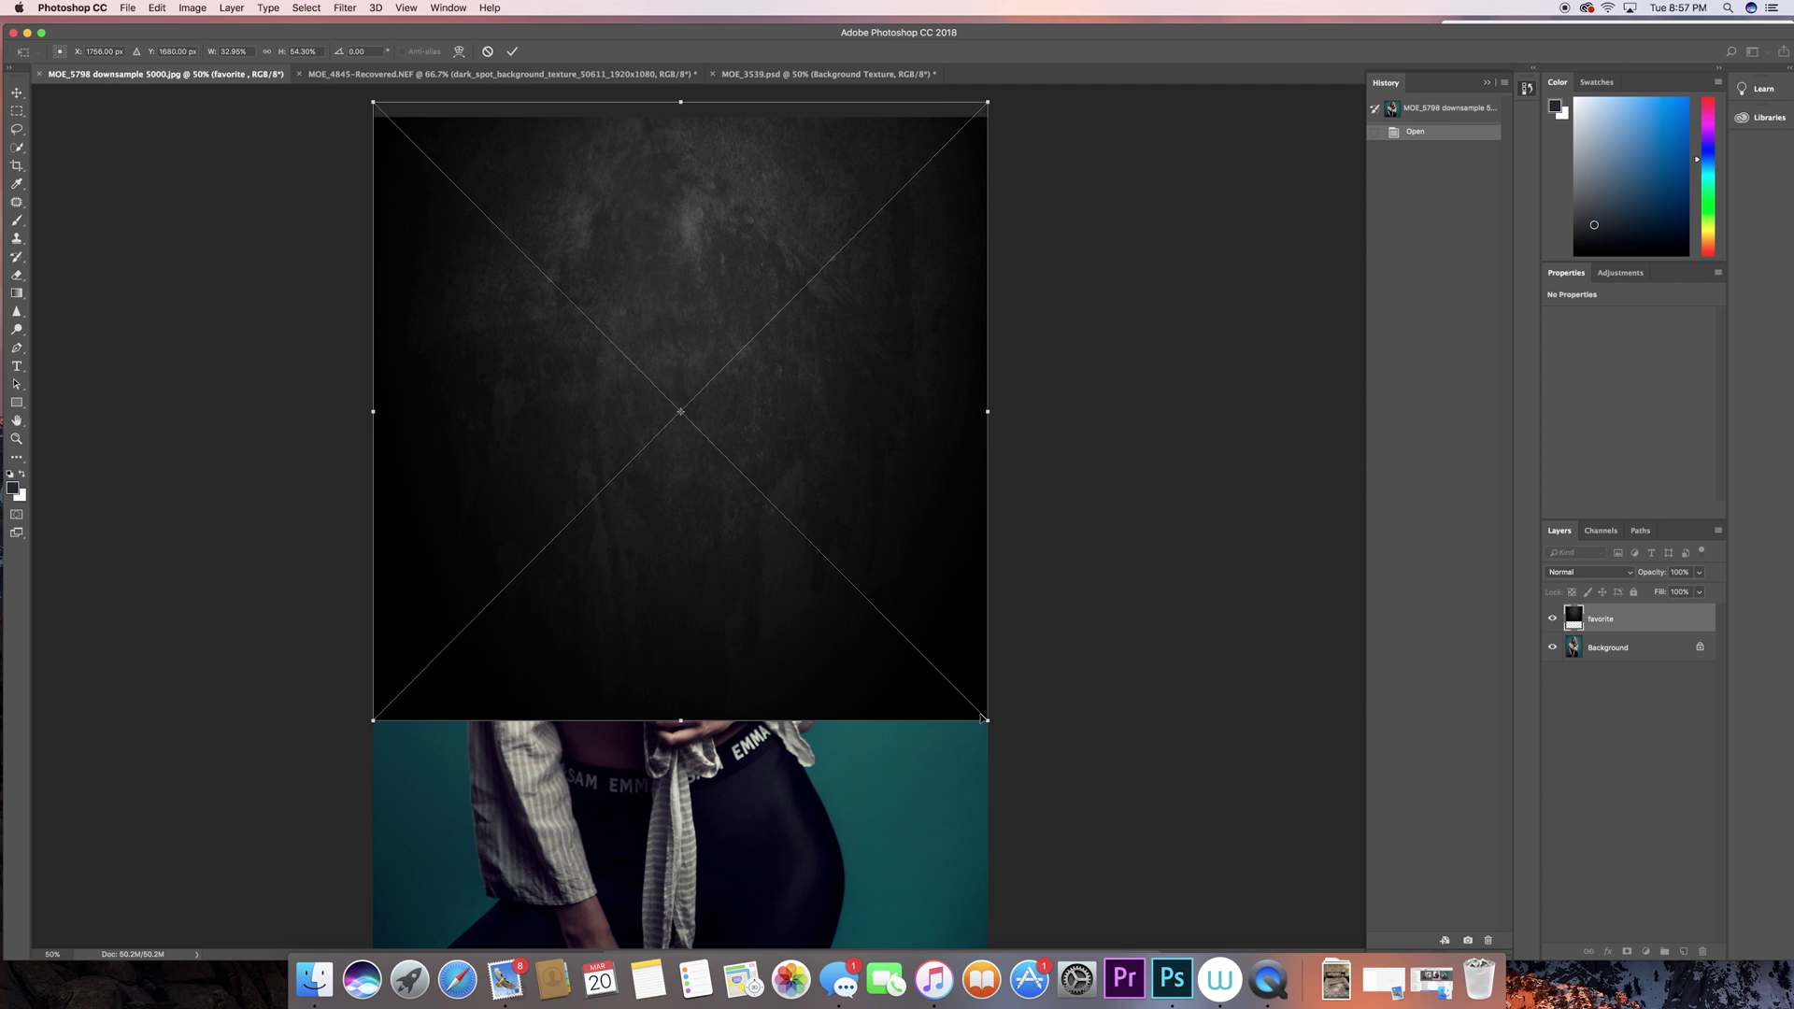
{"action": "scroll", "coordinate": [1038, 608], "scroll_direction": "down", "scroll_amount": 5}
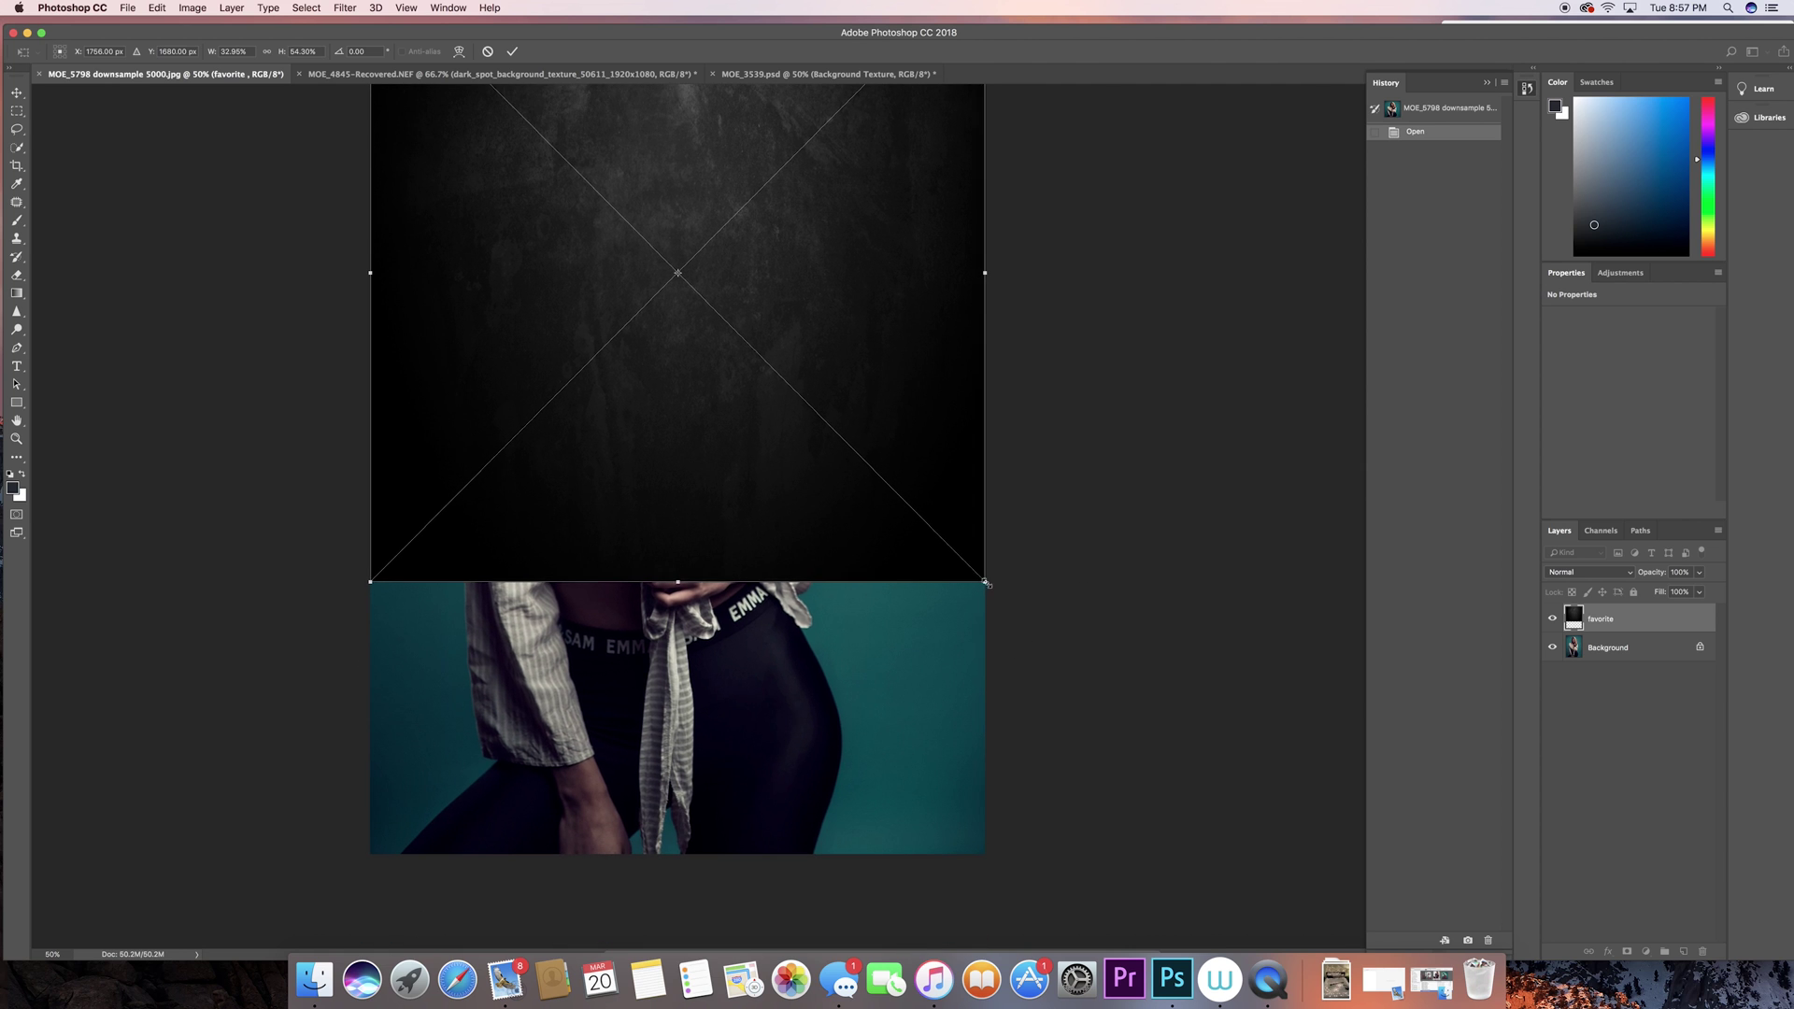
{"action": "left_click_drag", "start_coordinate": [985, 581], "coordinate": [985, 855]}
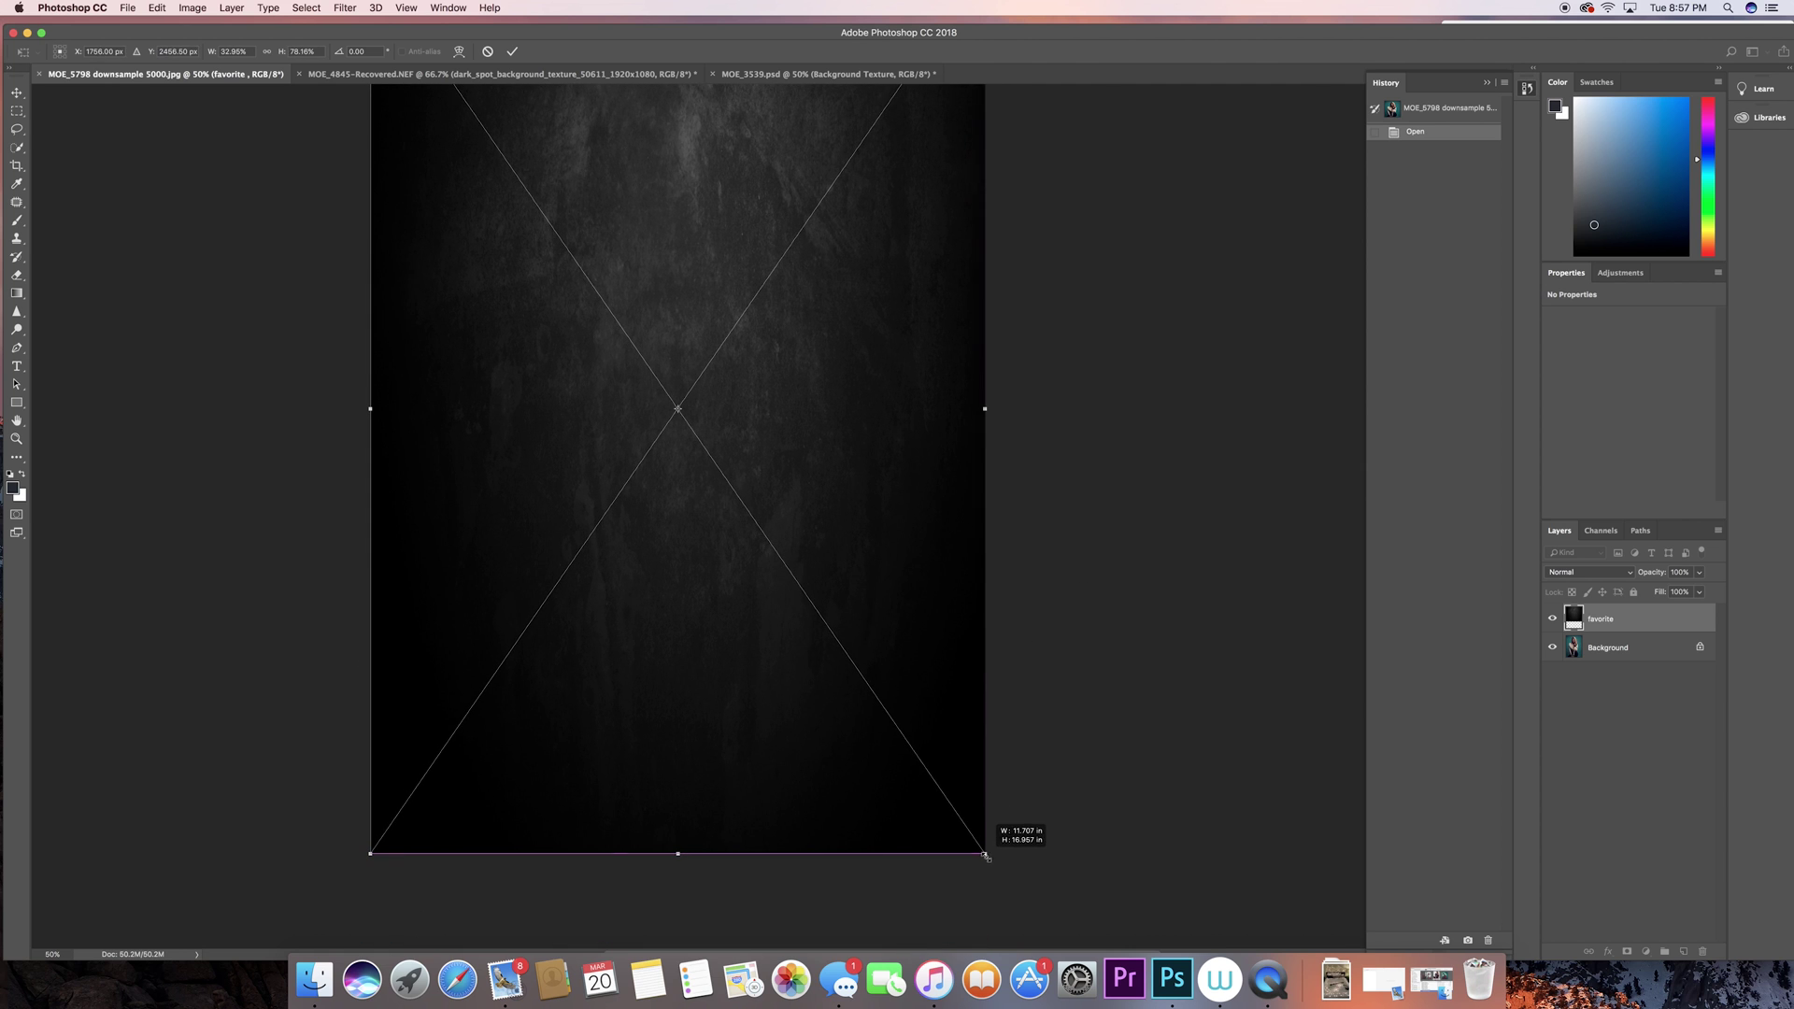
{"action": "scroll", "coordinate": [1019, 654], "scroll_direction": "up", "scroll_amount": 7}
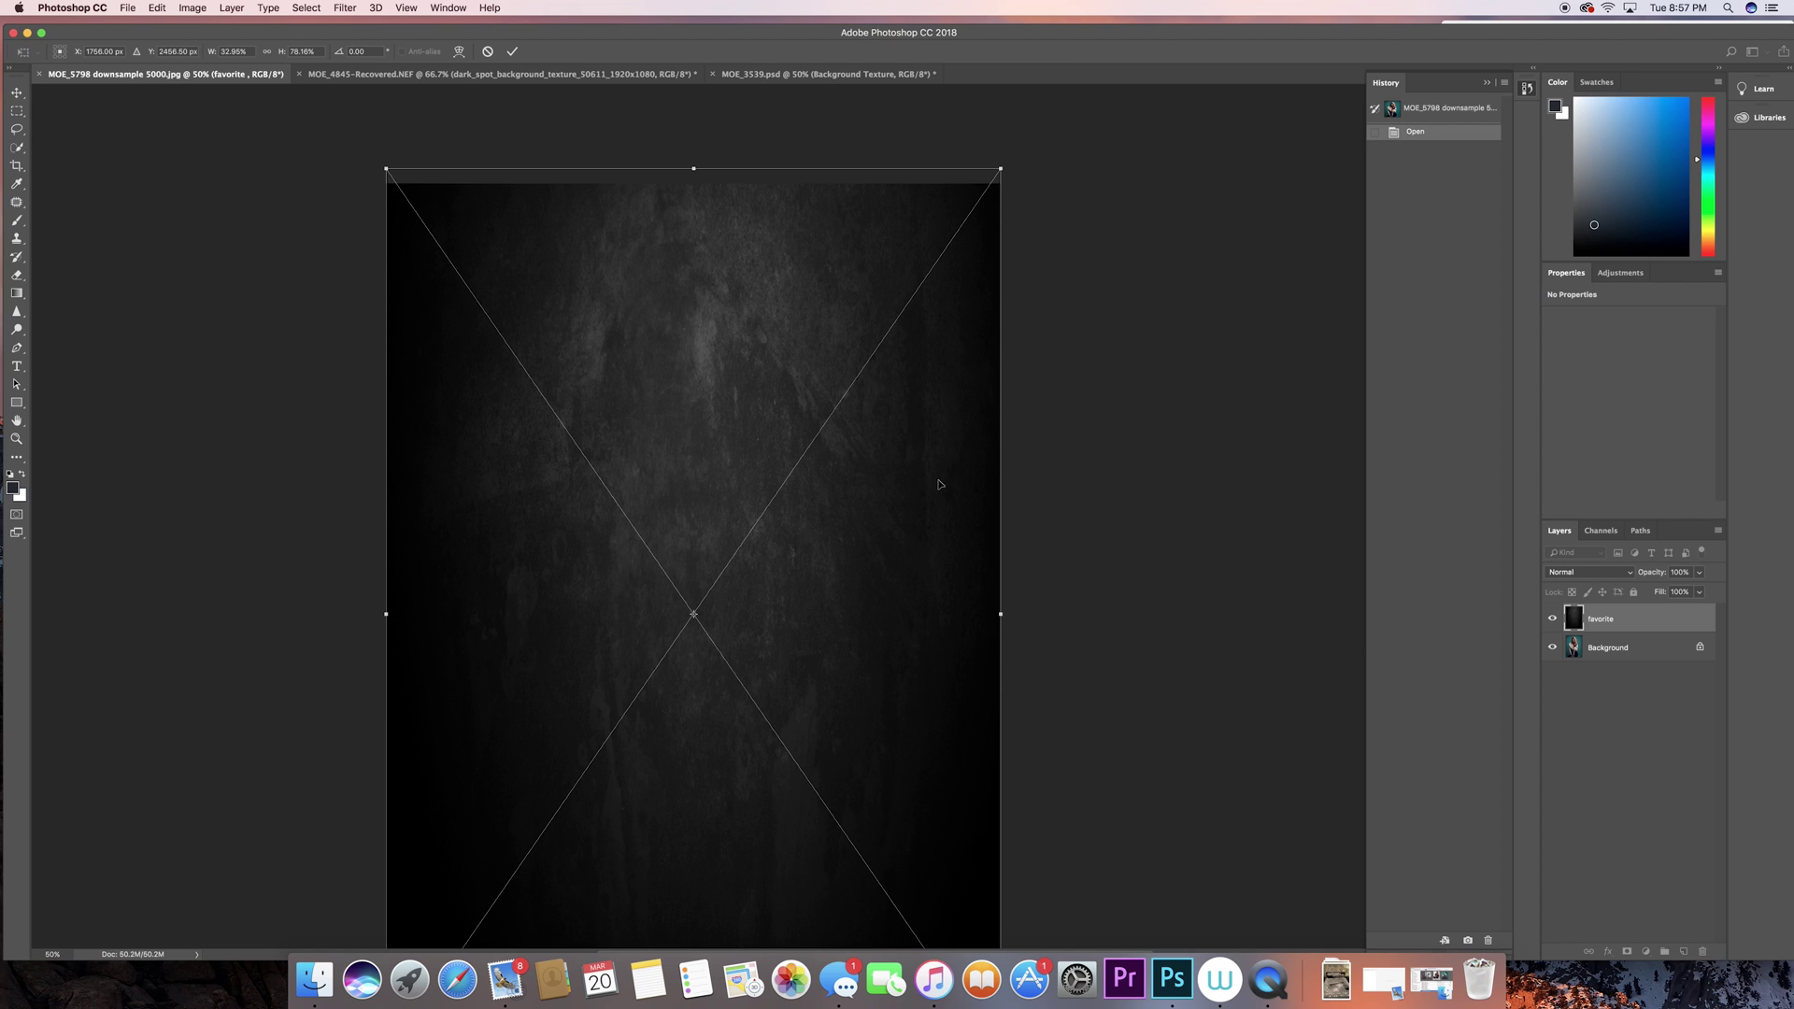
{"action": "key", "text": "Return"}
Rename the texture layer 'Backdrop texture' and set its blend mode to Screen.
{"action": "key", "text": "s"}
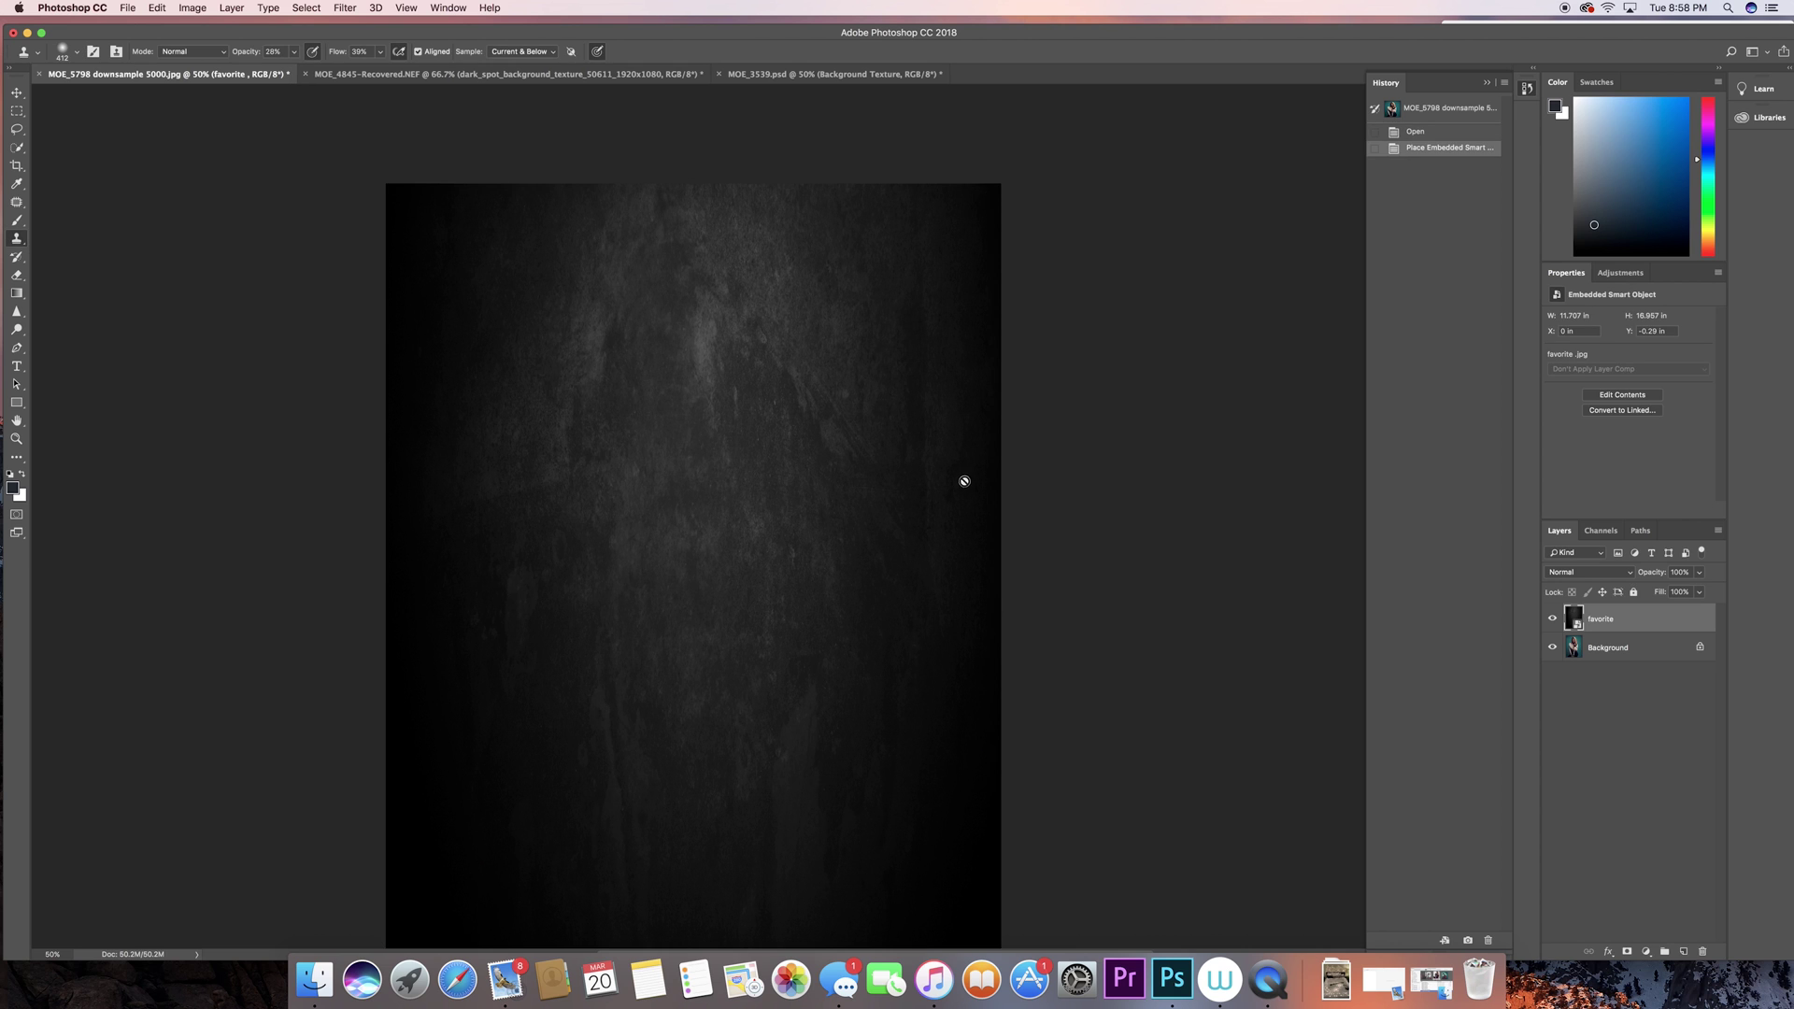
{"action": "left_click_drag", "start_coordinate": [1180, 563], "coordinate": [1139, 418]}
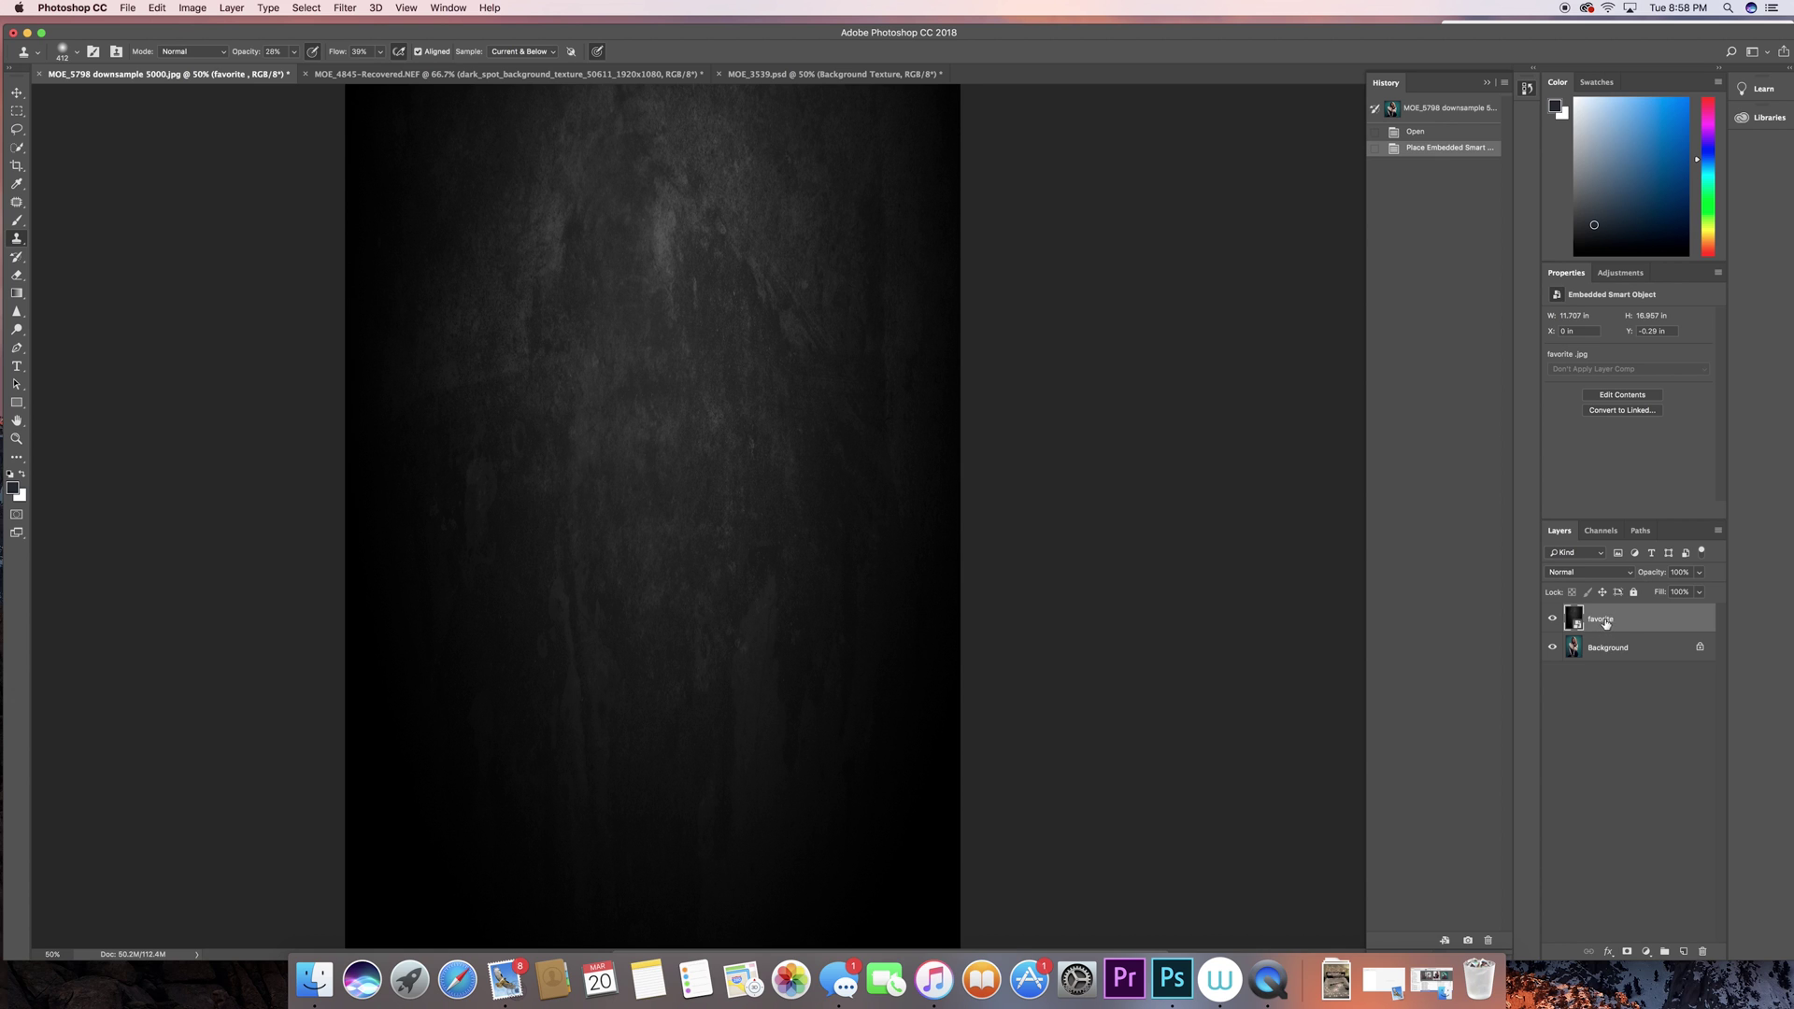
{"action": "double_click", "coordinate": [1600, 619]}
{"action": "type", "text": "Backdrop texture"}
{"action": "key", "text": "Return"}
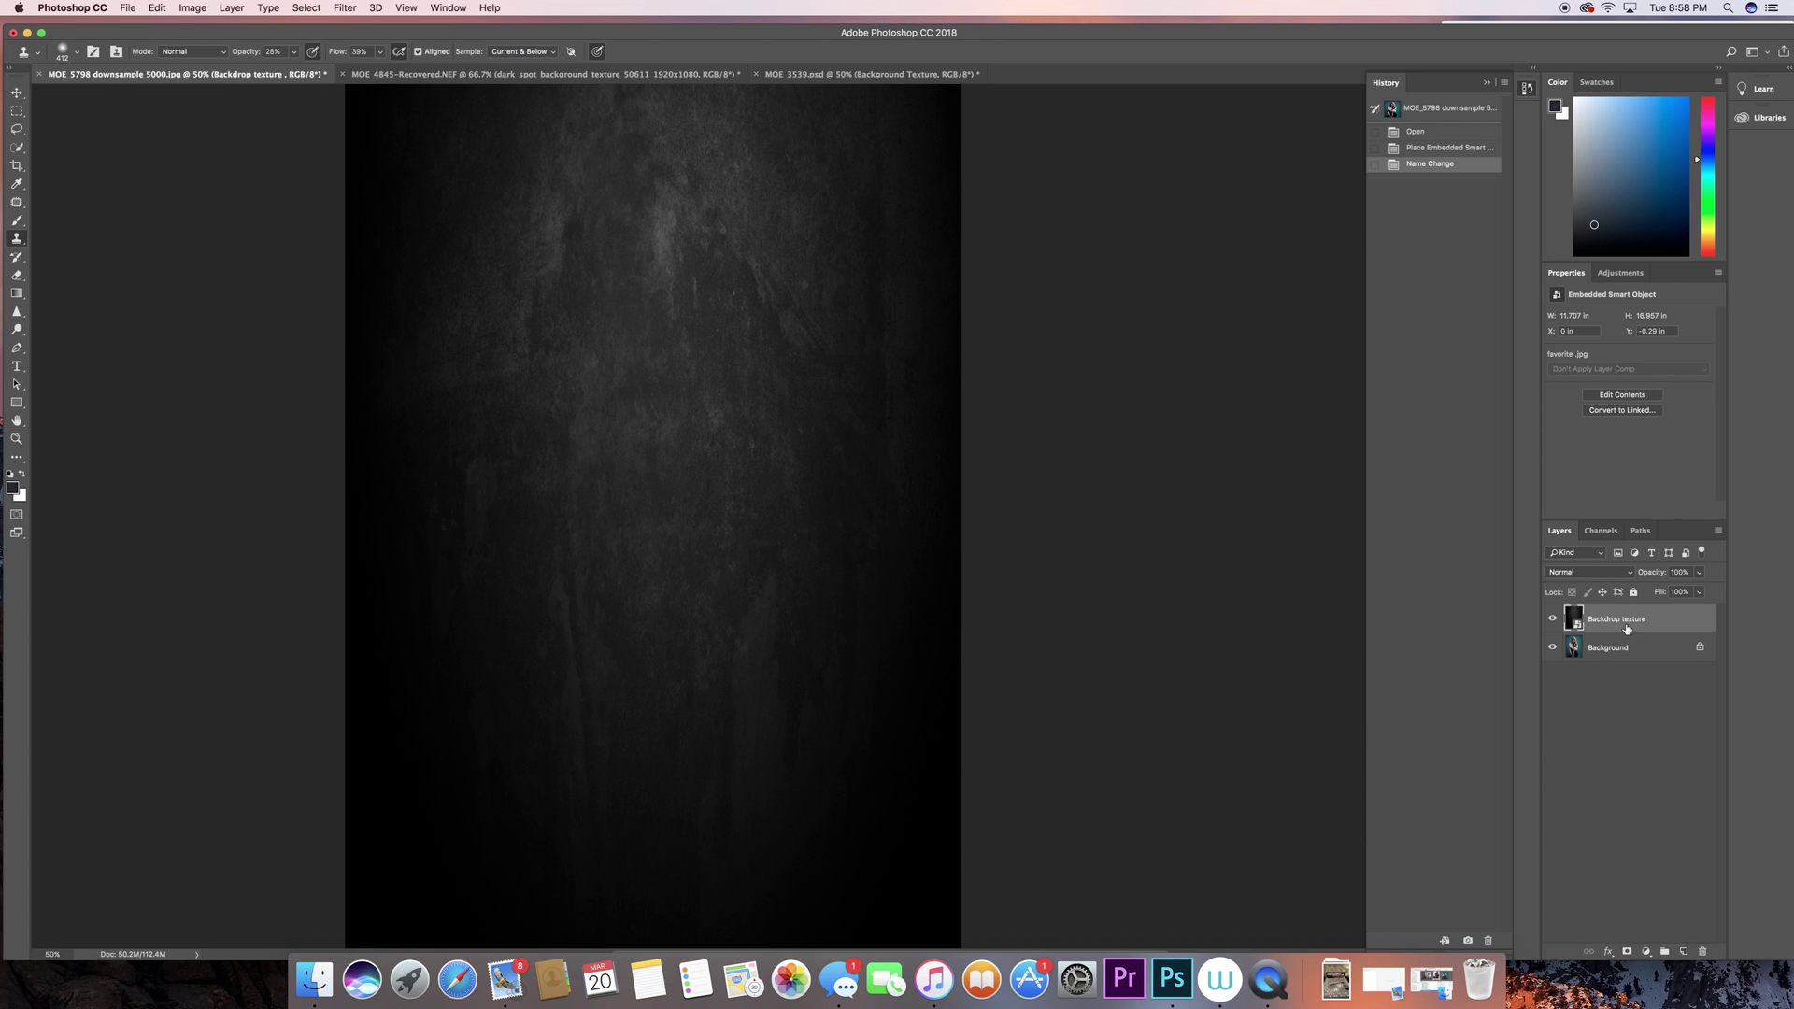
{"action": "left_click", "coordinate": [1579, 576]}
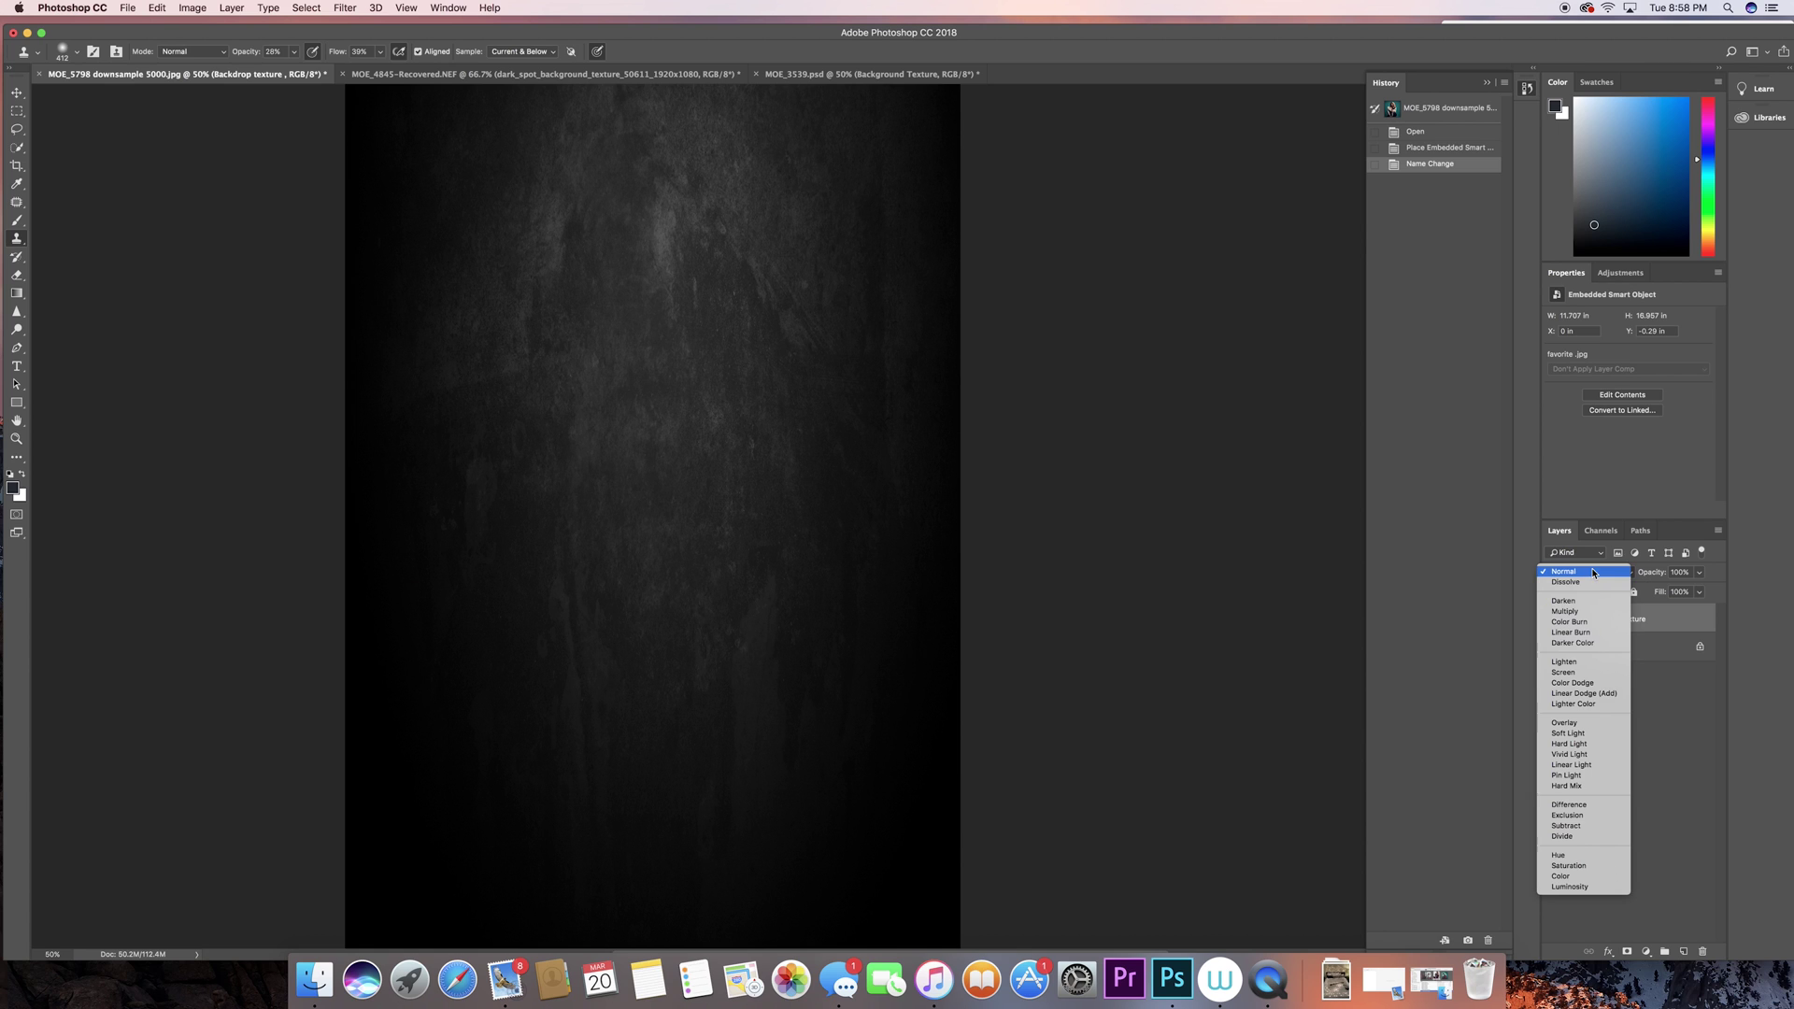
{"action": "left_click", "coordinate": [1575, 675]}
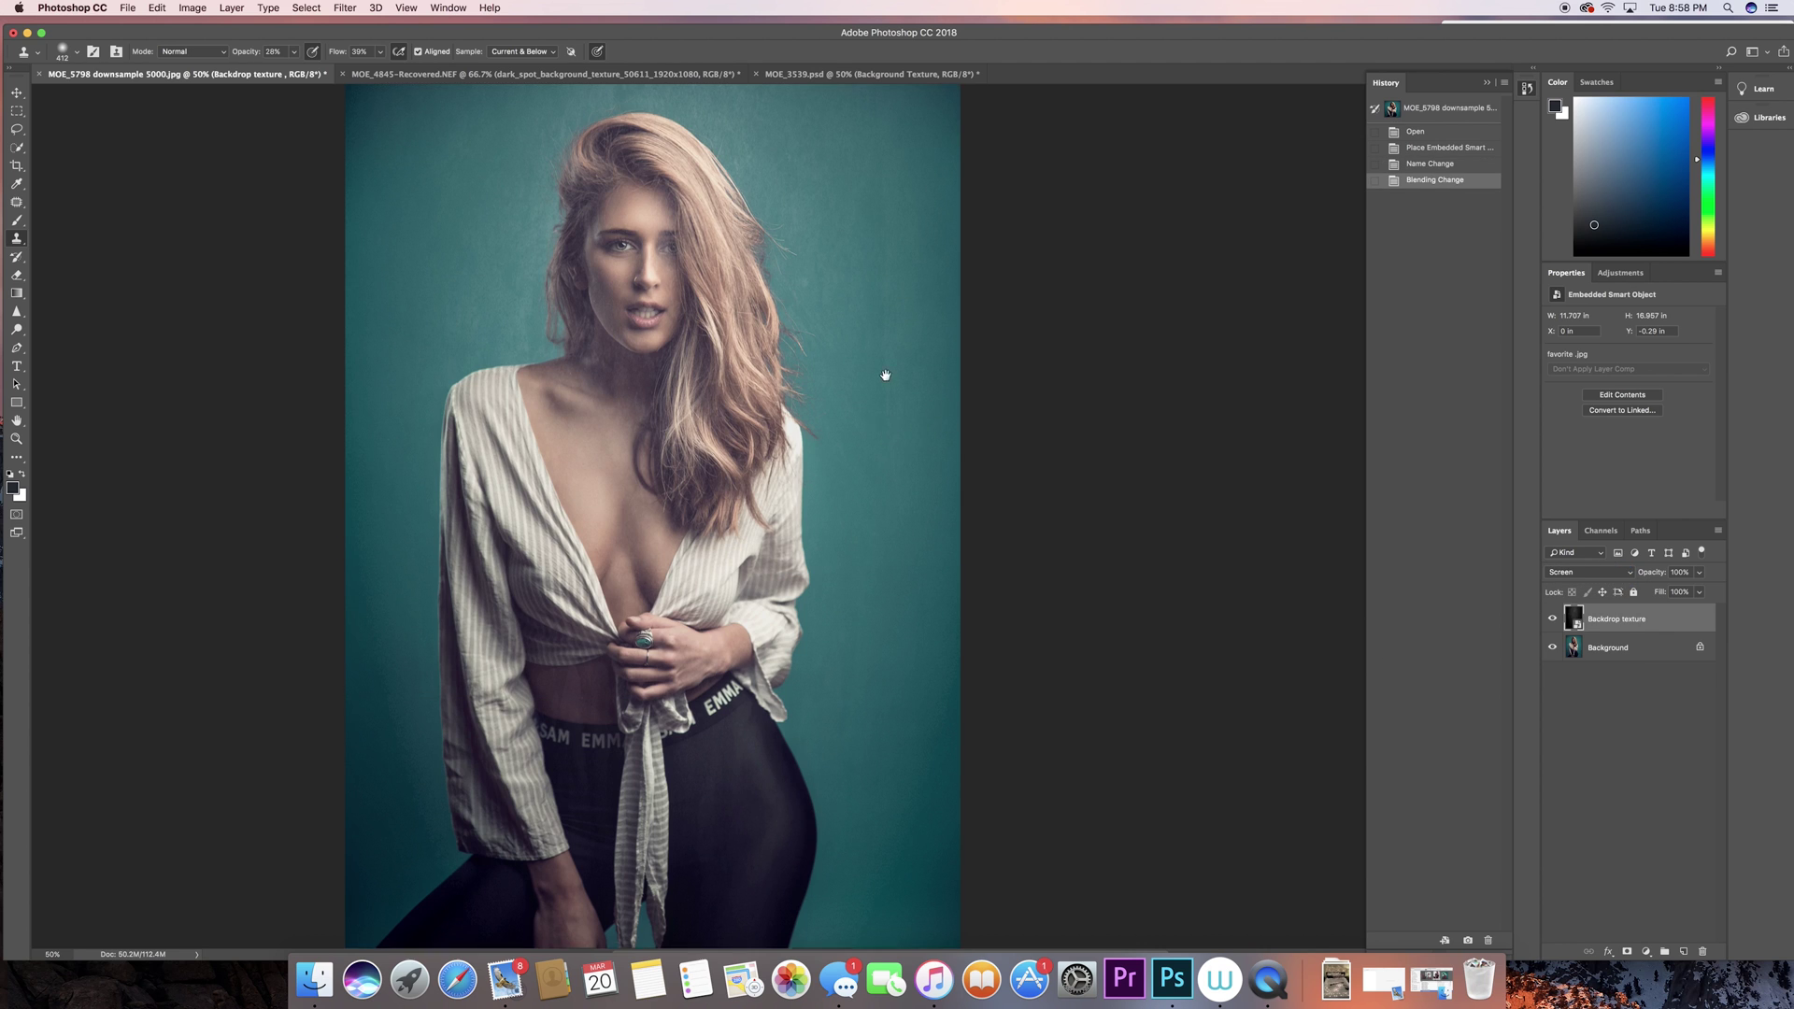
Choose the Eraser tool to start erasing the Backdrop texture layer.
{"action": "scroll", "coordinate": [920, 411], "scroll_direction": "up", "scroll_amount": 5}
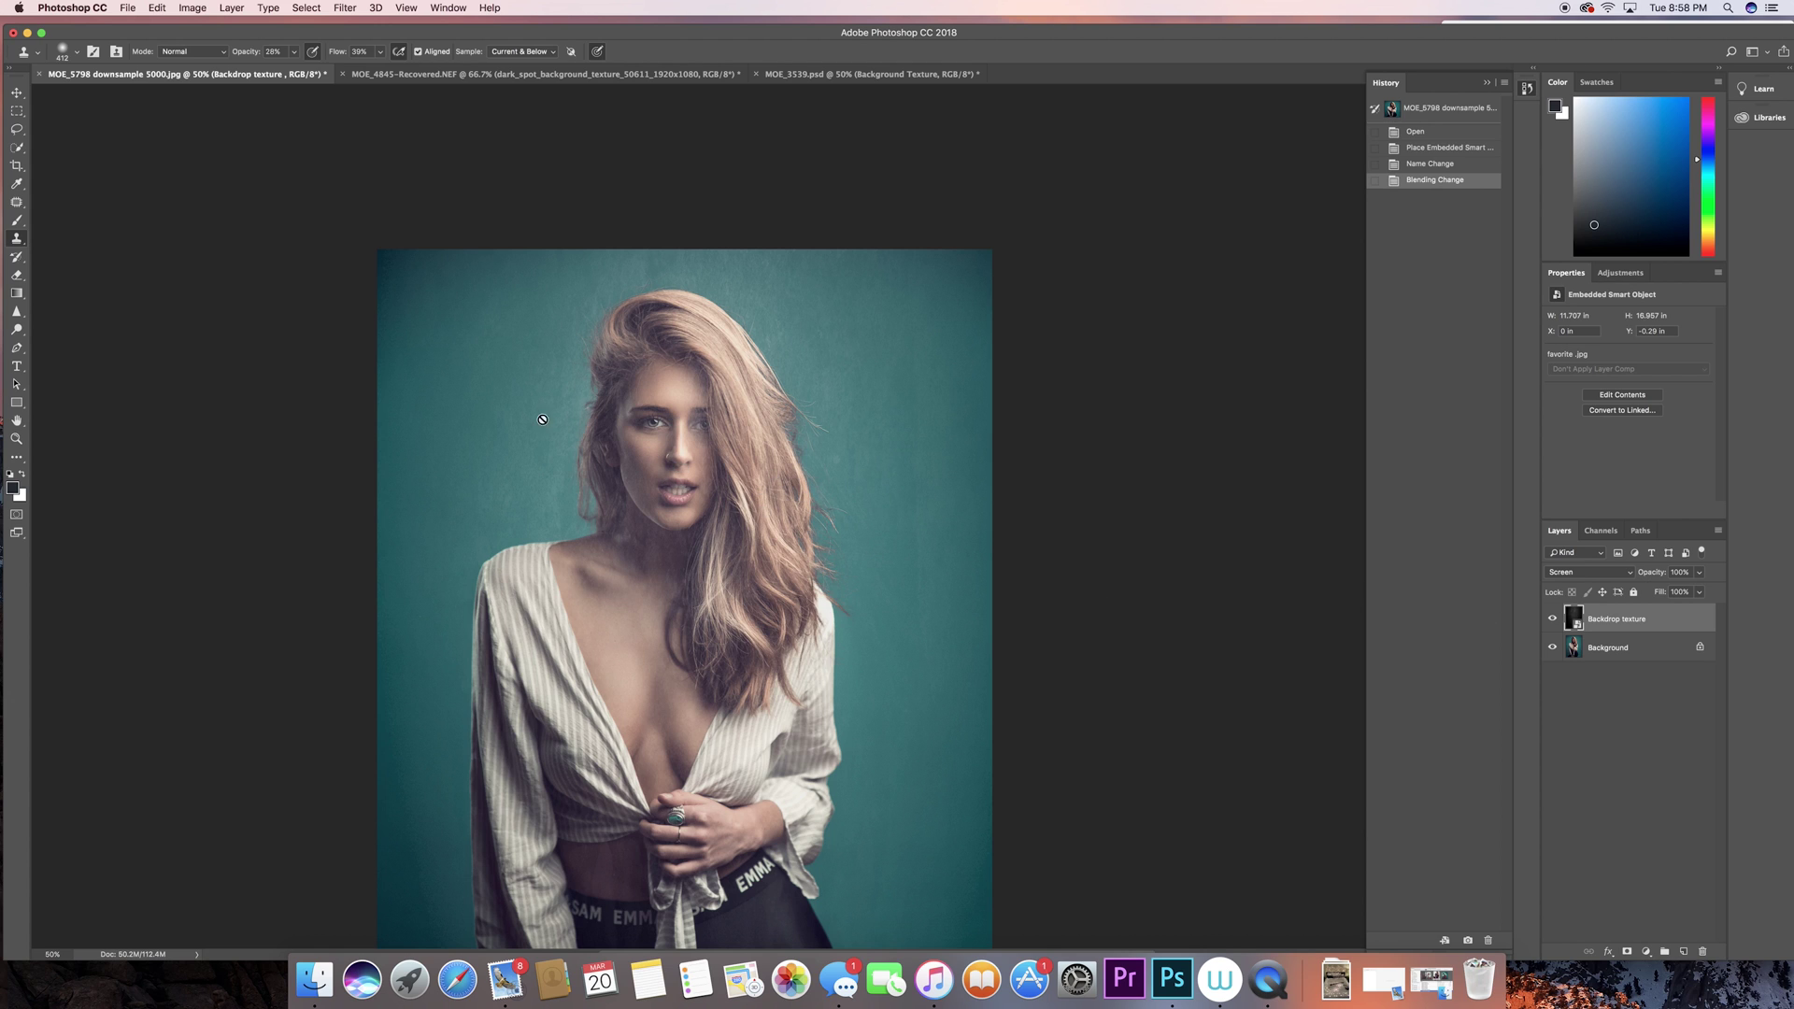
{"action": "left_click", "coordinate": [16, 276]}
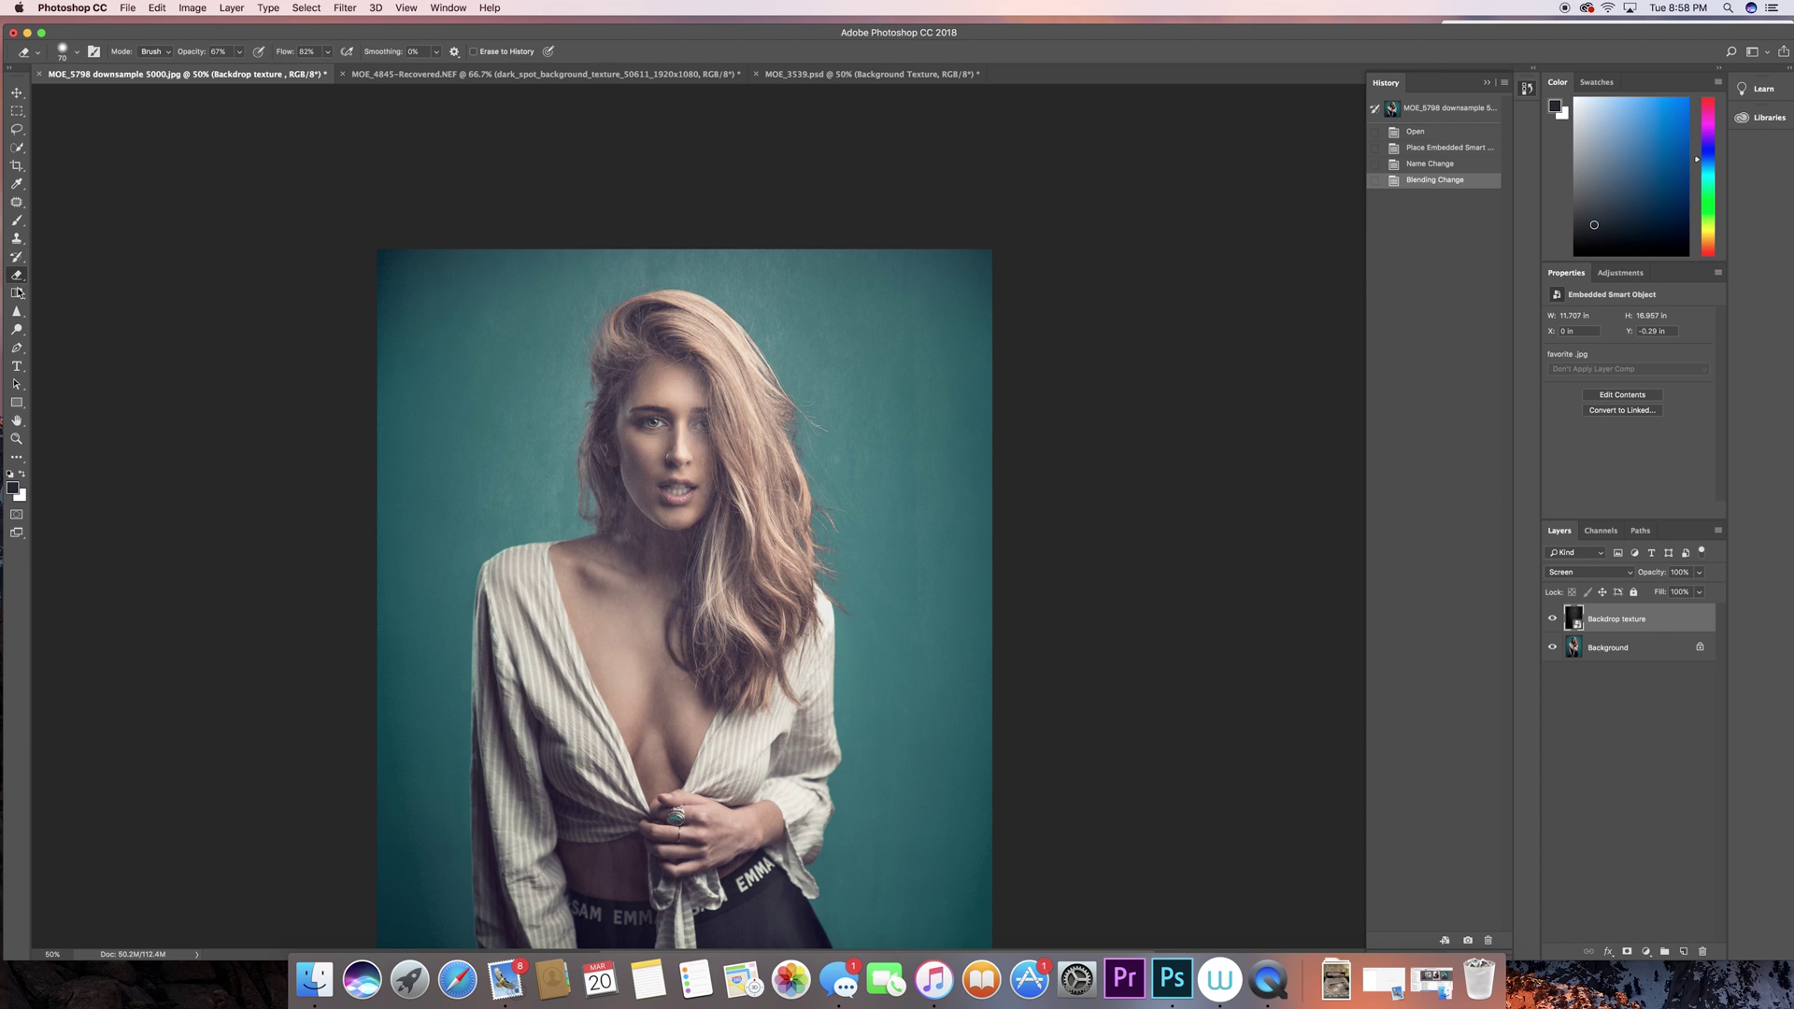
Rasterize the Backdrop texture smart object into a pixel layer.
{"action": "left_click", "coordinate": [686, 429]}
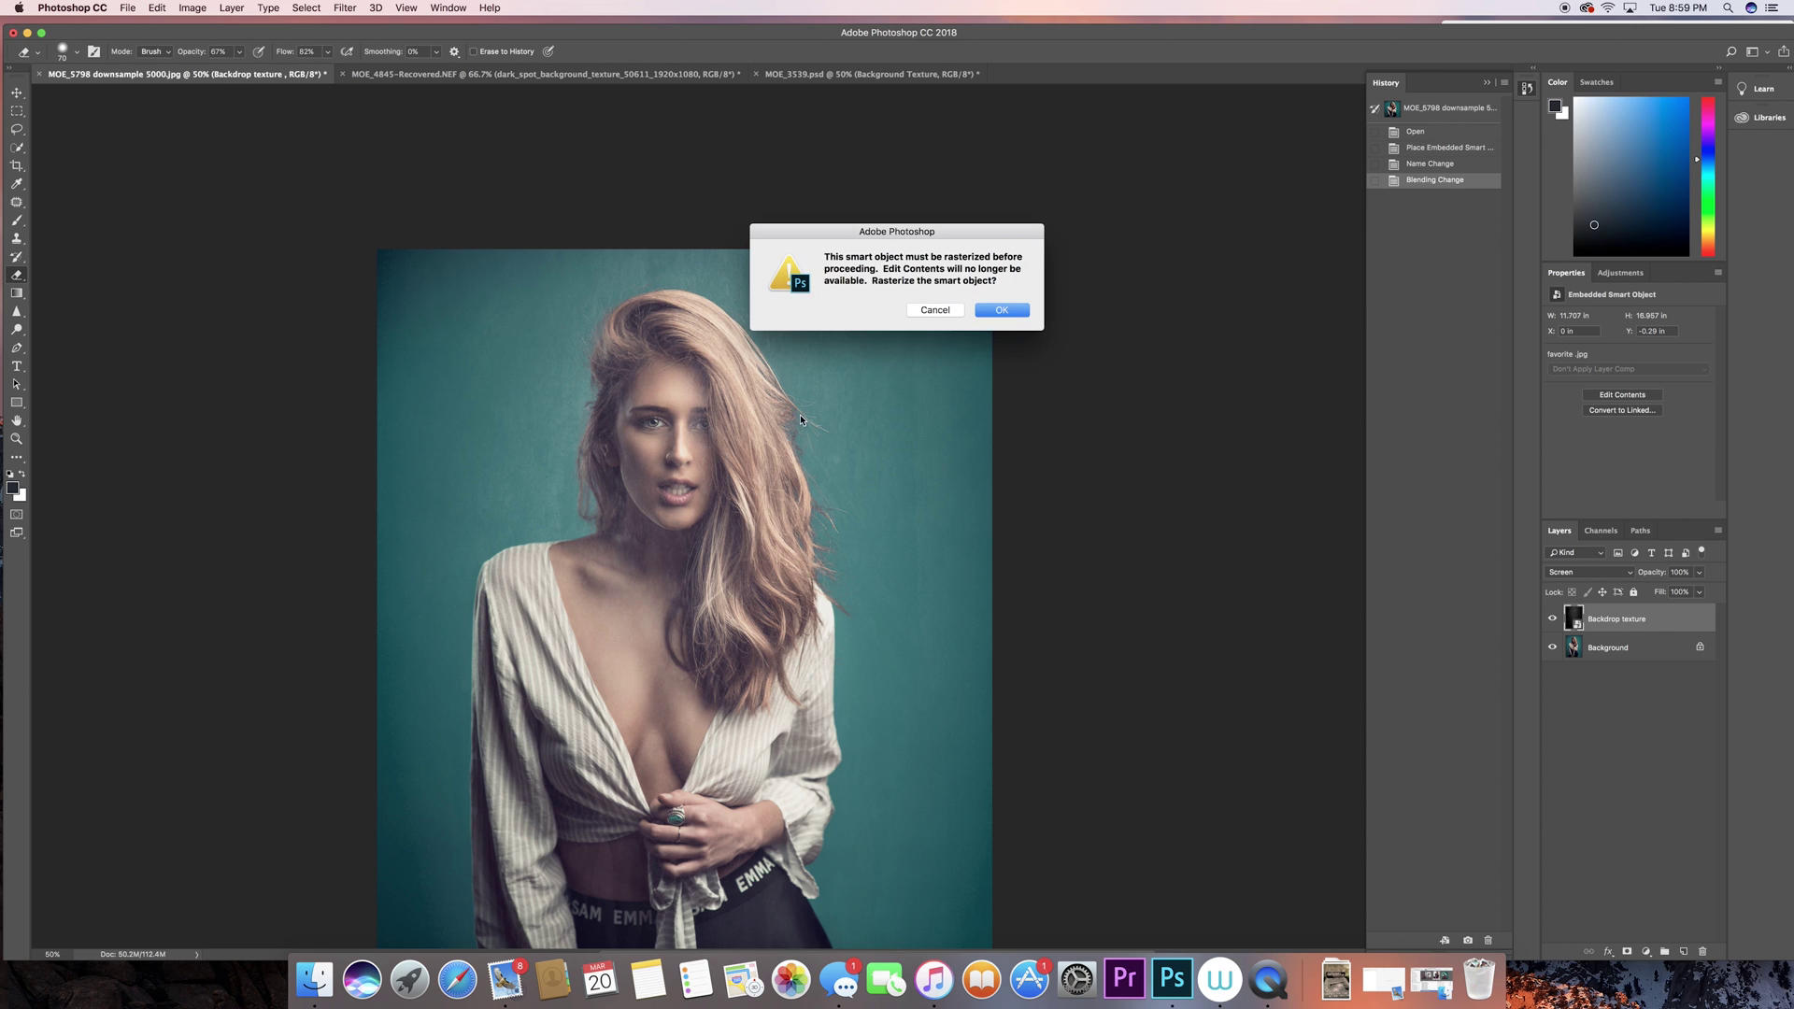
{"action": "left_click", "coordinate": [1002, 311]}
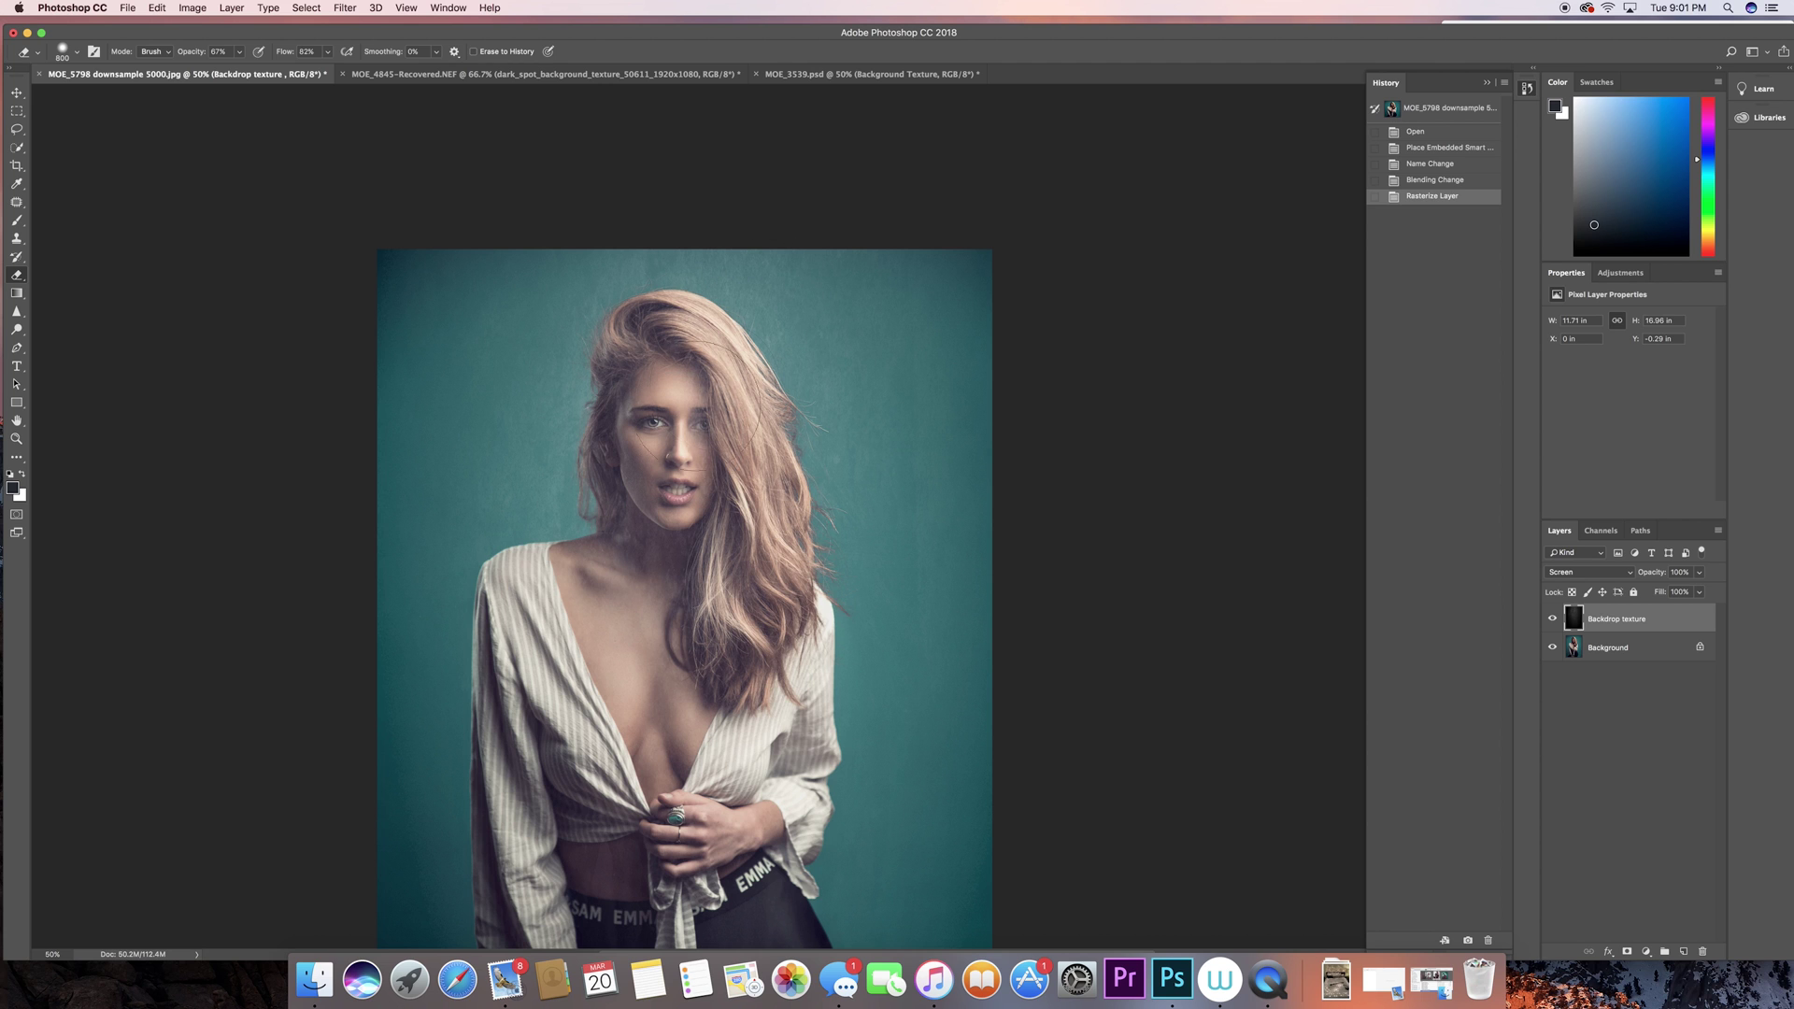
{"action": "left_click_drag", "start_coordinate": [690, 407], "coordinate": [720, 280]}
Set the eraser brush size to 700.
{"action": "key", "text": "bracketleft"}
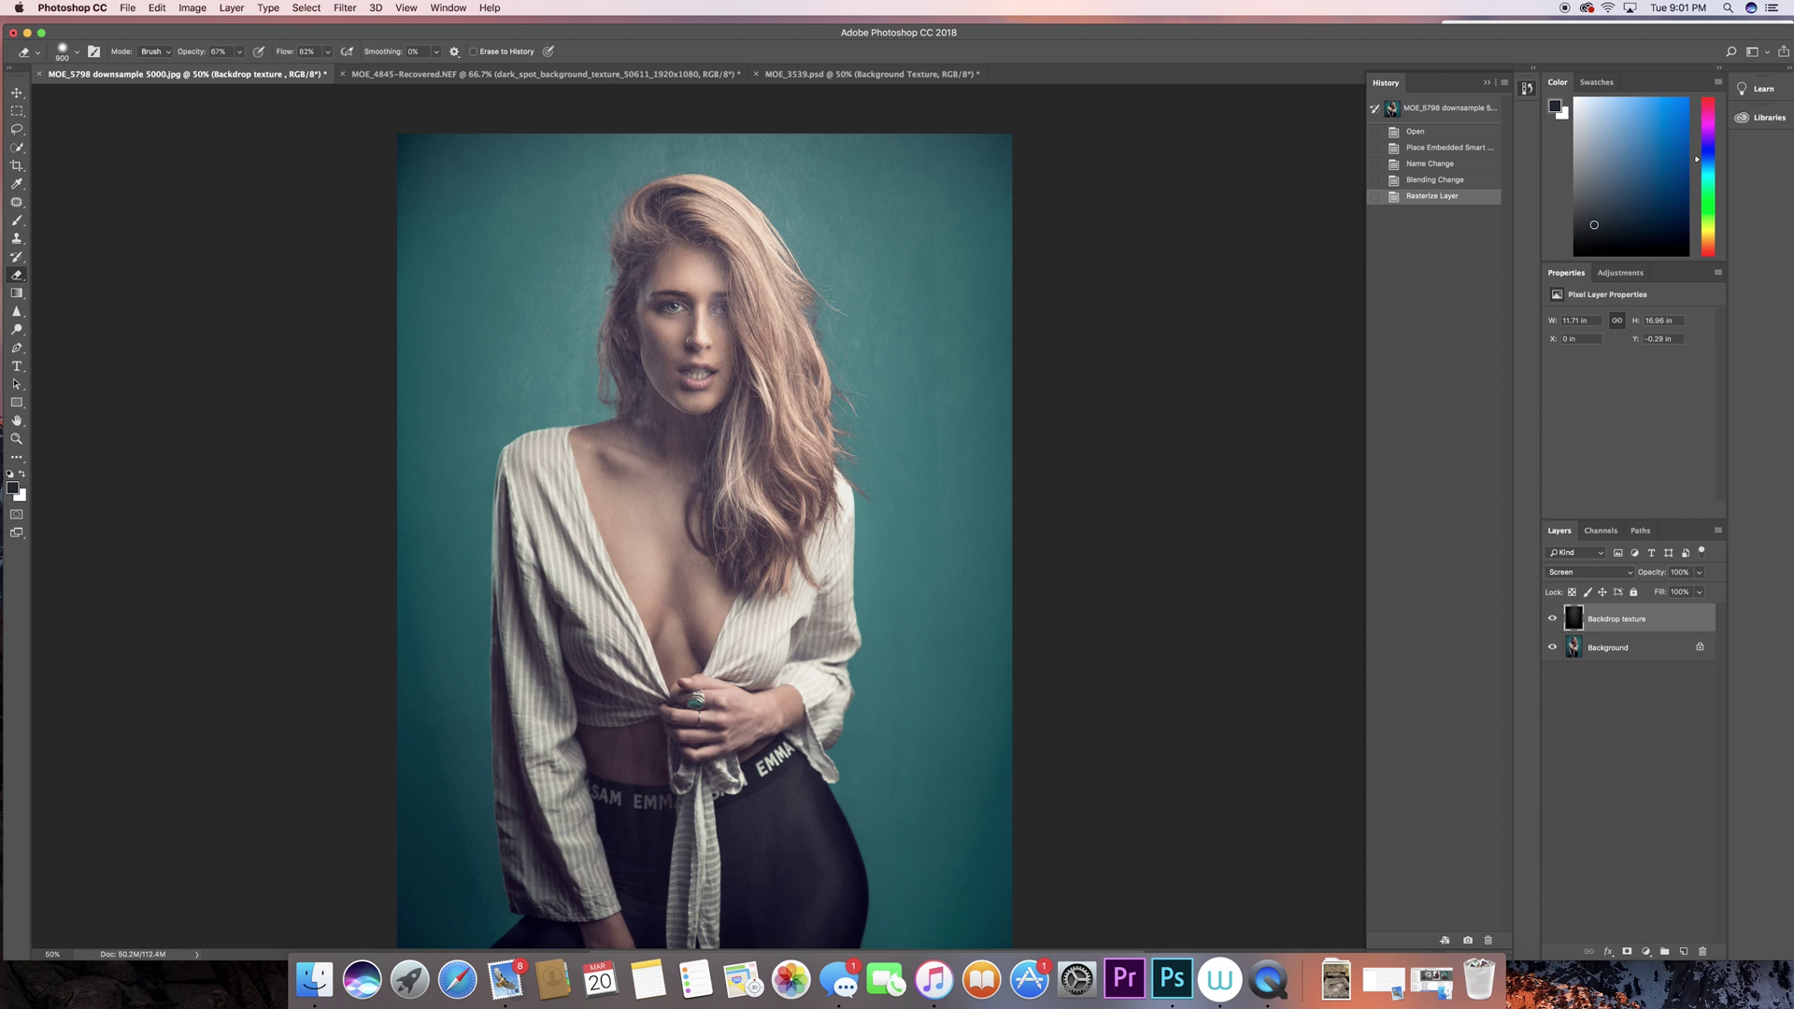
{"action": "key", "text": "bracketright"}
{"action": "key", "text": "bracketright"}
{"action": "key", "text": "bracketright"}
{"action": "key", "text": "bracketright"}
{"action": "key", "text": "bracketright"}
{"action": "key", "text": "bracketleft"}
{"action": "key", "text": "bracketleft"}
{"action": "key", "text": "bracketleft"}
{"action": "key", "text": "bracketleft"}
{"action": "key", "text": "bracketleft"}
{"action": "key", "text": "bracketleft"}
{"action": "key", "text": "bracketleft"}
{"action": "key", "text": "bracketright"}
{"action": "key", "text": "bracketright"}
Lower eraser flow to 65% and erase the texture over the chest, waist and up to the hair.
{"action": "left_click_drag", "start_coordinate": [285, 53], "coordinate": [269, 56]}
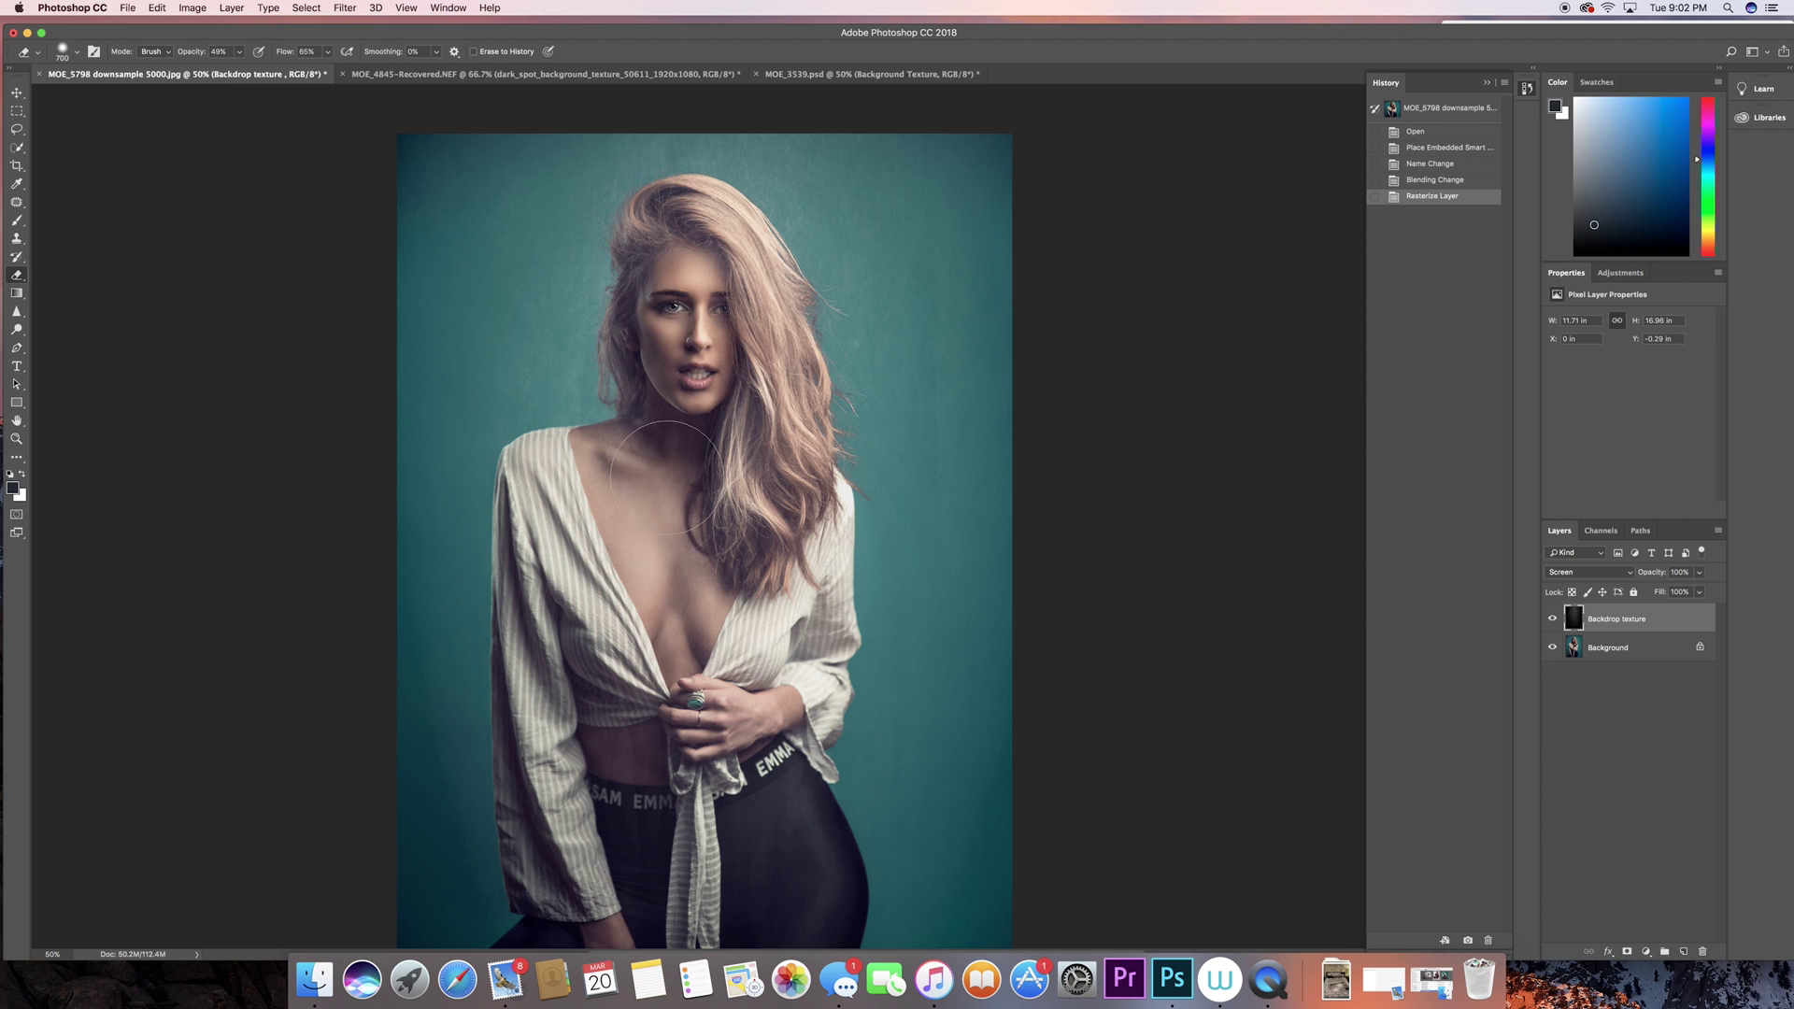
{"action": "mouse_move", "coordinate": [653, 491]}
{"action": "left_mouse_down"}
{"action": "mouse_move", "coordinate": [687, 467]}
{"action": "mouse_move", "coordinate": [701, 495]}
{"action": "left_mouse_up"}
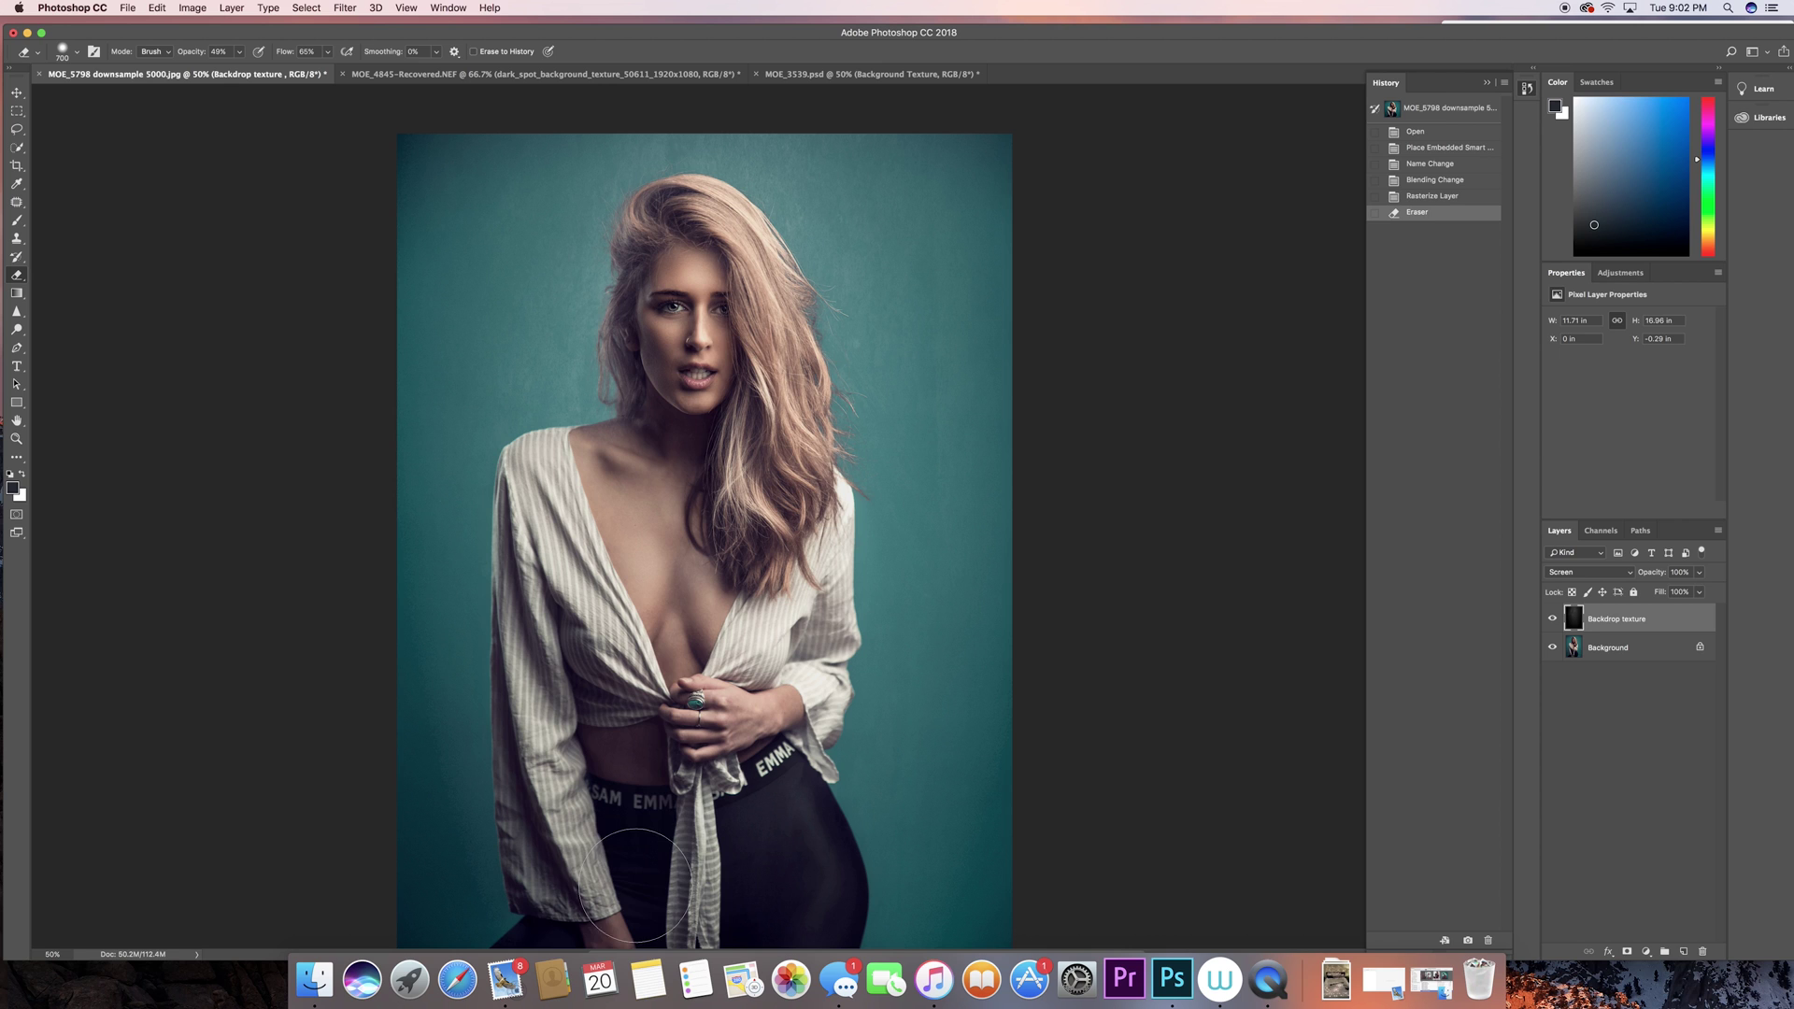
{"action": "mouse_move", "coordinate": [635, 885]}
{"action": "left_mouse_down"}
{"action": "mouse_move", "coordinate": [605, 642]}
{"action": "mouse_move", "coordinate": [560, 561]}
{"action": "mouse_move", "coordinate": [552, 449]}
{"action": "left_mouse_up"}
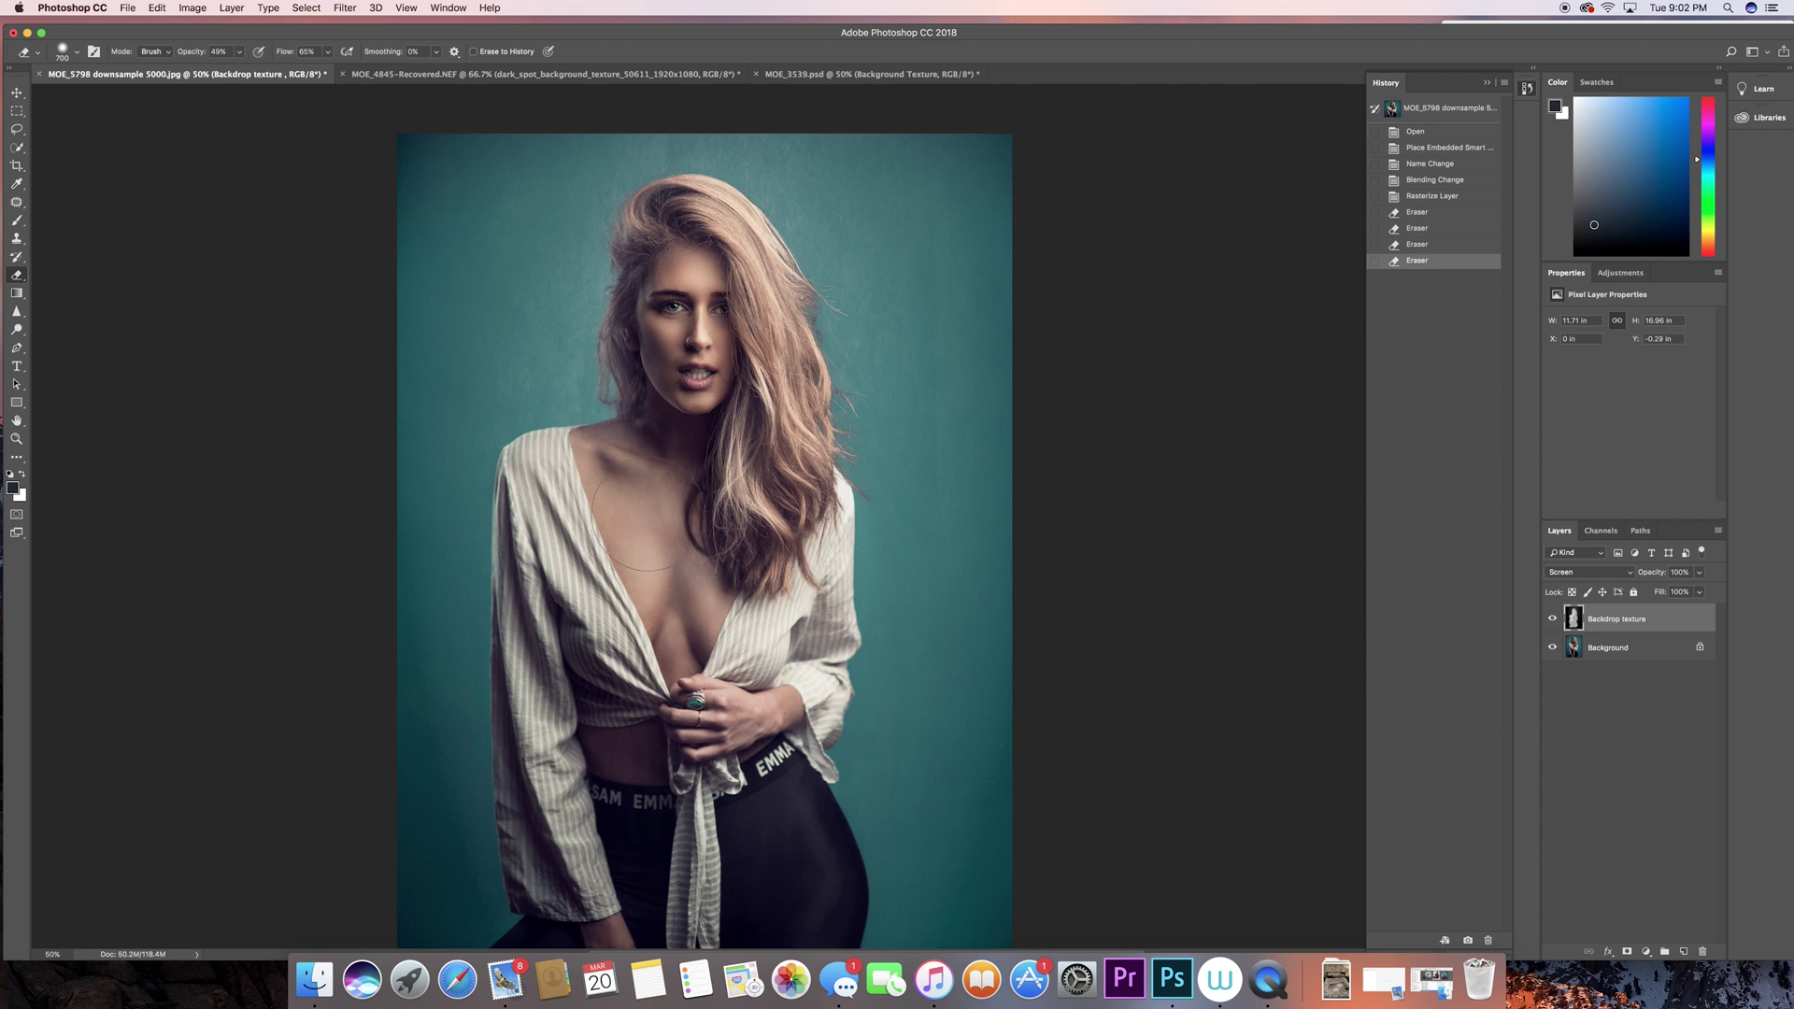
{"action": "mouse_move", "coordinate": [659, 501]}
{"action": "left_mouse_down"}
{"action": "mouse_move", "coordinate": [678, 266]}
{"action": "mouse_move", "coordinate": [662, 251]}
{"action": "mouse_move", "coordinate": [671, 360]}
{"action": "left_mouse_up"}
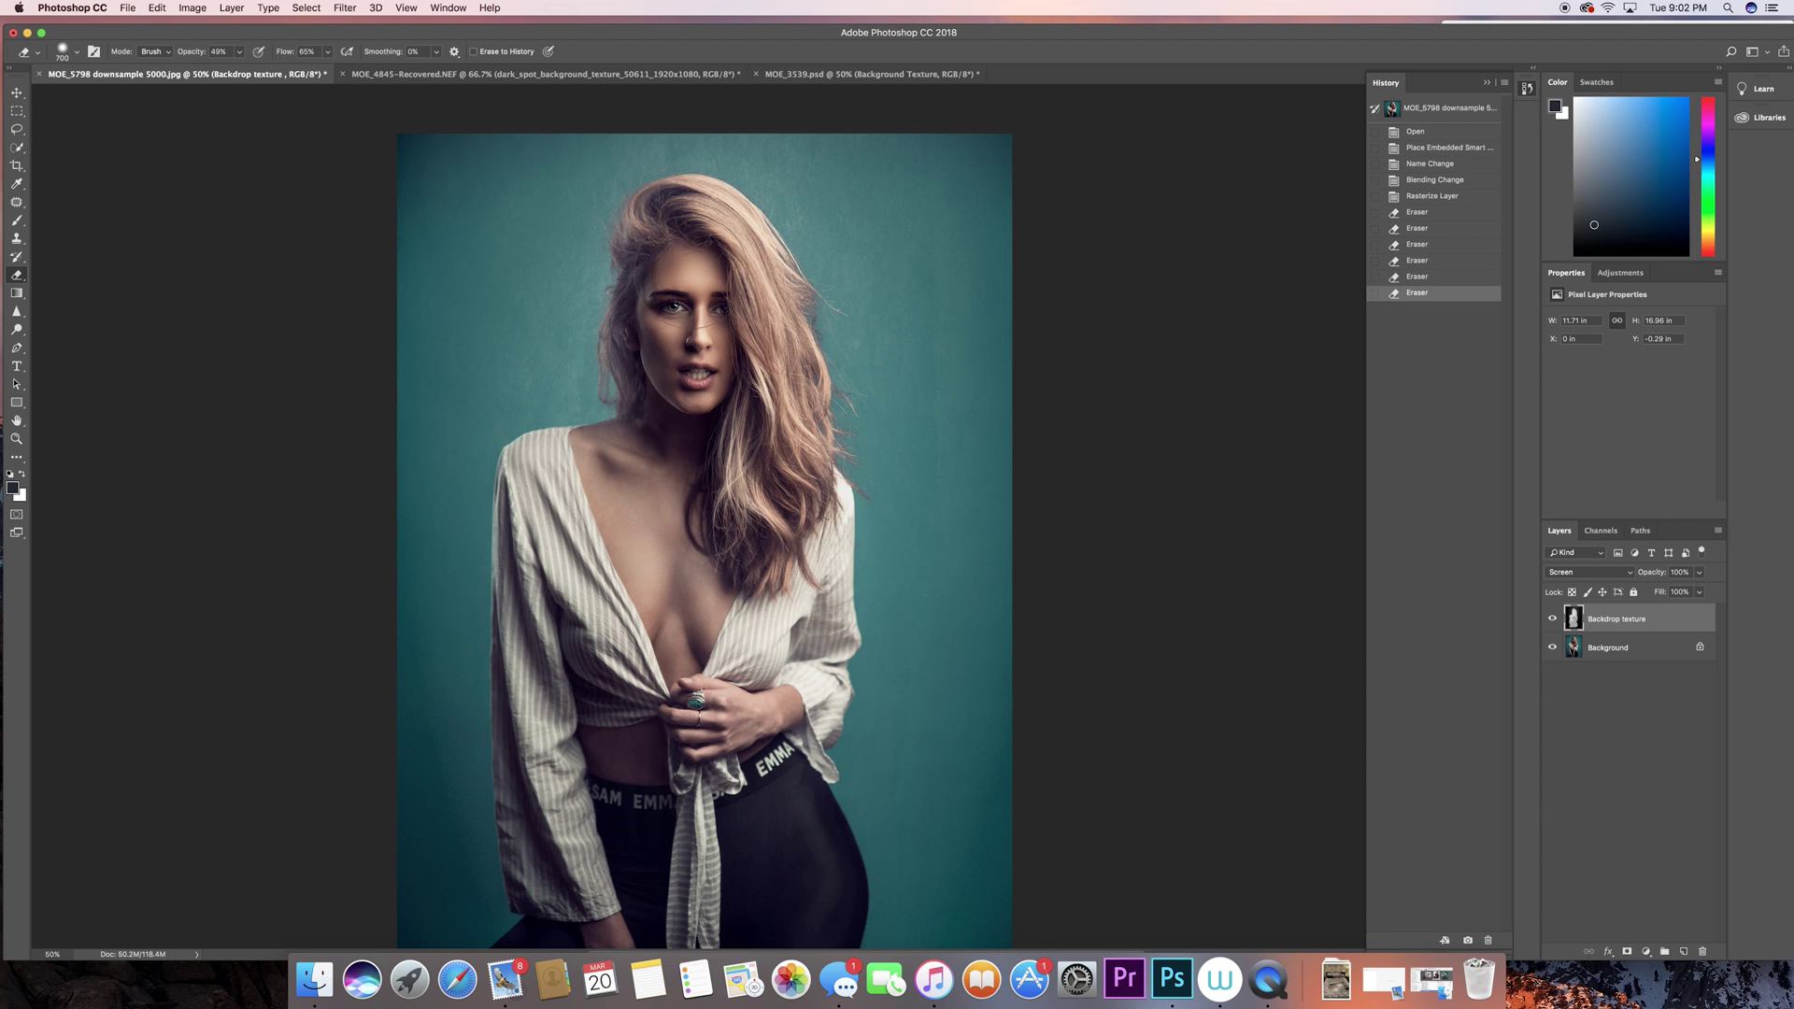
Set the eraser to 92% flow, 34% opacity and a 200 brush size.
{"action": "key", "text": "bracketleft"}
{"action": "key", "text": "bracketleft"}
{"action": "key", "text": "bracketleft"}
{"action": "key", "text": "bracketleft"}
{"action": "key", "text": "bracketleft"}
{"action": "key", "text": "bracketright"}
{"action": "left_click_drag", "start_coordinate": [286, 56], "coordinate": [290, 53]}
{"action": "key", "text": "Return"}
{"action": "mouse_move", "coordinate": [196, 56]}
{"action": "left_mouse_down"}
{"action": "mouse_move", "coordinate": [224, 56]}
{"action": "mouse_move", "coordinate": [182, 55]}
{"action": "left_mouse_up"}
{"action": "type", "text": "34"}
{"action": "key", "text": "Return"}
{"action": "key", "text": "bracketleft"}
{"action": "key", "text": "bracketleft"}
{"action": "key", "text": "bracketleft"}
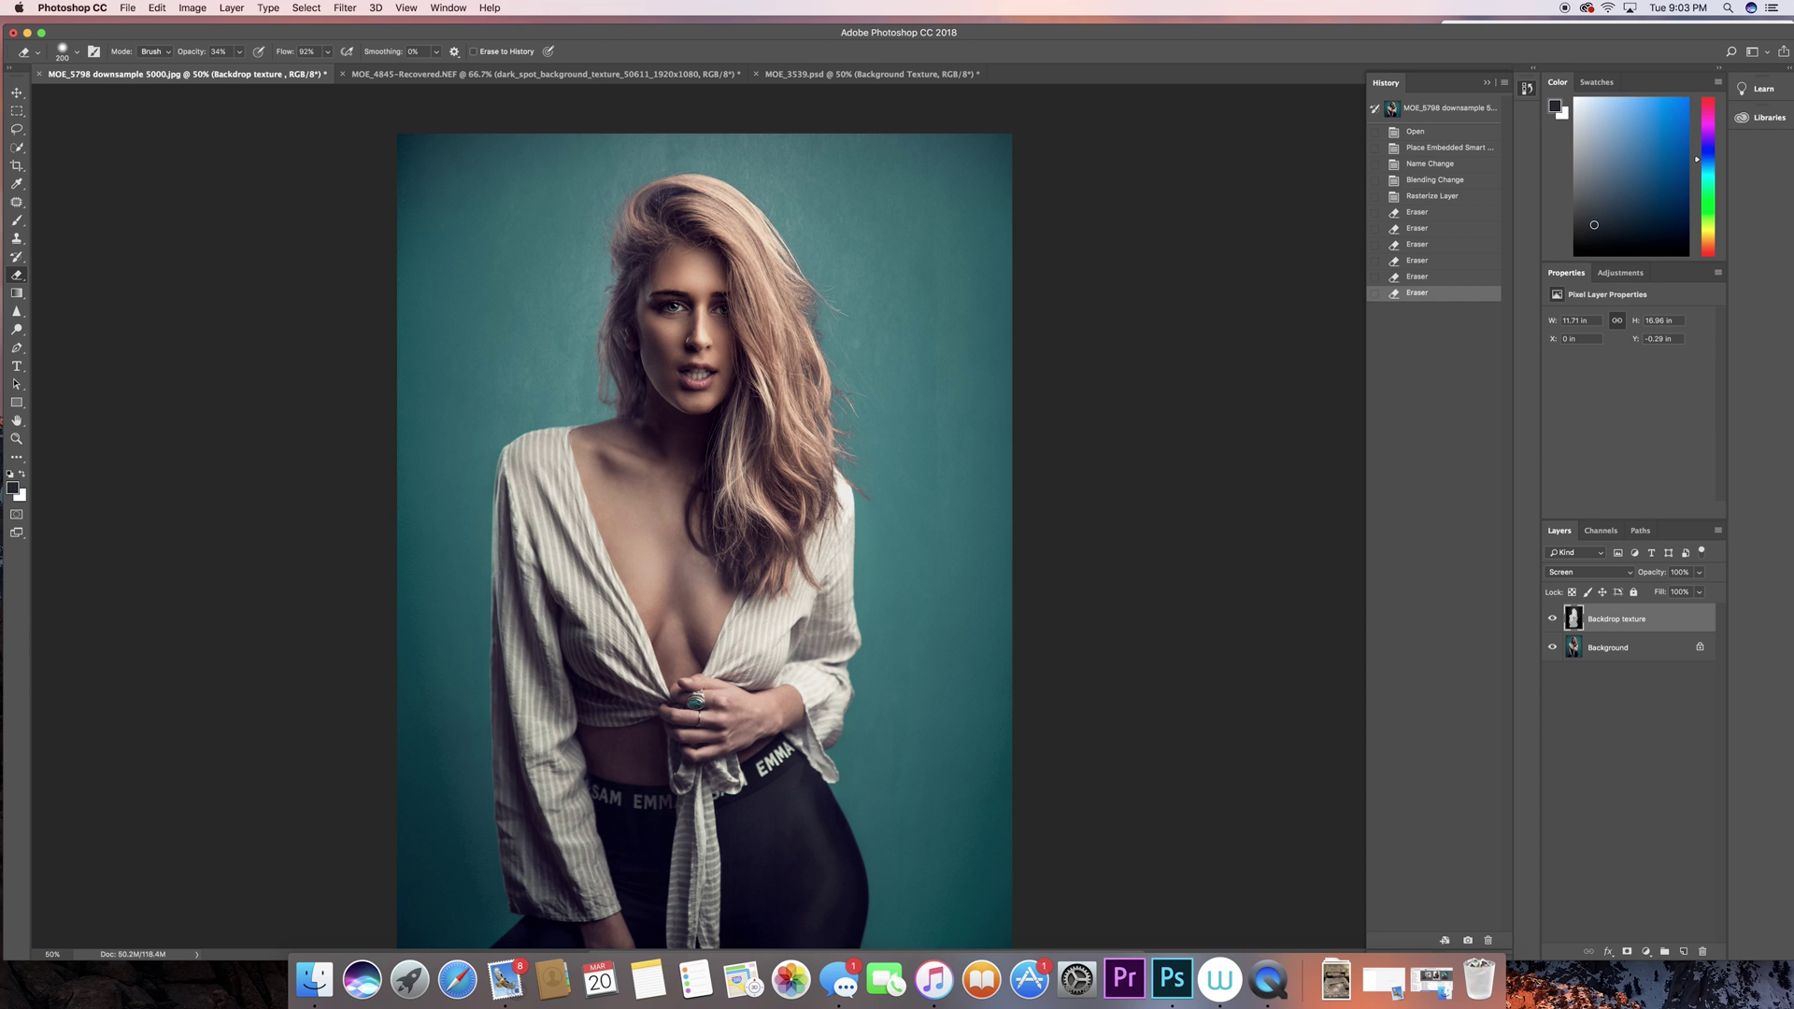
Softly erase the texture over the leggings and along the sleeve.
{"action": "left_click_drag", "start_coordinate": [500, 636], "coordinate": [501, 720]}
{"action": "scroll", "coordinate": [495, 673], "scroll_direction": "down", "scroll_amount": 3}
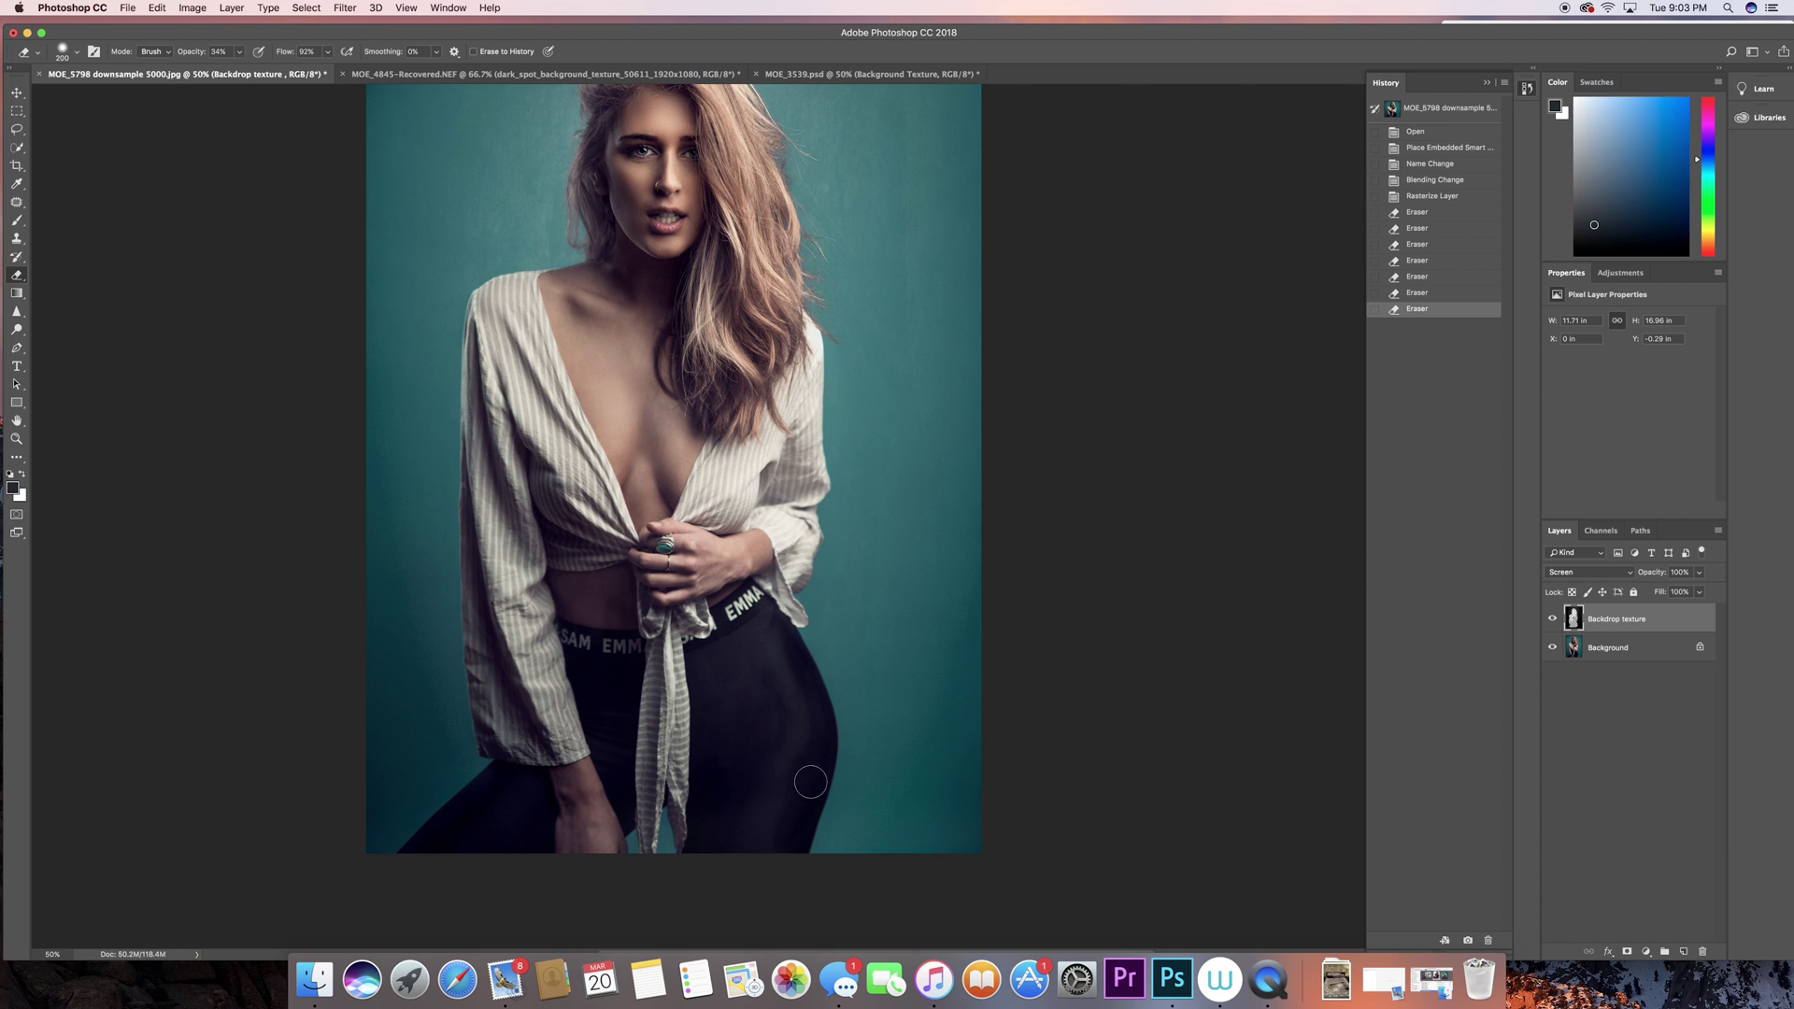
{"action": "mouse_move", "coordinate": [810, 782]}
{"action": "left_mouse_down"}
{"action": "mouse_move", "coordinate": [821, 719]}
{"action": "mouse_move", "coordinate": [747, 584]}
{"action": "left_mouse_up"}
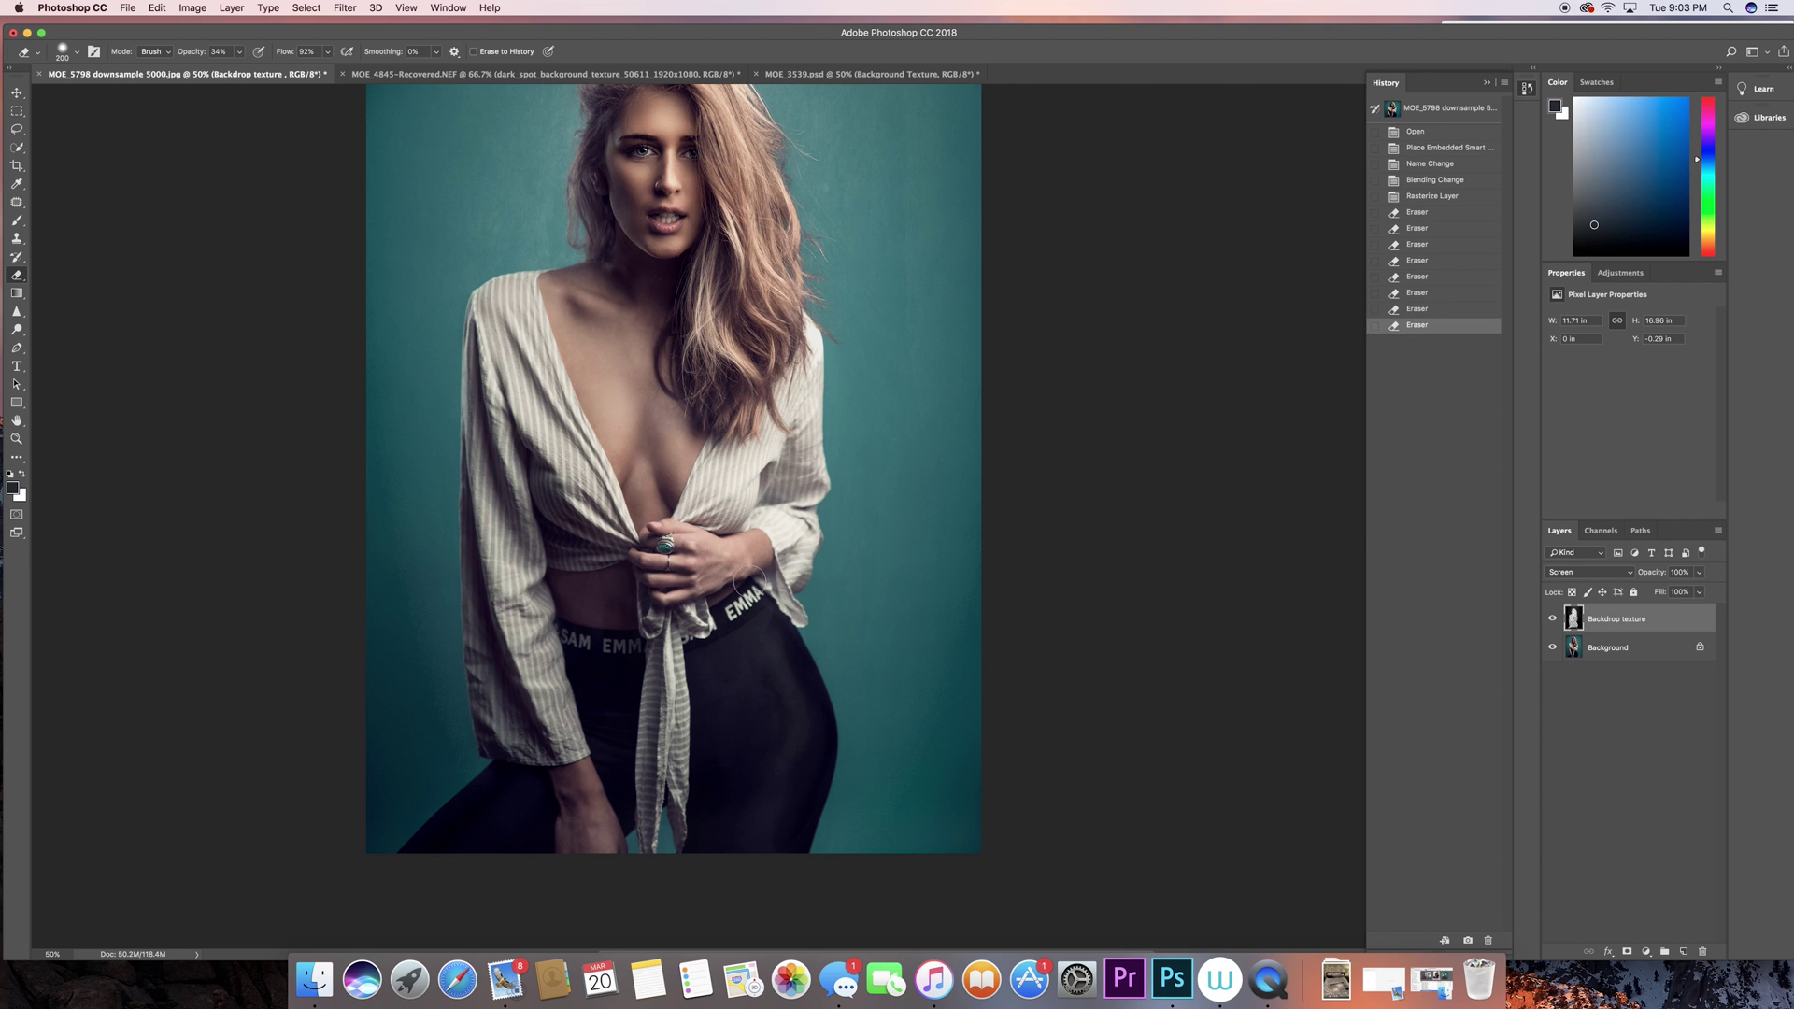
{"action": "left_click_drag", "start_coordinate": [783, 509], "coordinate": [795, 366]}
{"action": "scroll", "coordinate": [790, 448], "scroll_direction": "up", "scroll_amount": 5}
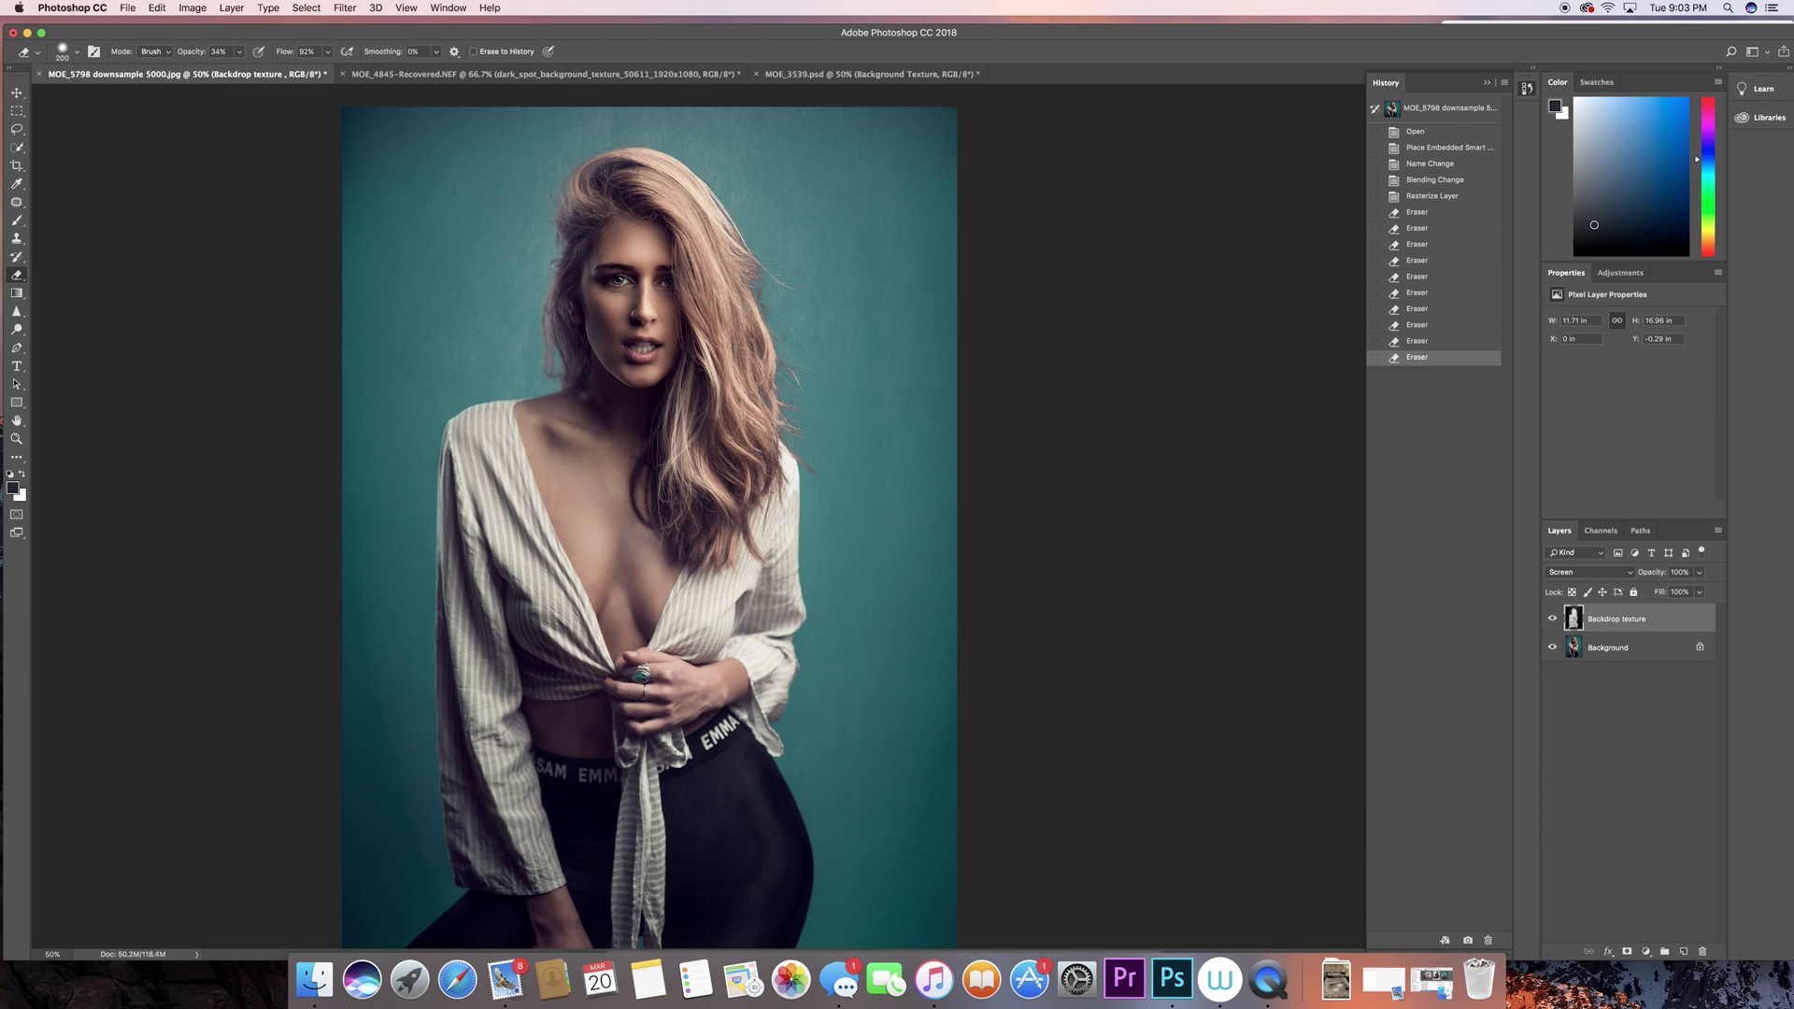
Erase remaining texture spots along the top and edges of the hair.
{"action": "left_click_drag", "start_coordinate": [705, 224], "coordinate": [617, 179]}
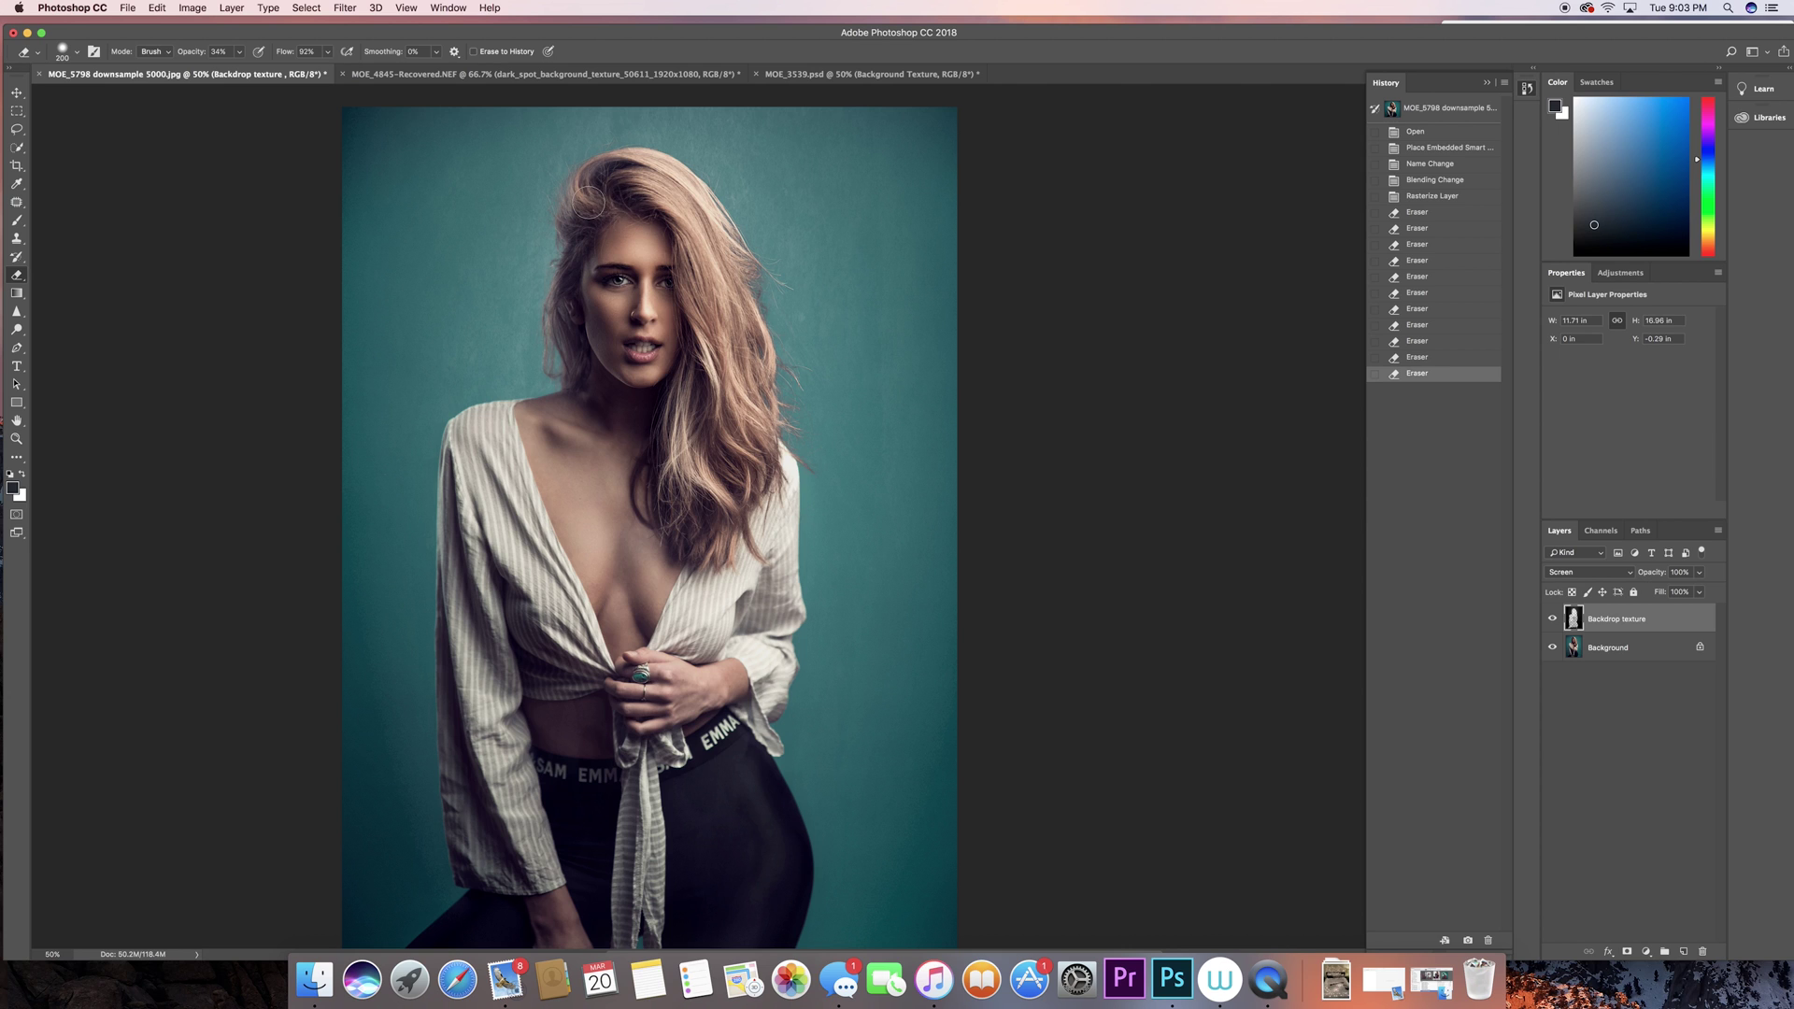
{"action": "mouse_move", "coordinate": [601, 190]}
{"action": "left_mouse_down"}
{"action": "mouse_move", "coordinate": [575, 211]}
{"action": "mouse_move", "coordinate": [598, 173]}
{"action": "mouse_move", "coordinate": [628, 173]}
{"action": "left_mouse_up"}
{"action": "left_click", "coordinate": [778, 248]}
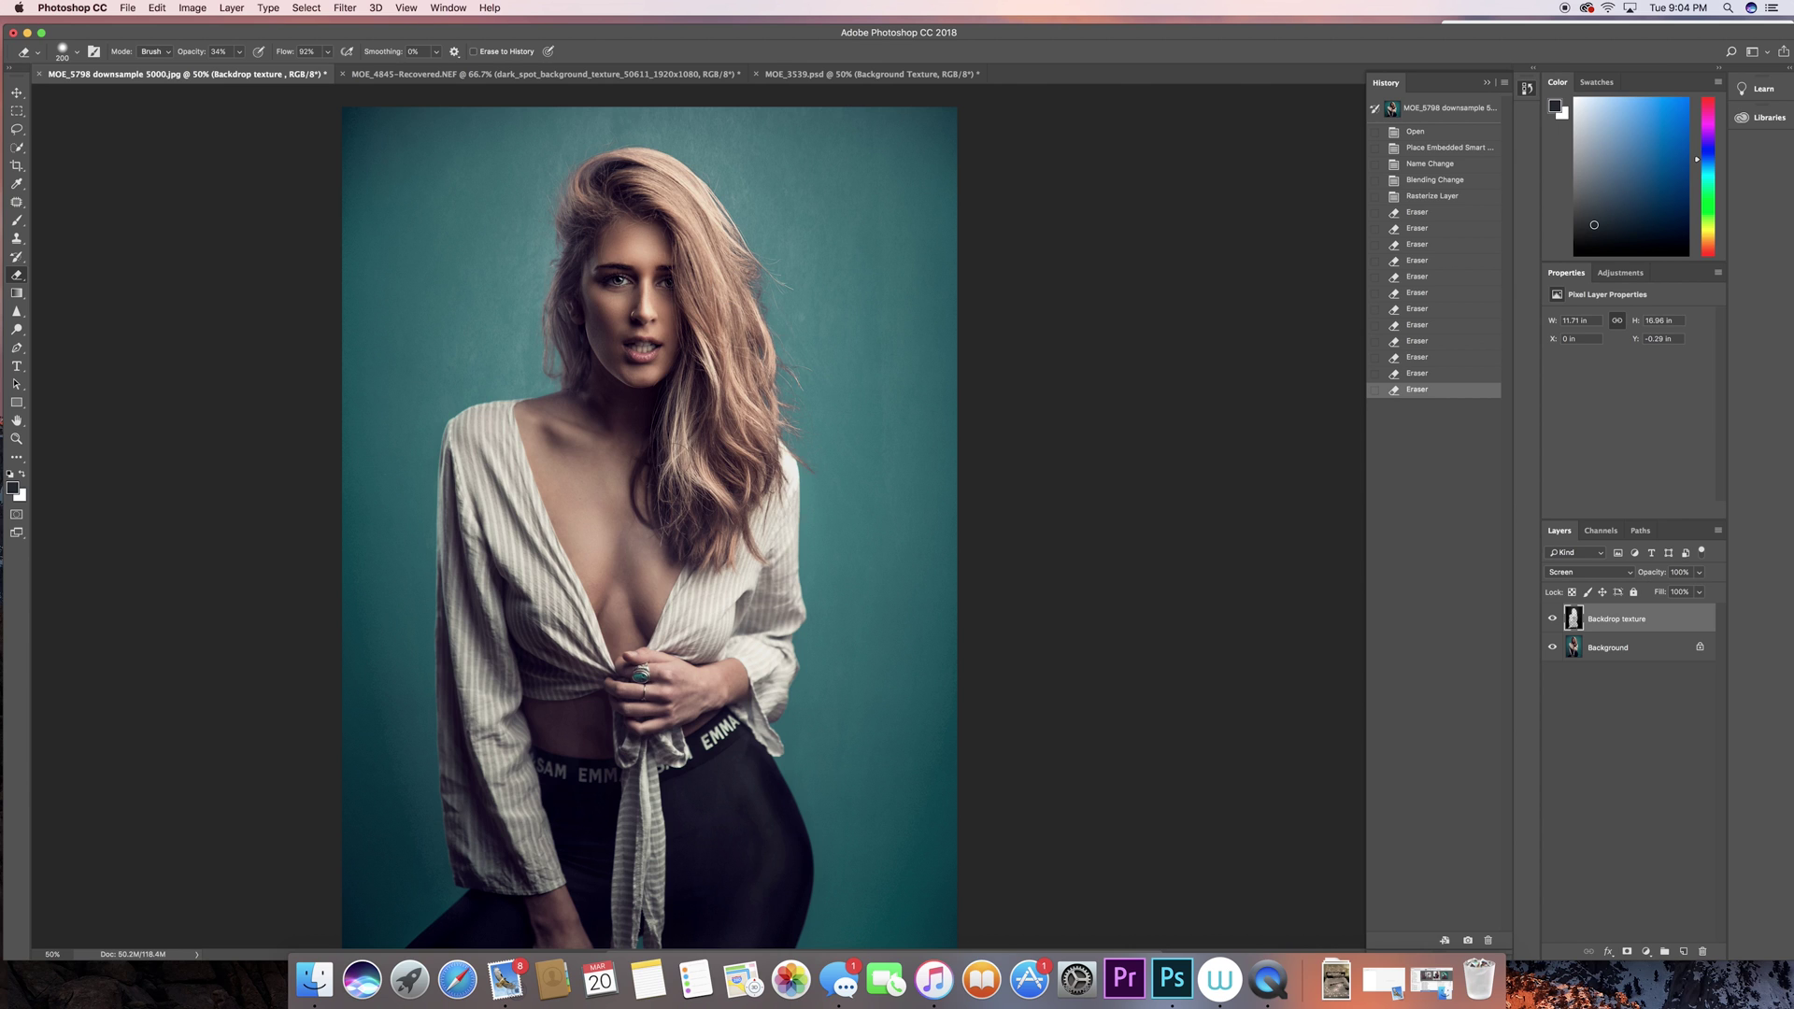
{"action": "left_click", "coordinate": [767, 479]}
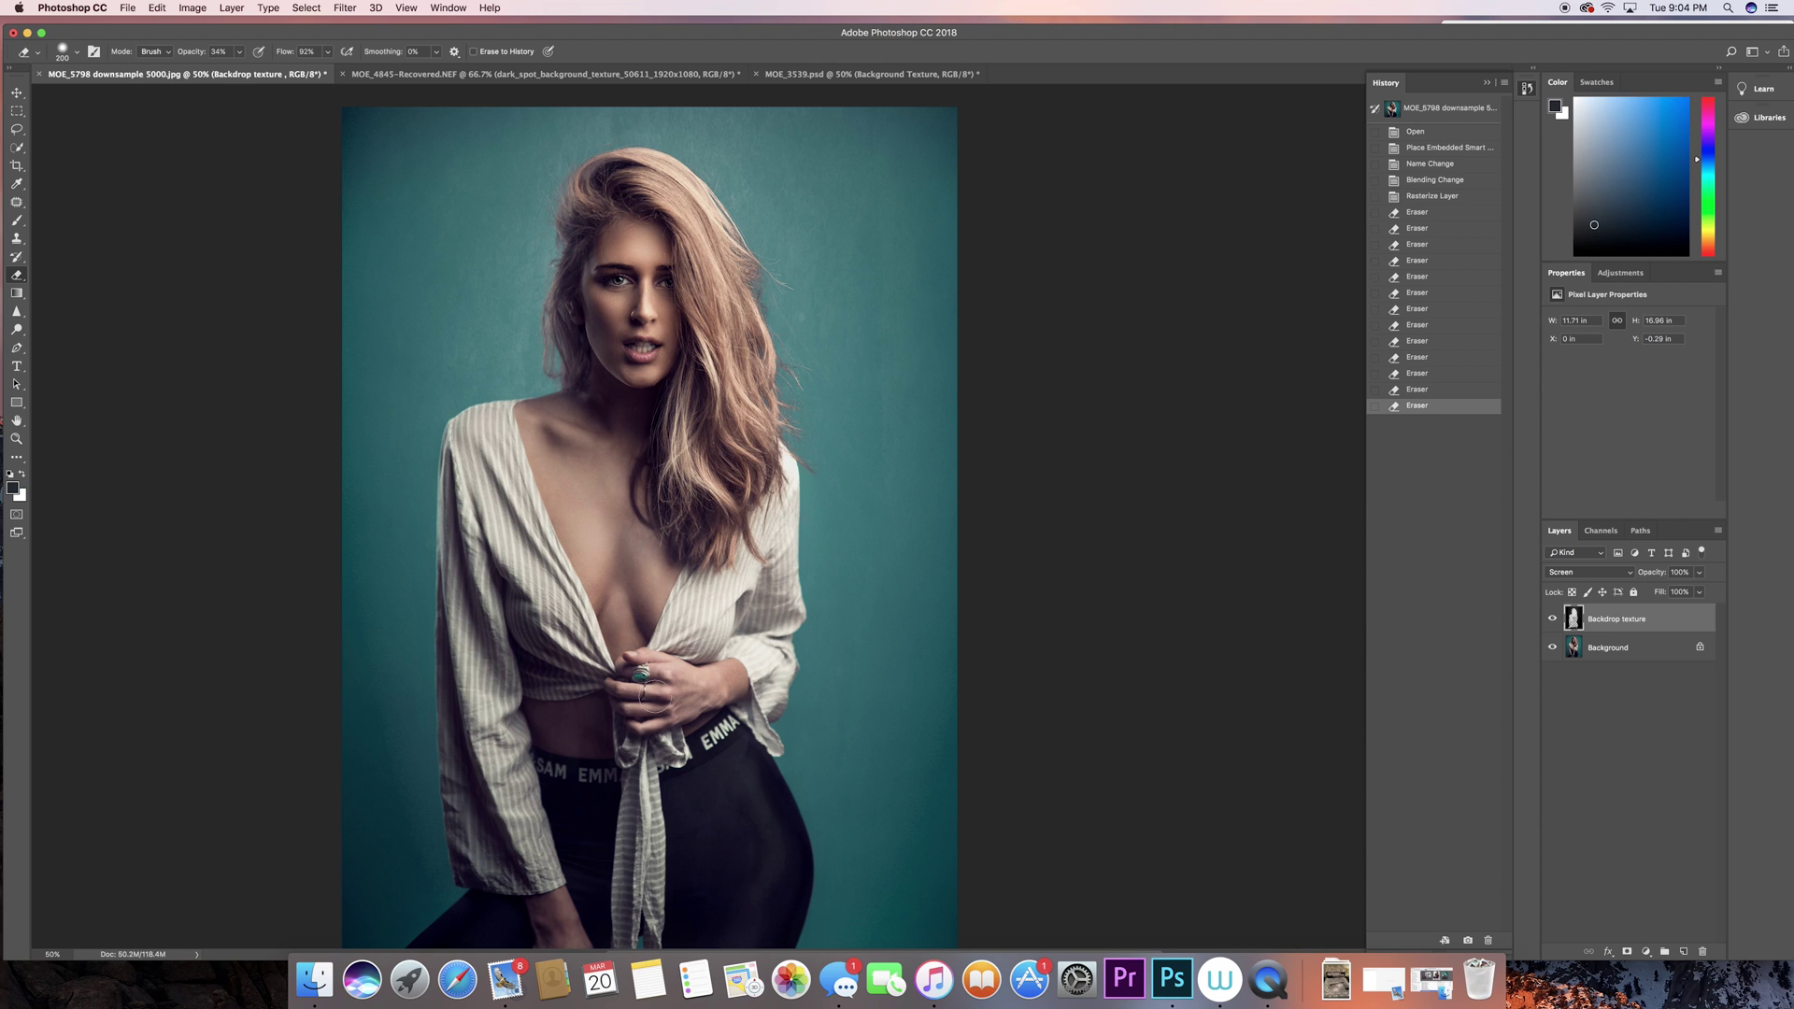
{"action": "left_click", "coordinate": [547, 628]}
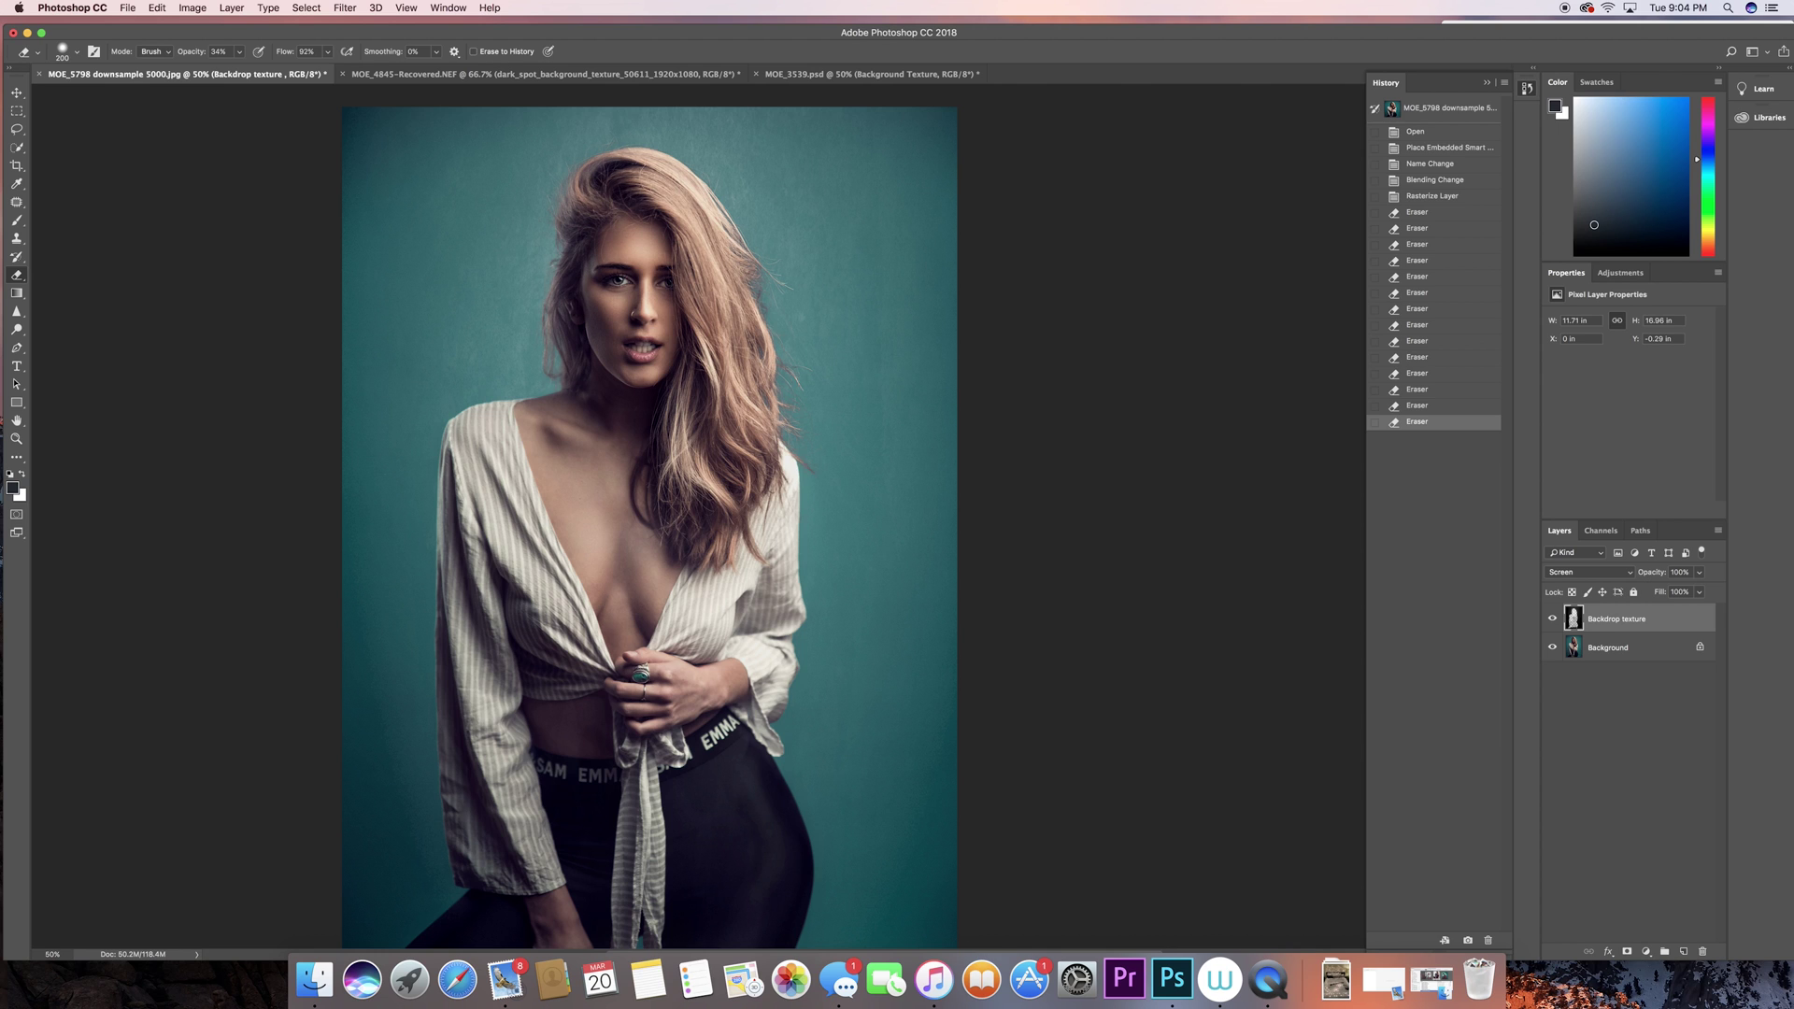
{"action": "left_click_drag", "start_coordinate": [654, 199], "coordinate": [729, 224]}
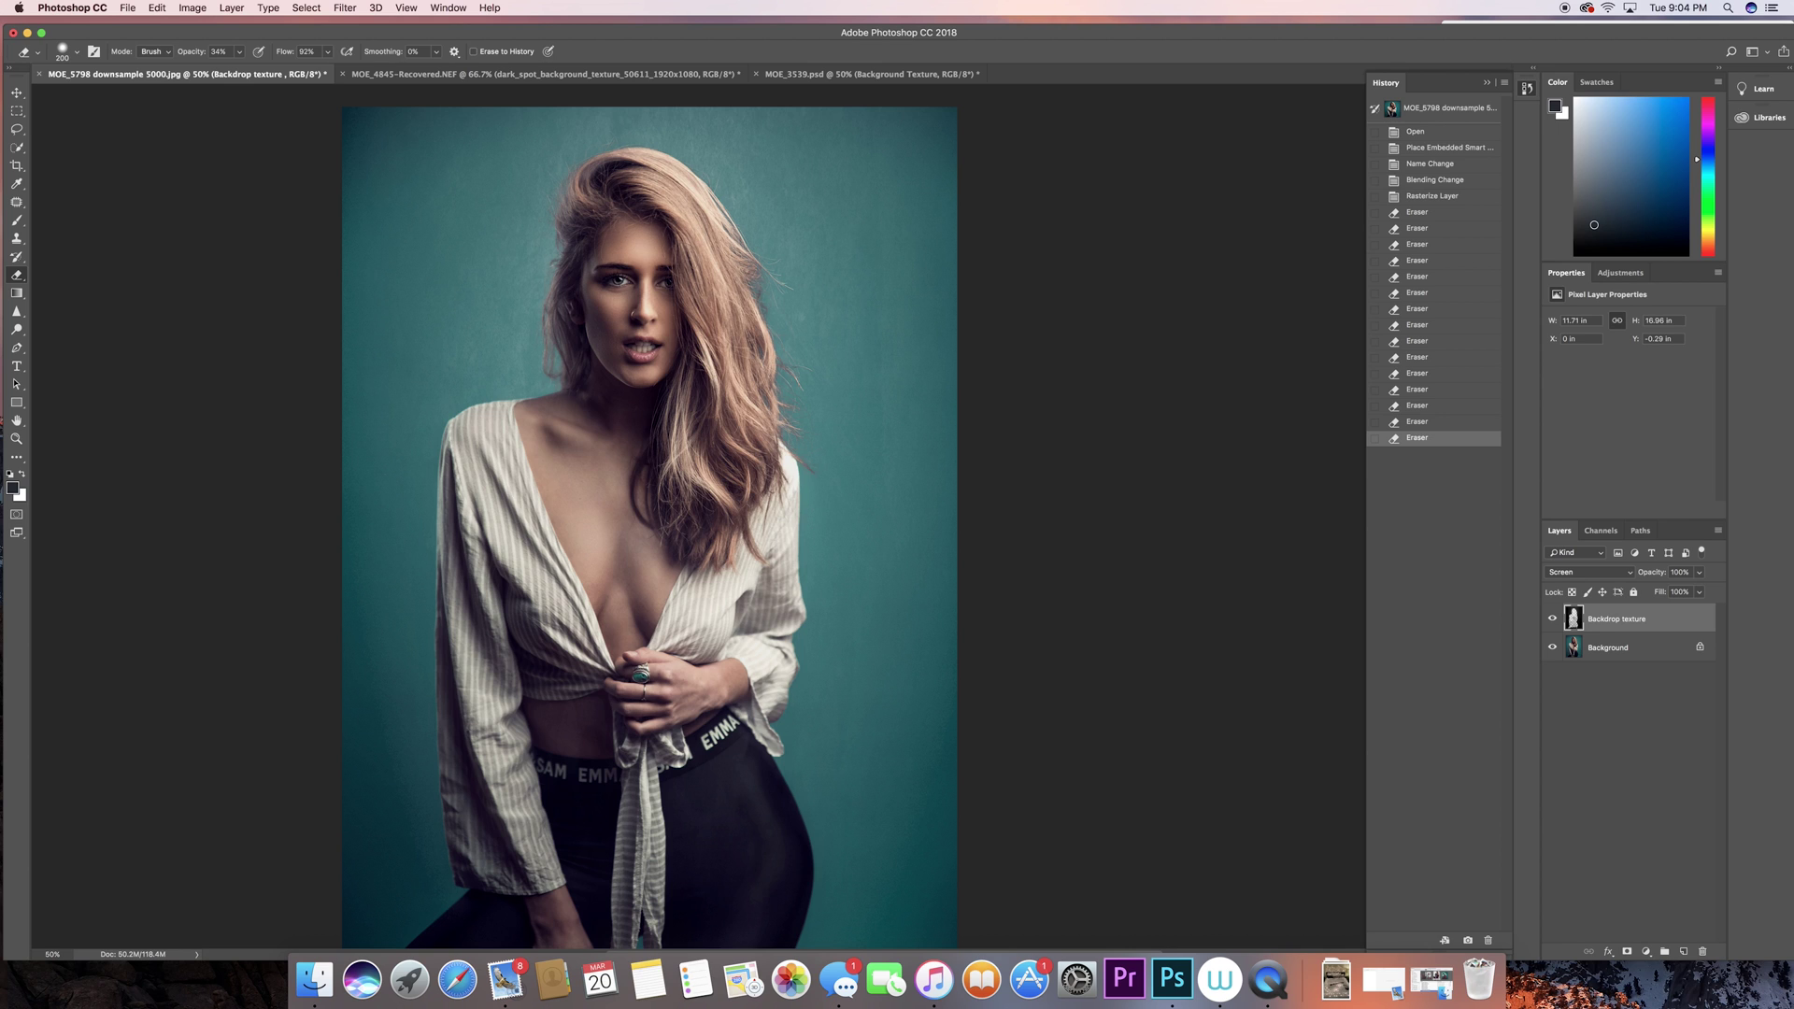
{"action": "left_click", "coordinate": [678, 295]}
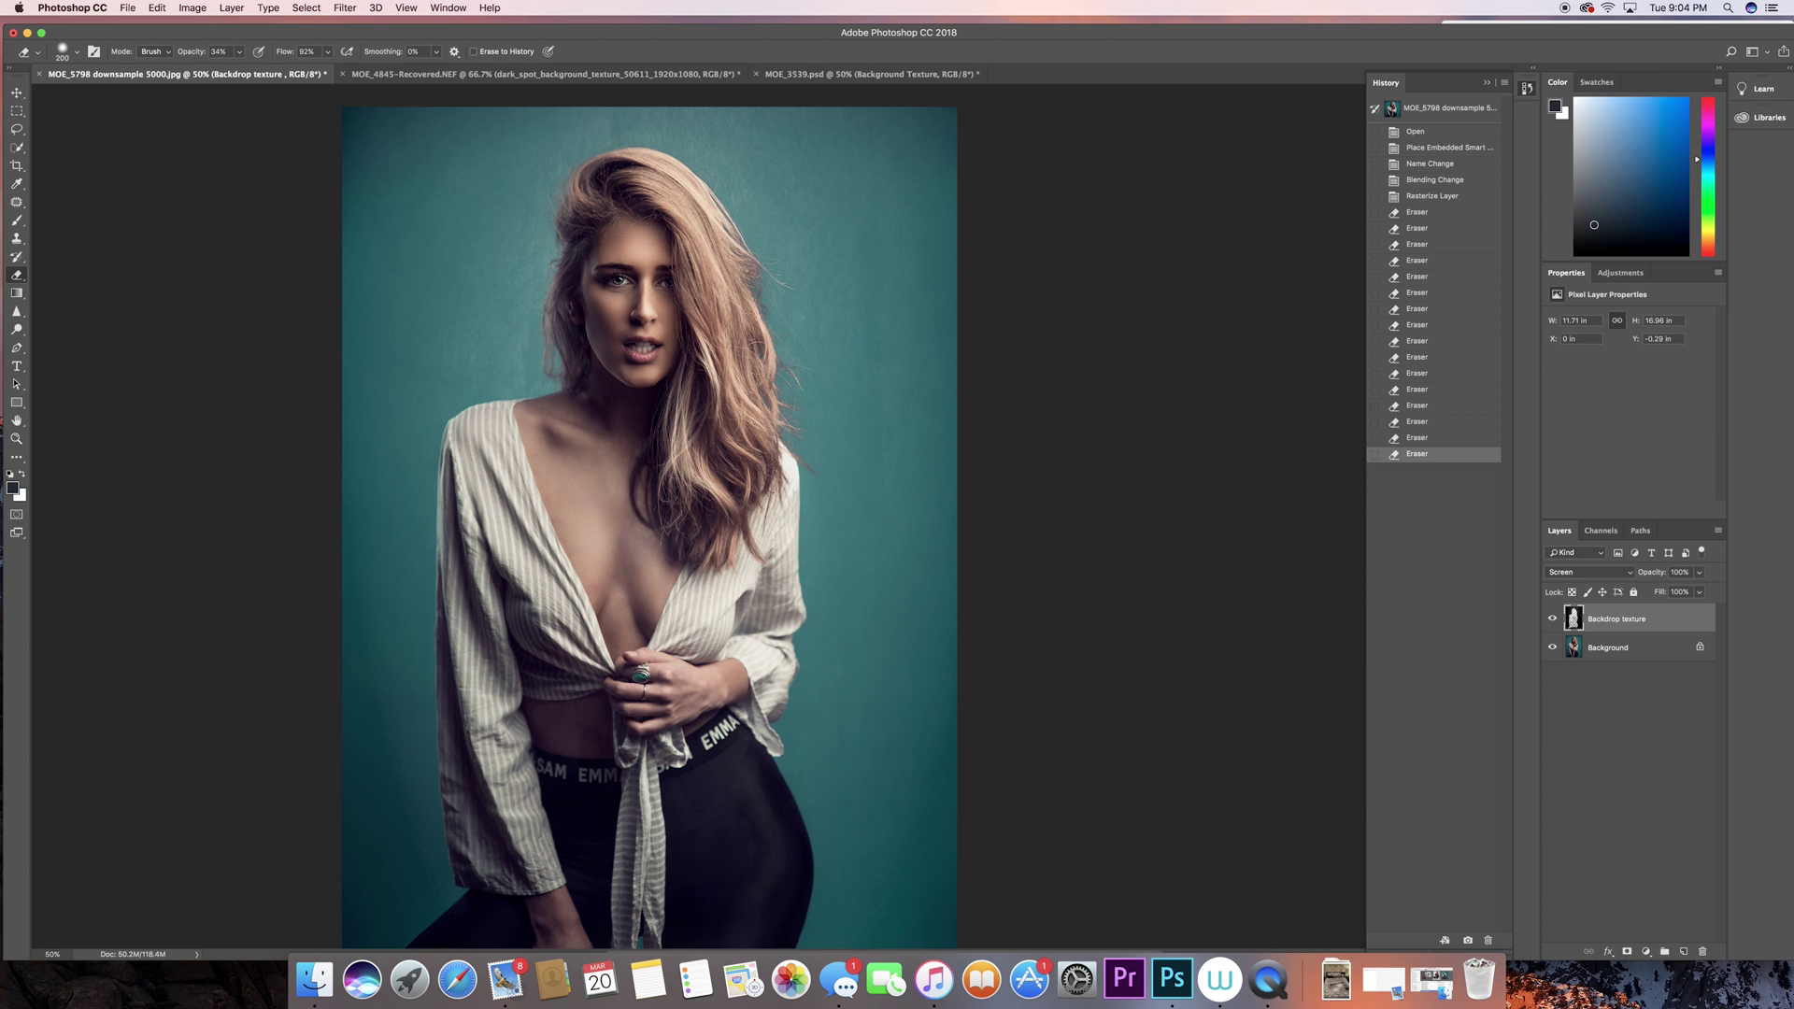
Erase another texture patch, raise eraser opacity to about 44%, then toggle the Backdrop texture to compare, leaving it shown.
{"action": "left_click_drag", "start_coordinate": [767, 469], "coordinate": [636, 362]}
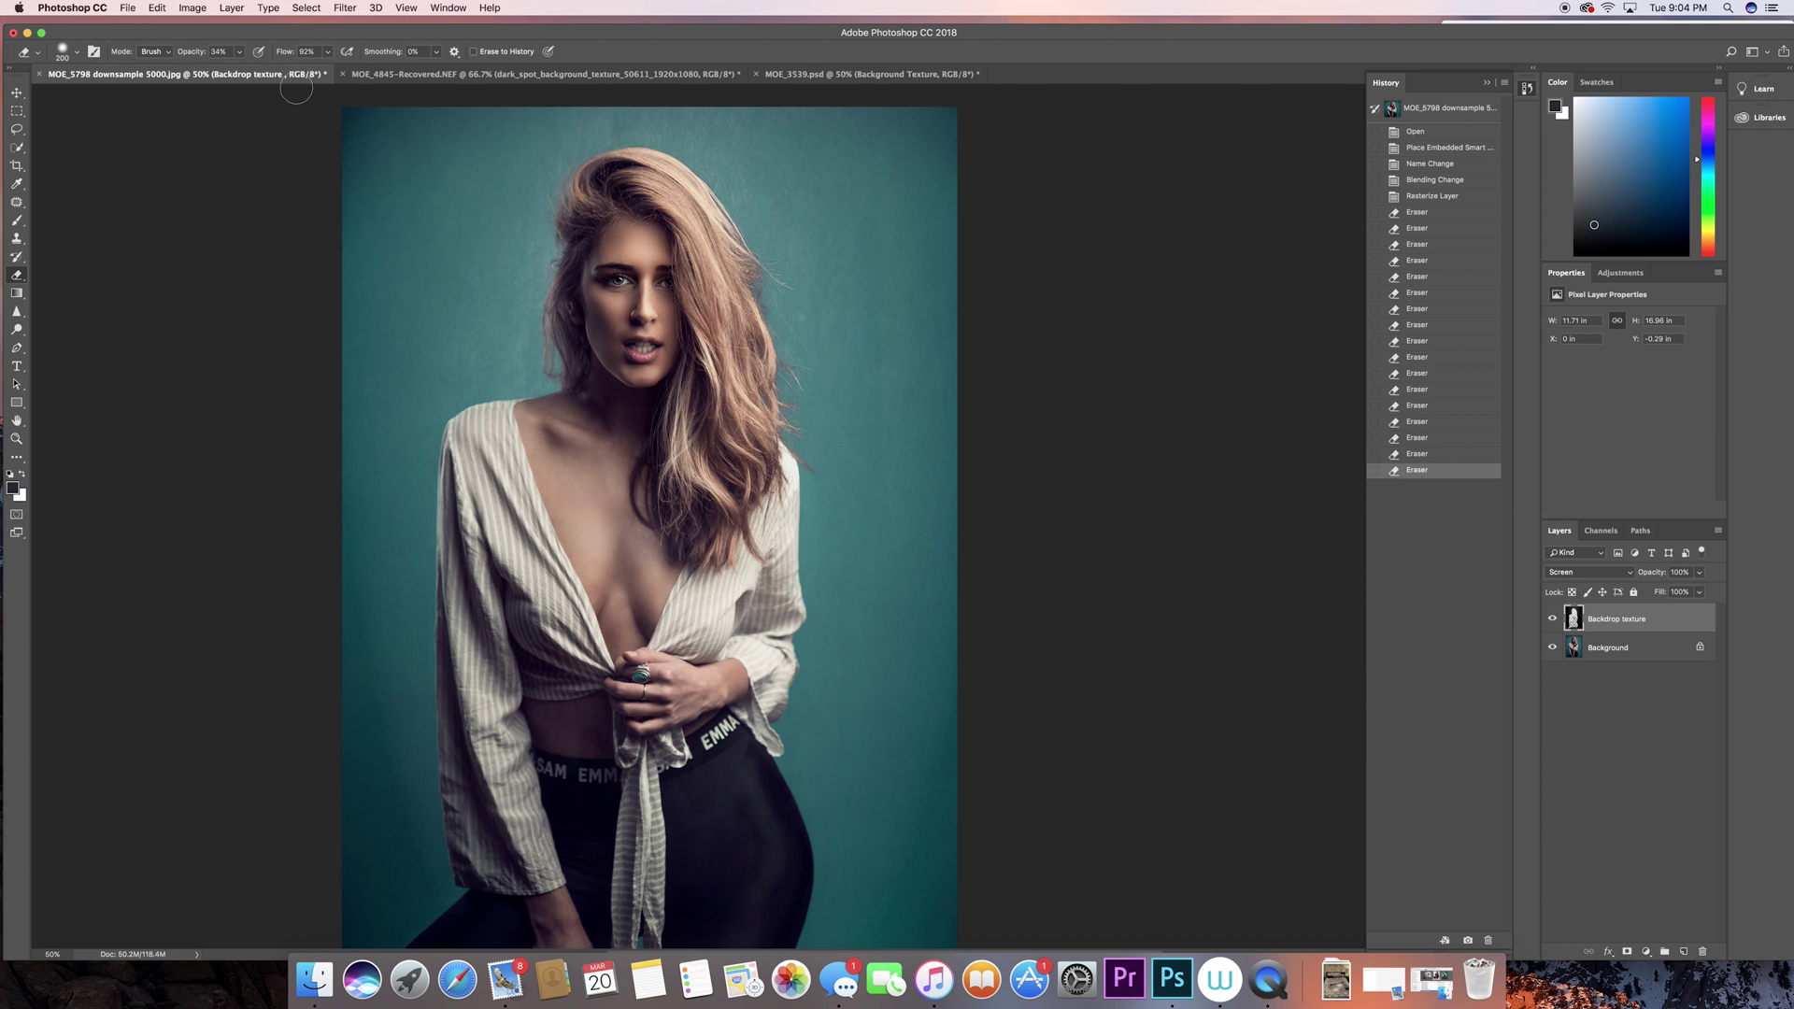
{"action": "left_click_drag", "start_coordinate": [196, 54], "coordinate": [224, 54]}
{"action": "left_click", "coordinate": [1553, 621]}
{"action": "left_click", "coordinate": [1552, 621]}
{"action": "left_click", "coordinate": [1553, 622]}
{"action": "left_click", "coordinate": [1552, 621]}
{"action": "left_click", "coordinate": [1552, 621]}
{"action": "left_click", "coordinate": [1553, 621]}
{"action": "left_click", "coordinate": [1553, 621]}
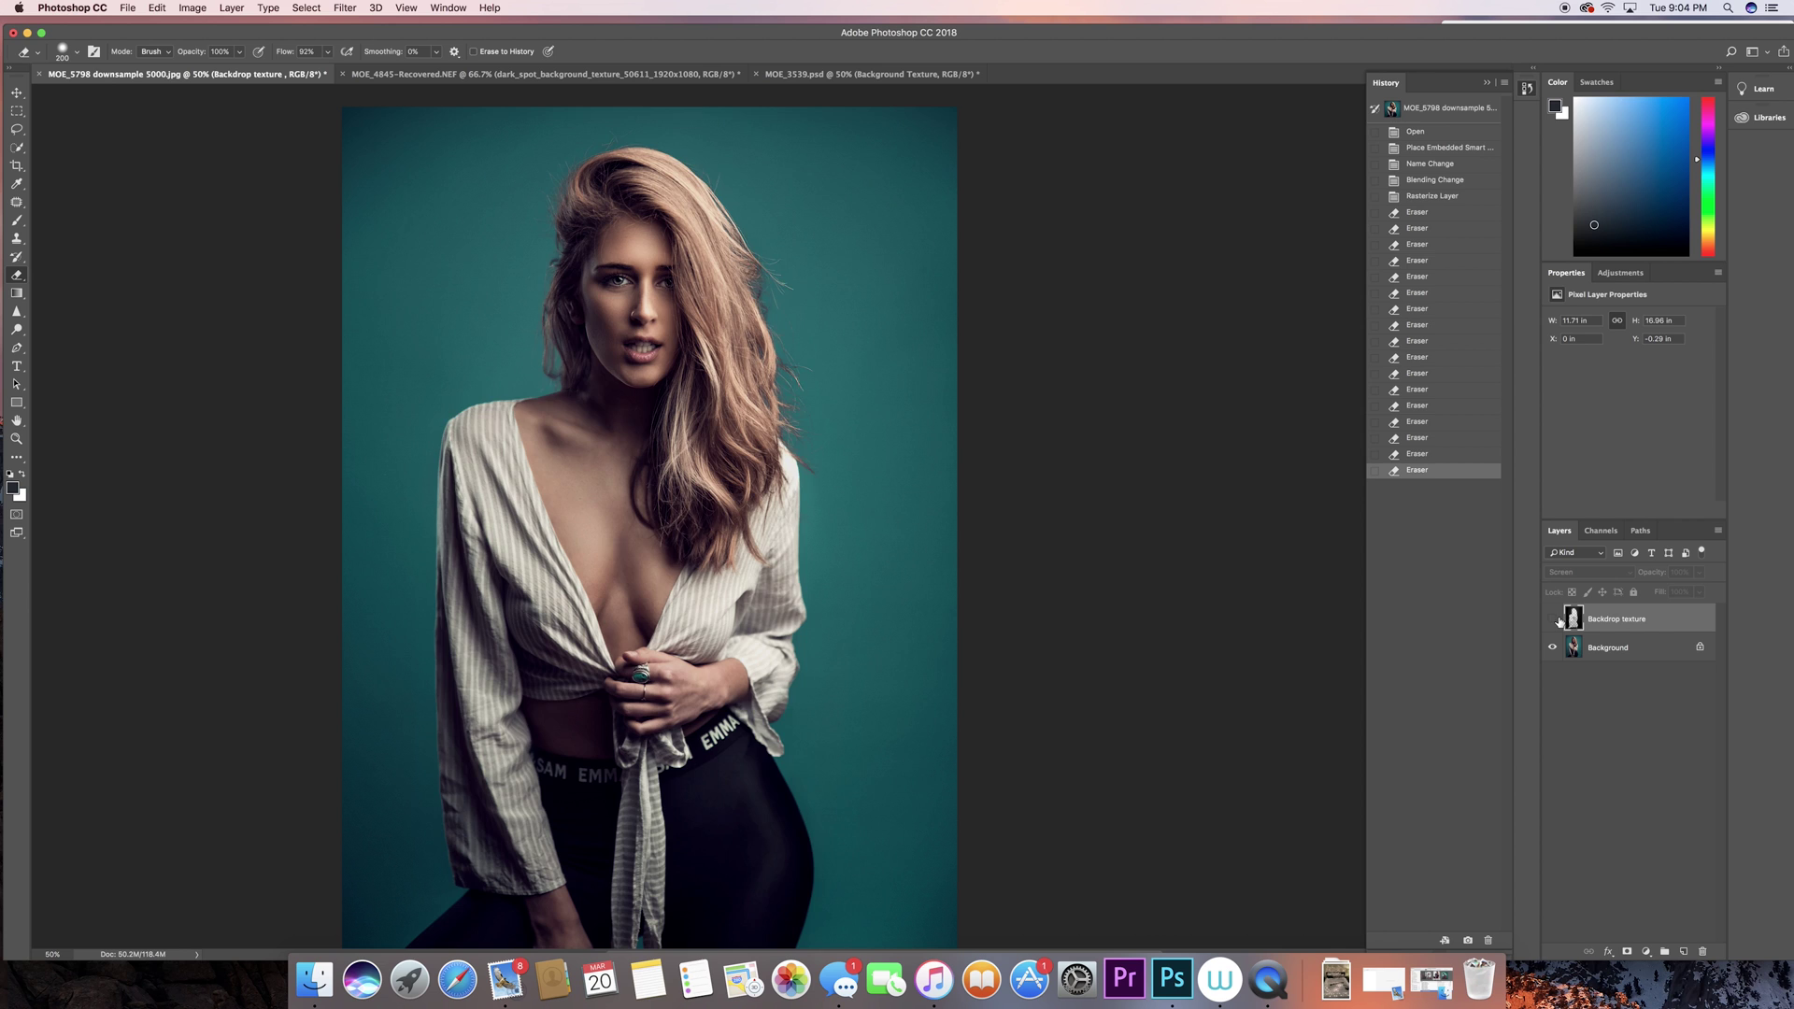
{"action": "left_click", "coordinate": [1553, 621]}
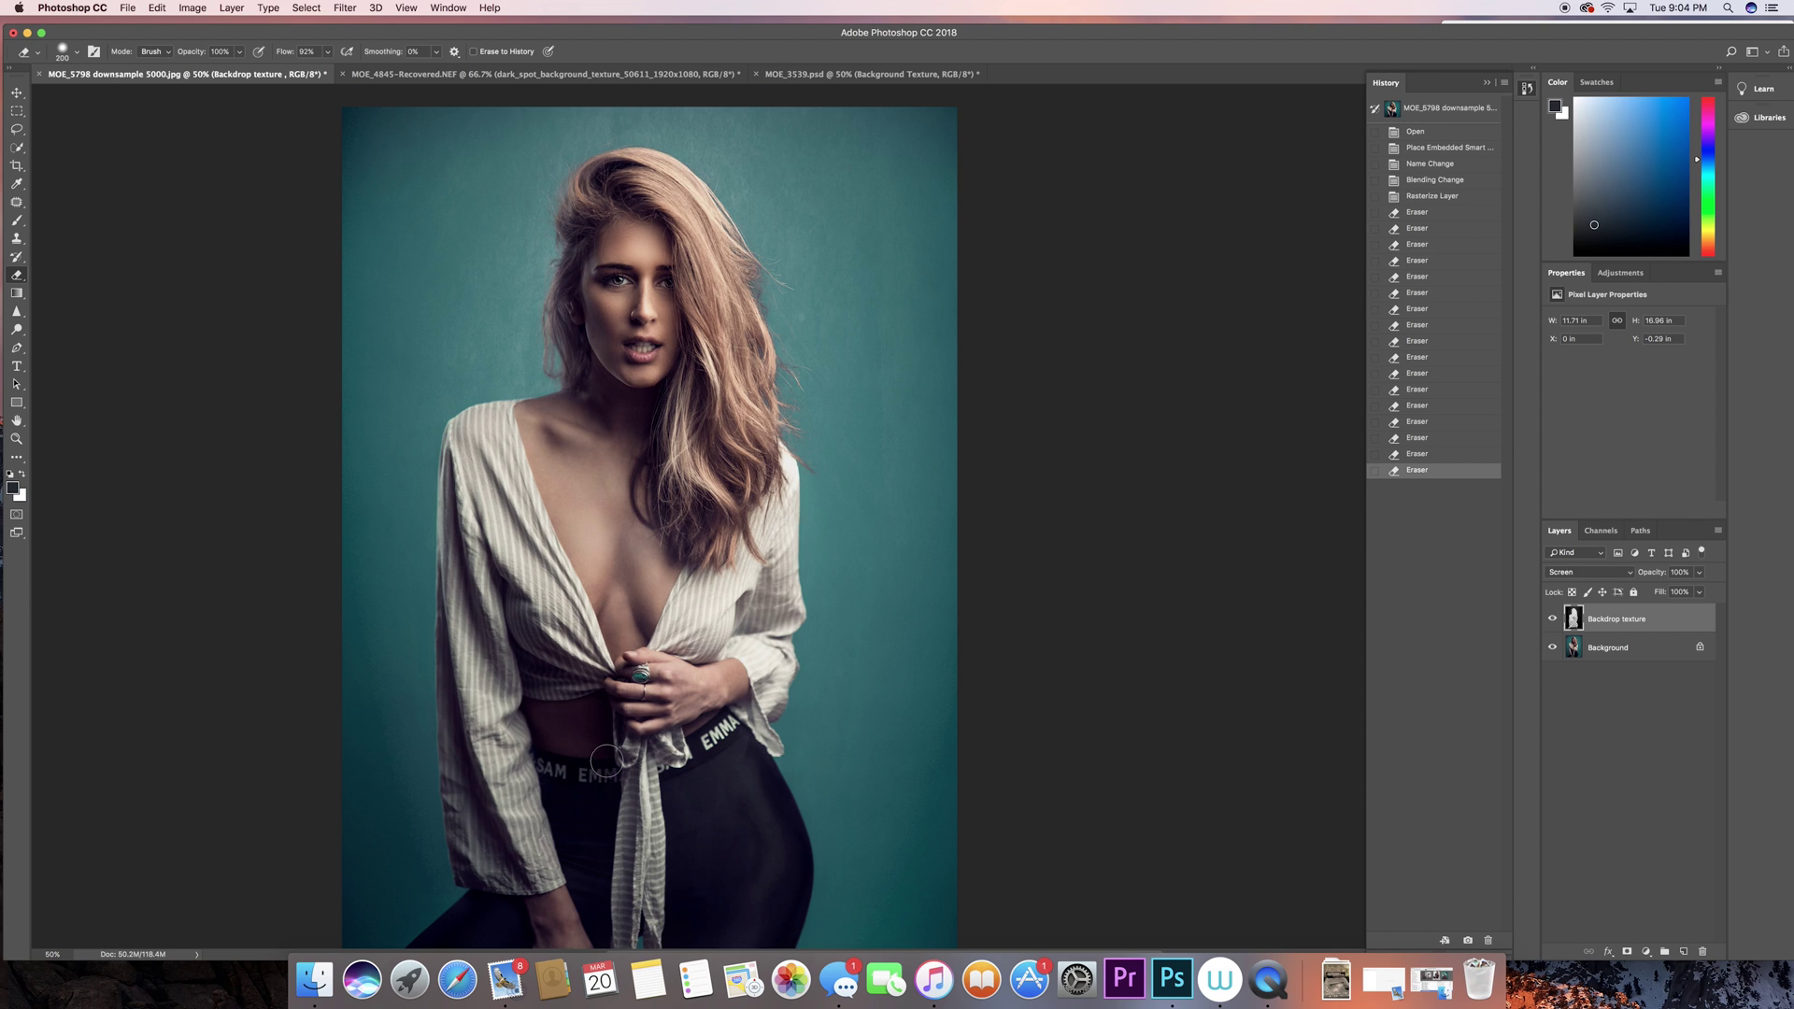
Erase texture over the waistband and a nearby stretch, set eraser flow to 100%, and shrink the brush to 500.
{"action": "mouse_move", "coordinate": [661, 785]}
{"action": "left_mouse_down"}
{"action": "mouse_move", "coordinate": [674, 820]}
{"action": "mouse_move", "coordinate": [699, 748]}
{"action": "mouse_move", "coordinate": [740, 847]}
{"action": "left_mouse_up"}
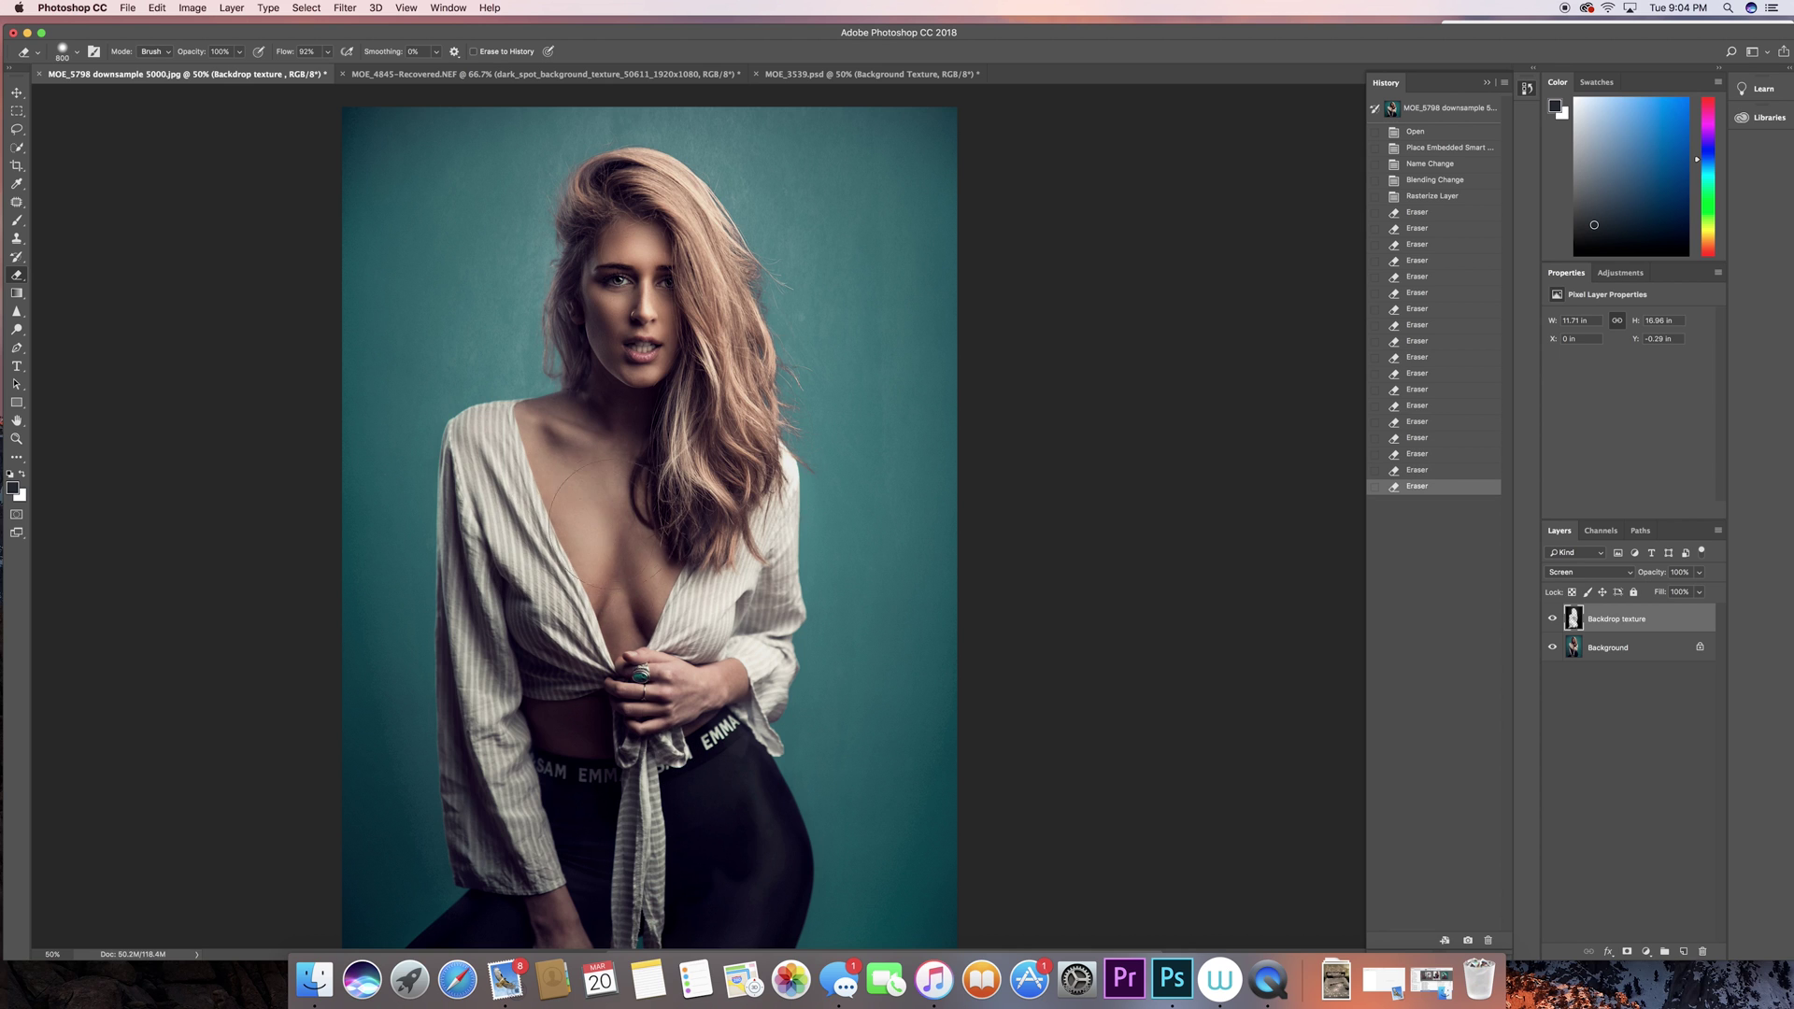
{"action": "mouse_move", "coordinate": [654, 524]}
{"action": "left_mouse_down"}
{"action": "mouse_move", "coordinate": [715, 523]}
{"action": "mouse_move", "coordinate": [710, 538]}
{"action": "left_mouse_up"}
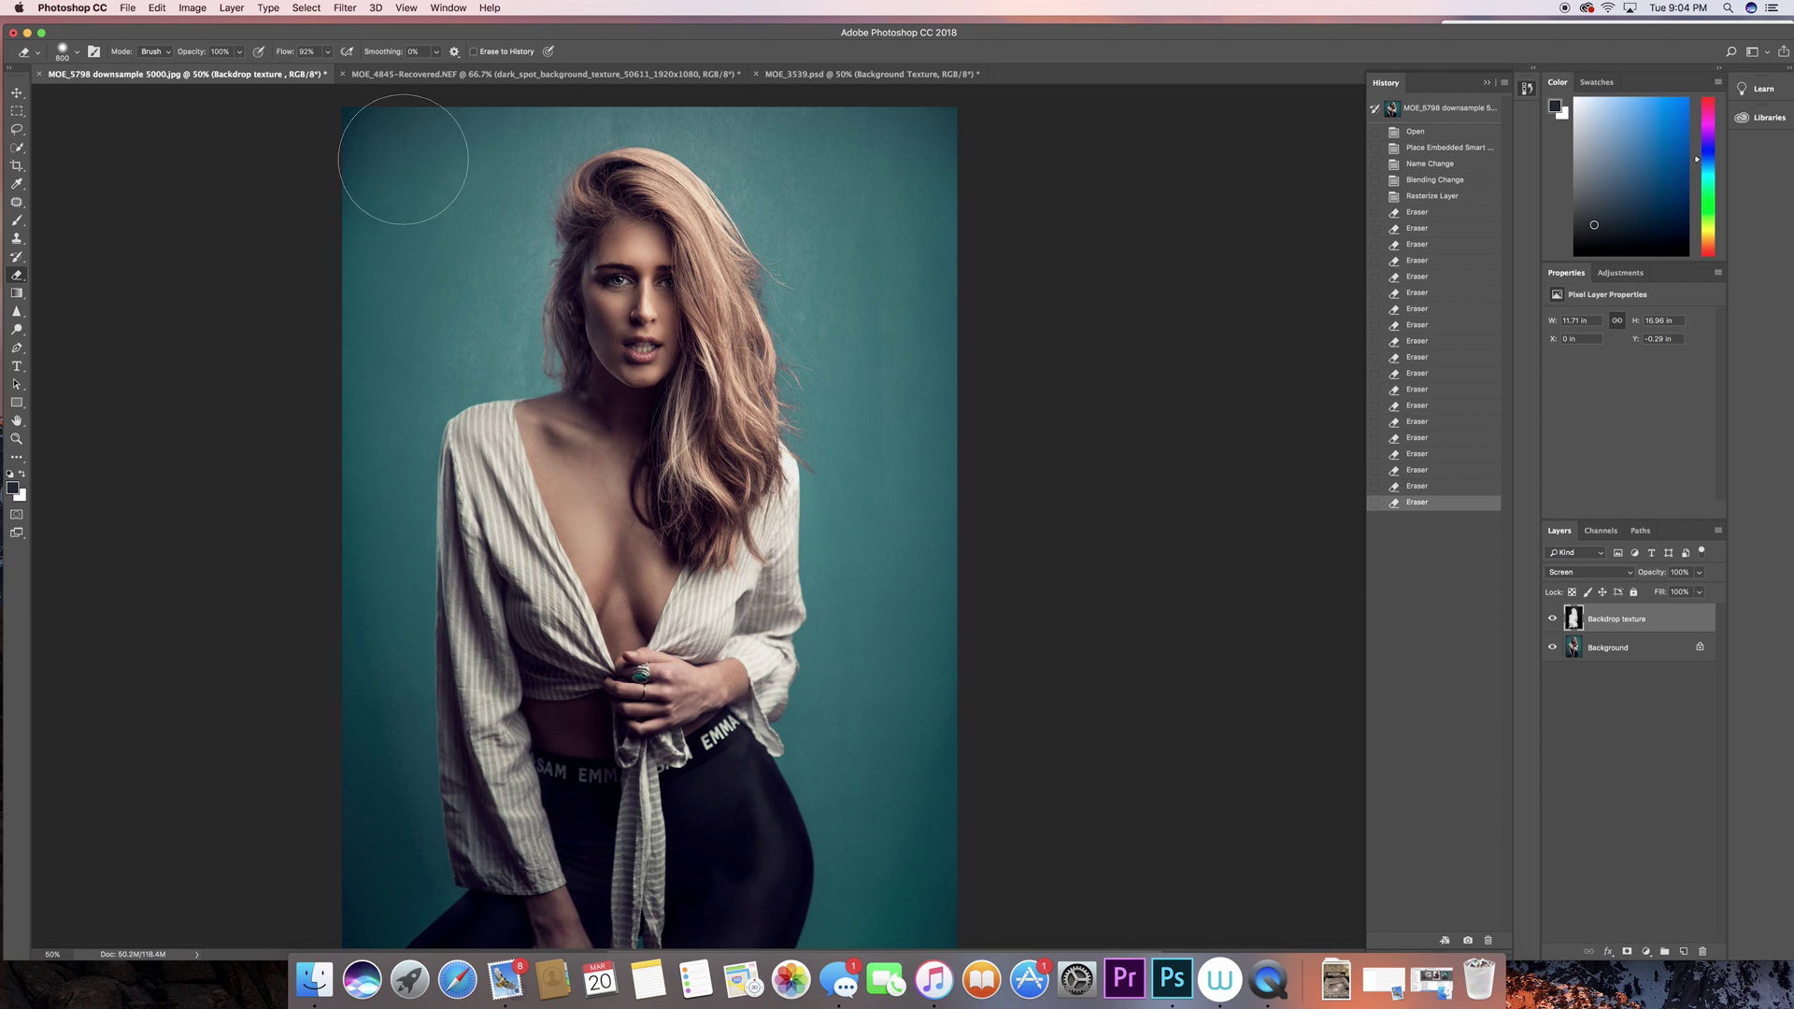
{"action": "left_click_drag", "start_coordinate": [290, 57], "coordinate": [313, 55]}
{"action": "key", "text": "bracketleft"}
{"action": "key", "text": "bracketleft"}
{"action": "key", "text": "bracketleft"}
{"action": "key", "text": "bracketleft"}
{"action": "key", "text": "bracketleft"}
{"action": "key", "text": "bracketleft"}
{"action": "key", "text": "bracketleft"}
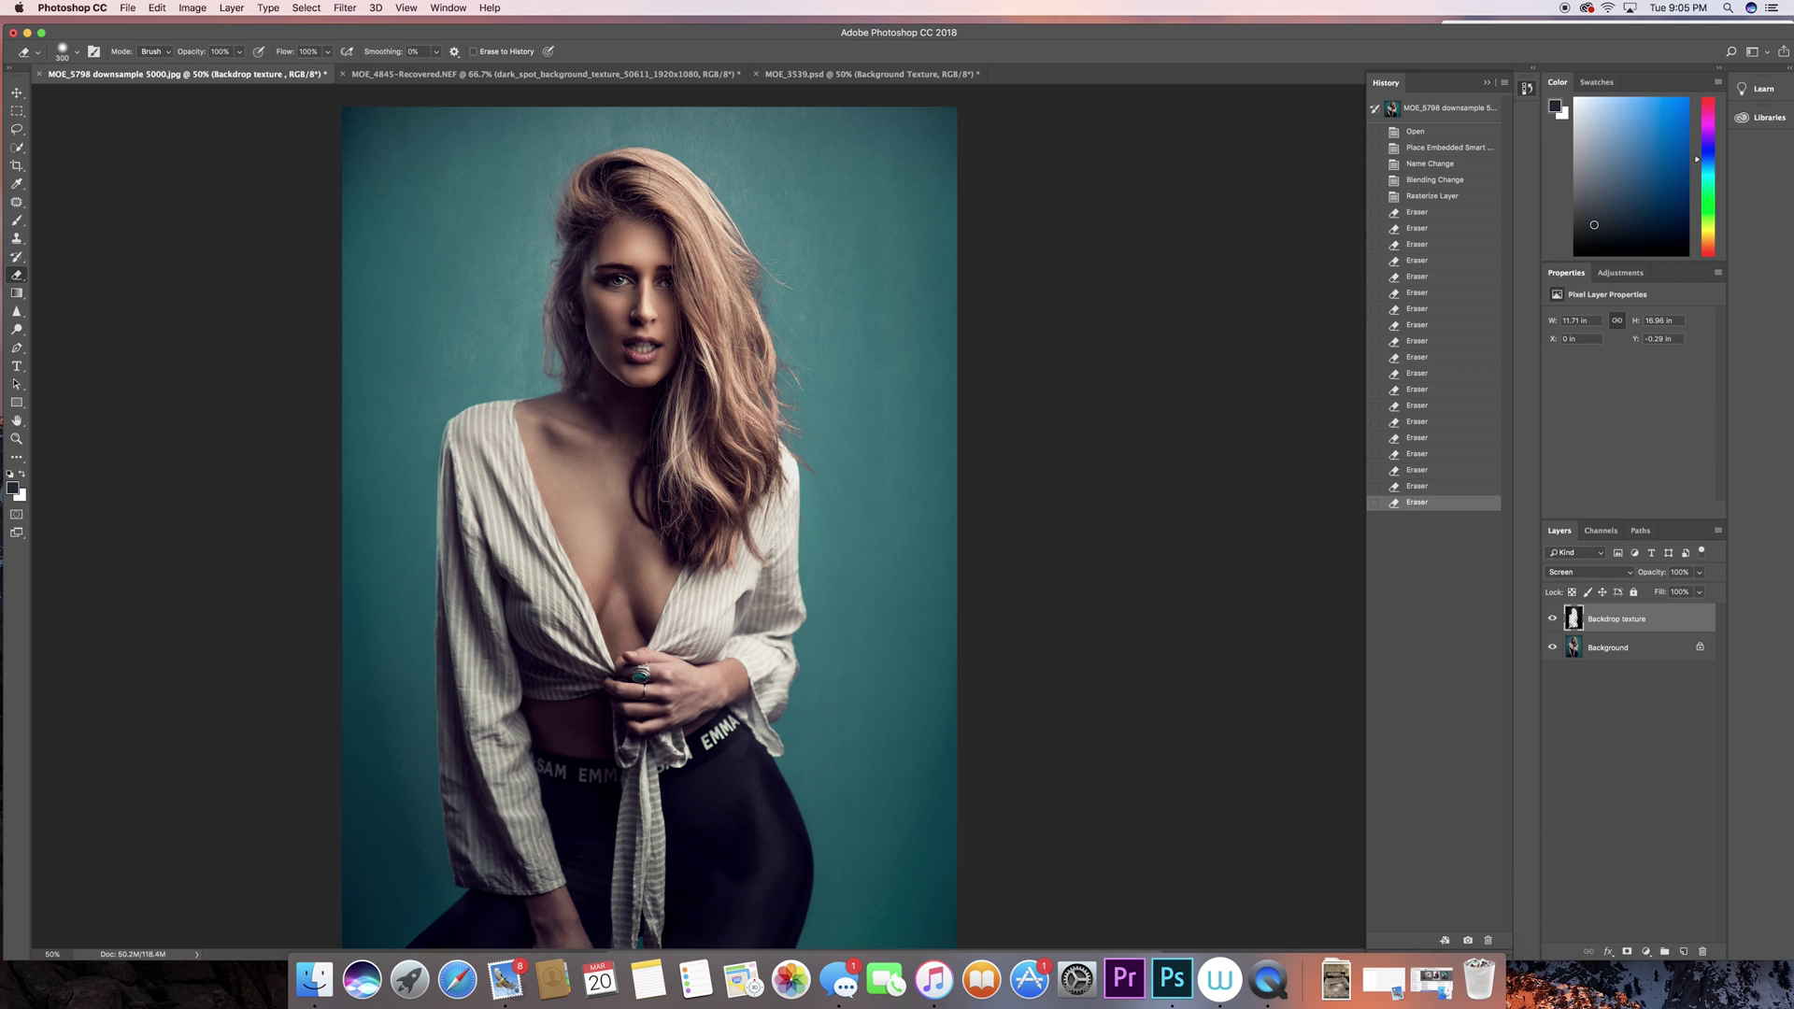
Erase texture over the hair, view the layer in Normal to erase the left arm, then return it to Screen.
{"action": "left_click_drag", "start_coordinate": [578, 270], "coordinate": [603, 383]}
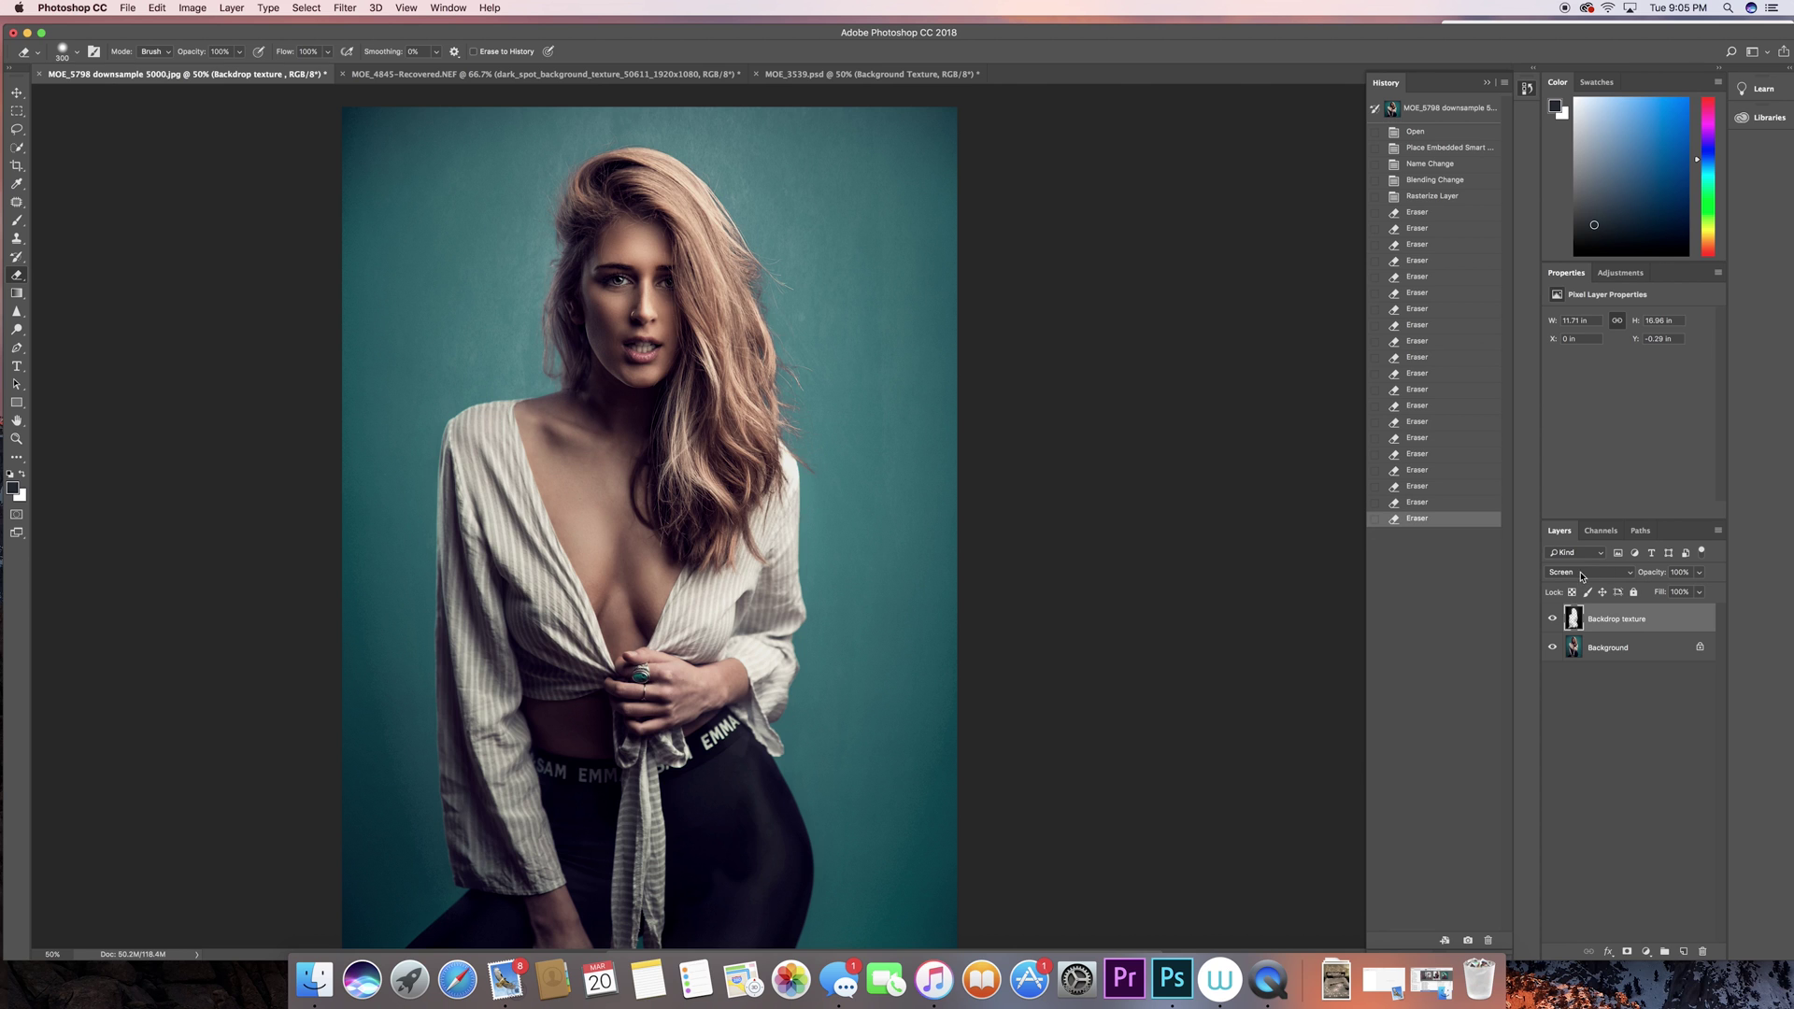
{"action": "left_click", "coordinate": [1582, 574]}
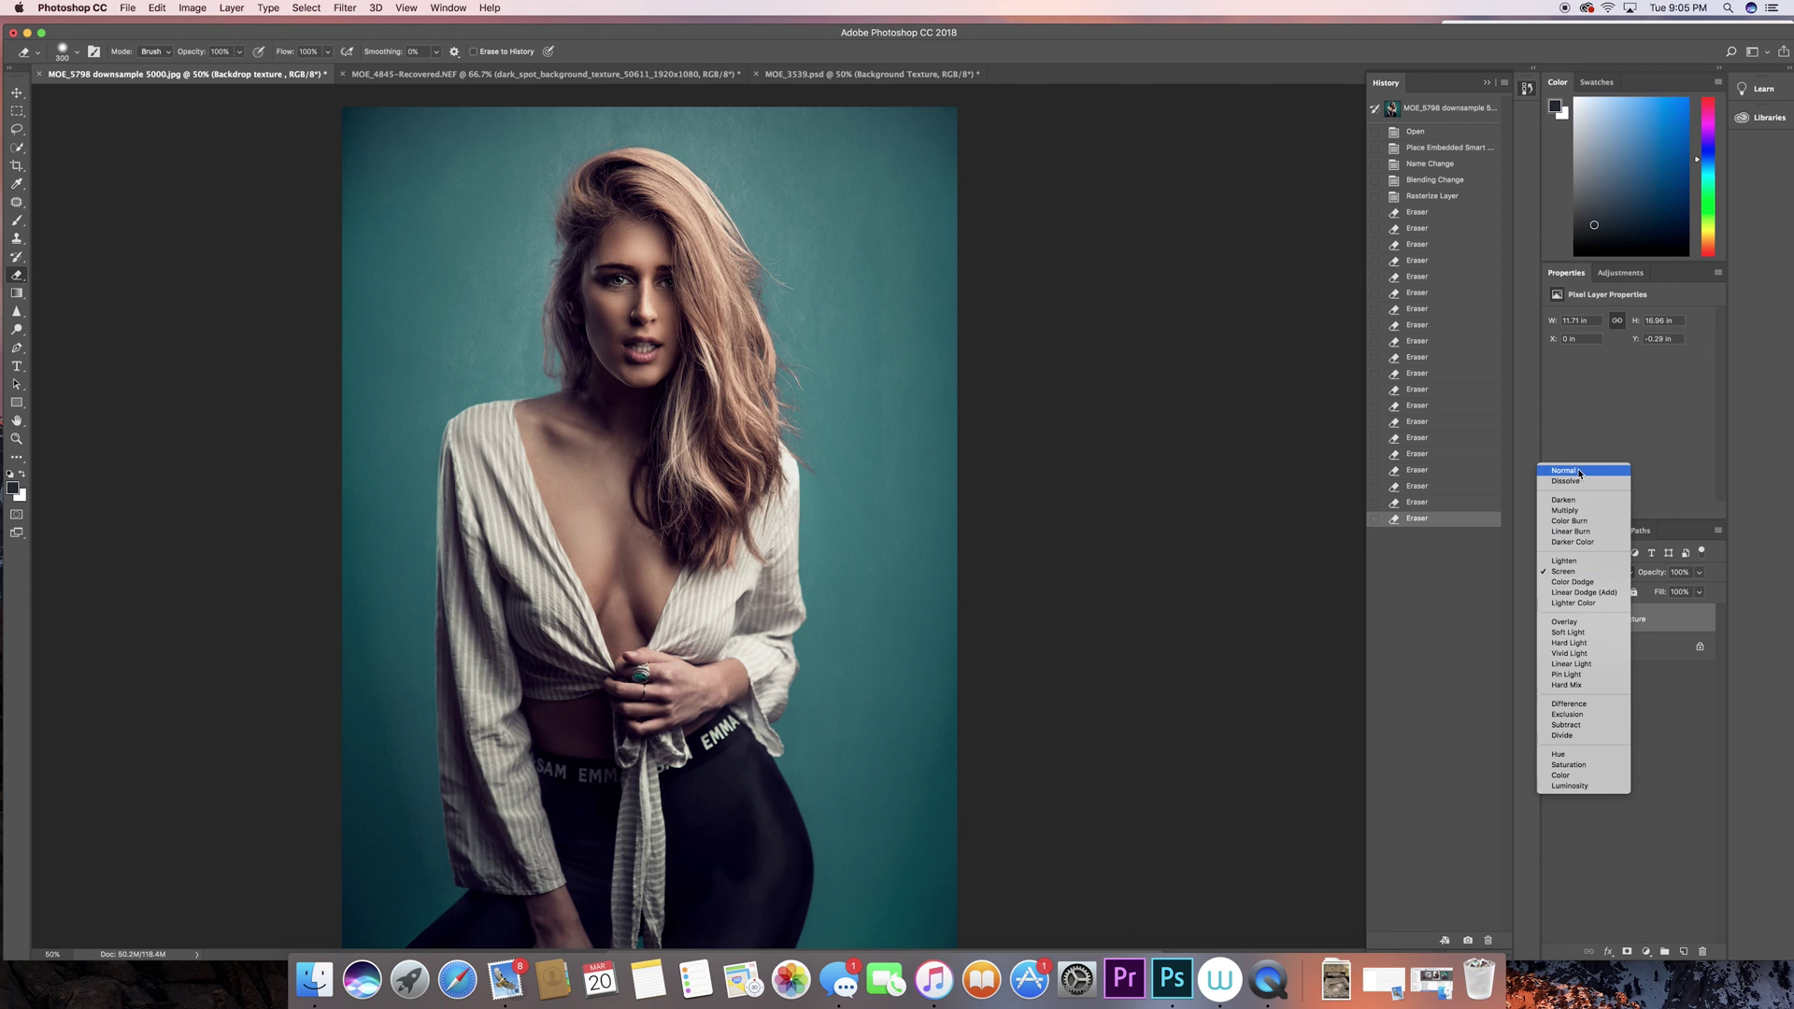
{"action": "left_click", "coordinate": [1572, 473]}
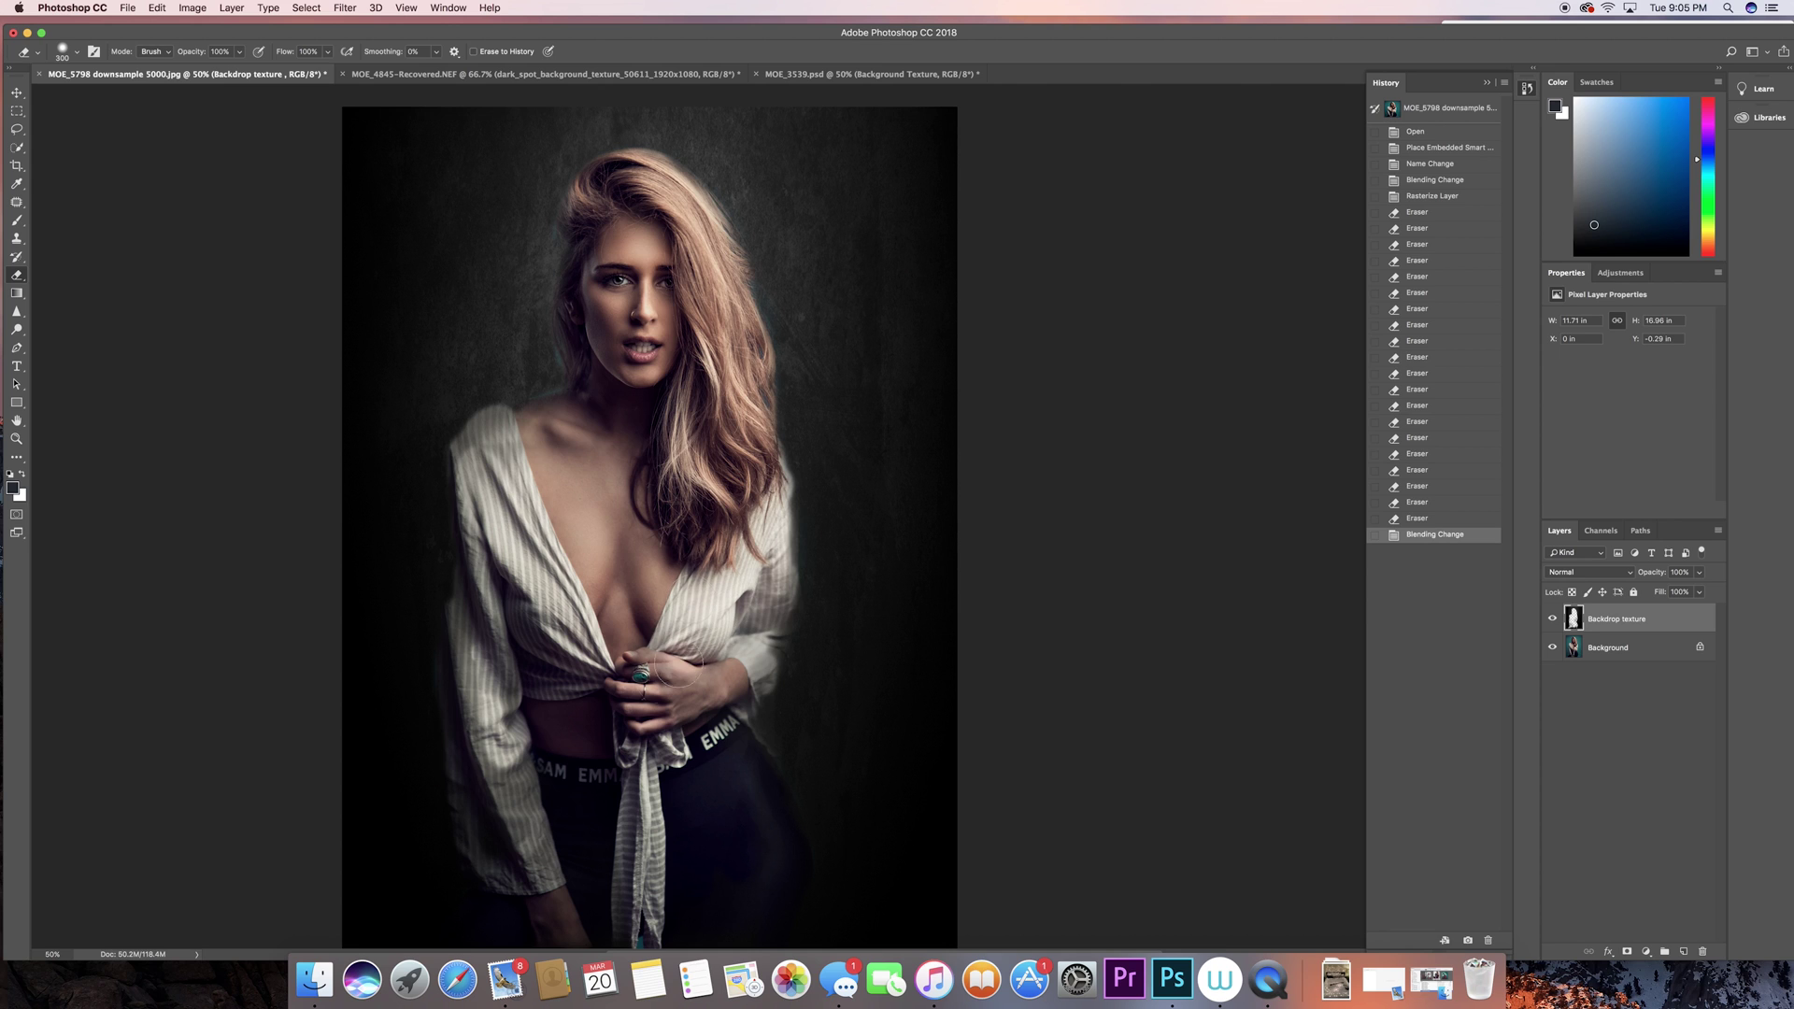
{"action": "left_click_drag", "start_coordinate": [636, 706], "coordinate": [482, 607]}
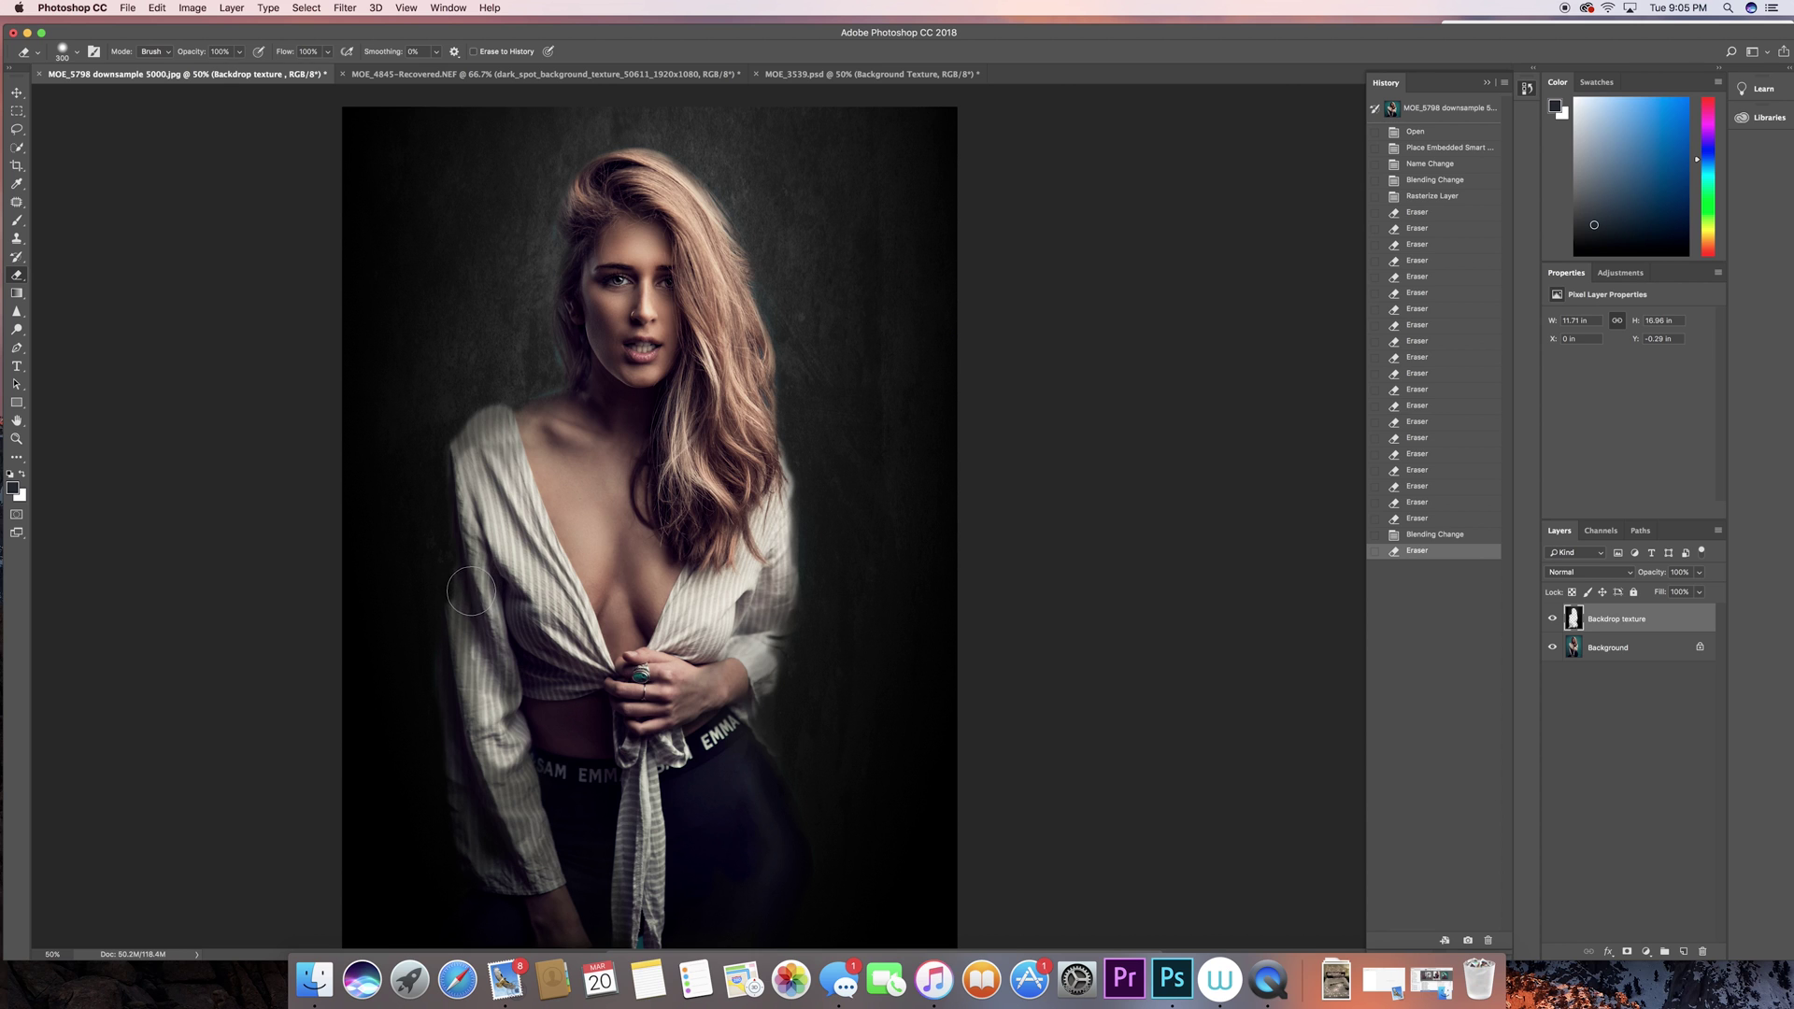
{"action": "left_click", "coordinate": [1586, 573]}
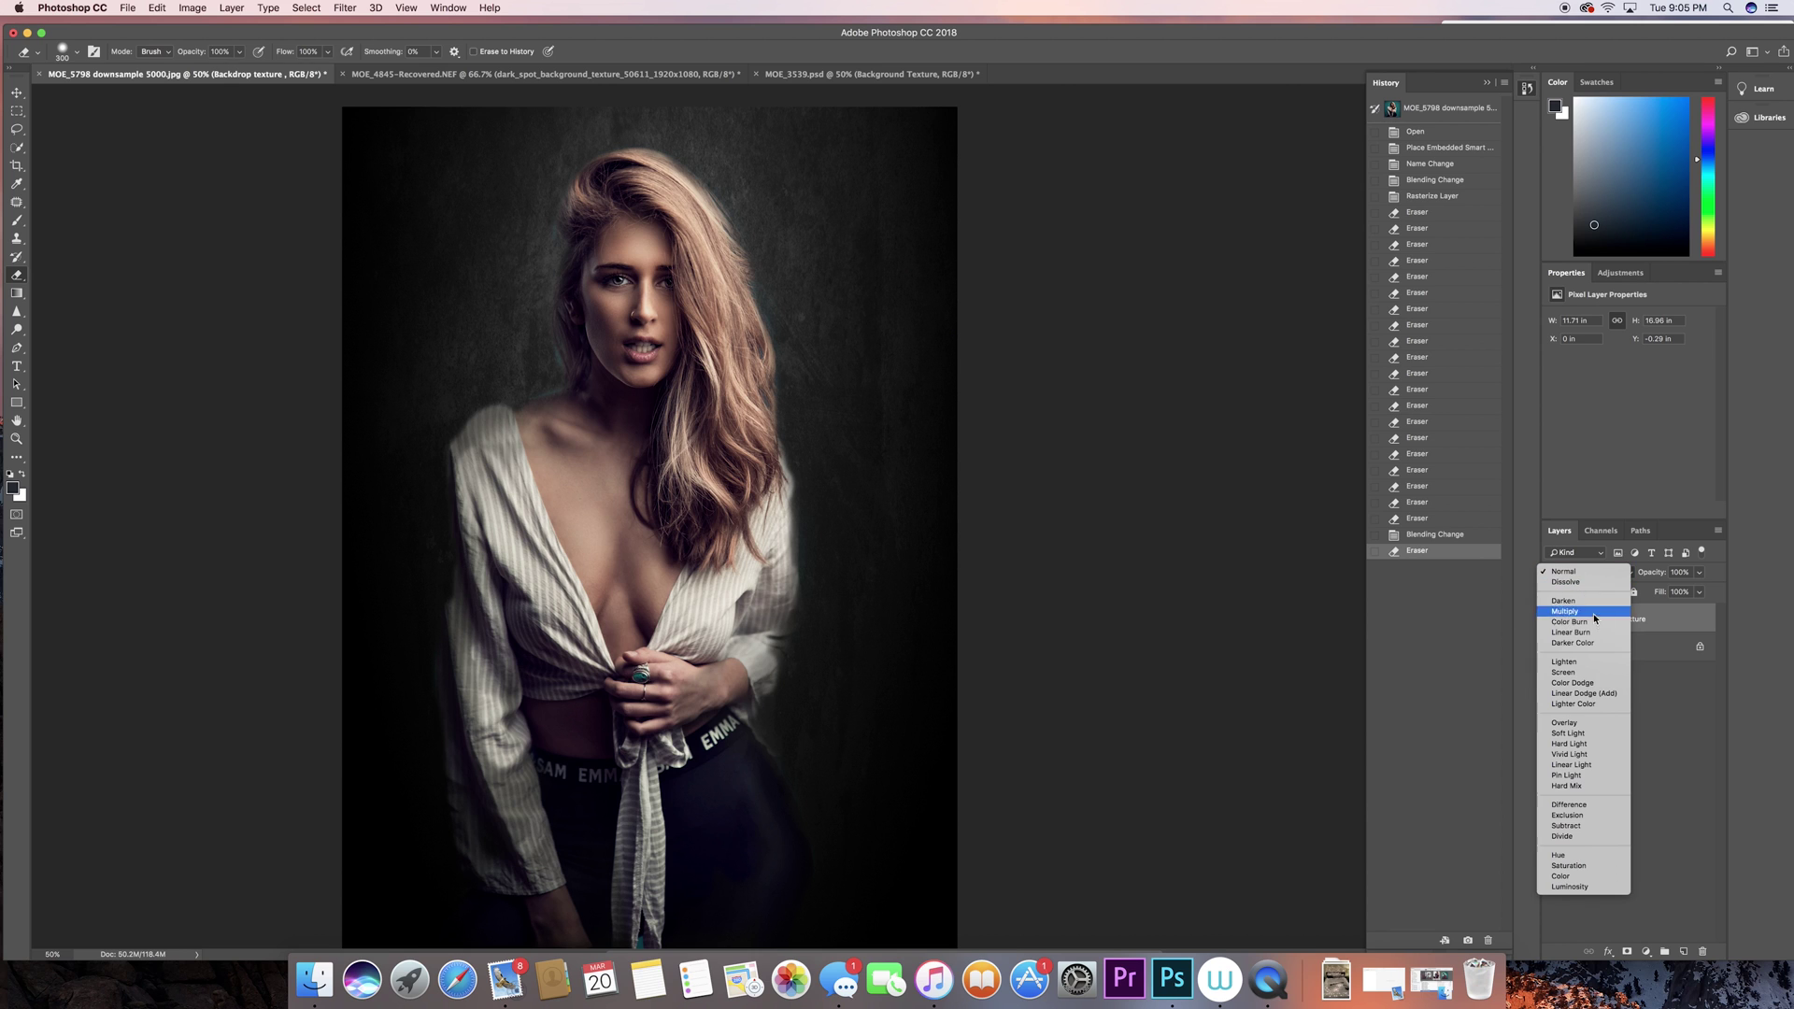
{"action": "left_click", "coordinate": [1567, 673]}
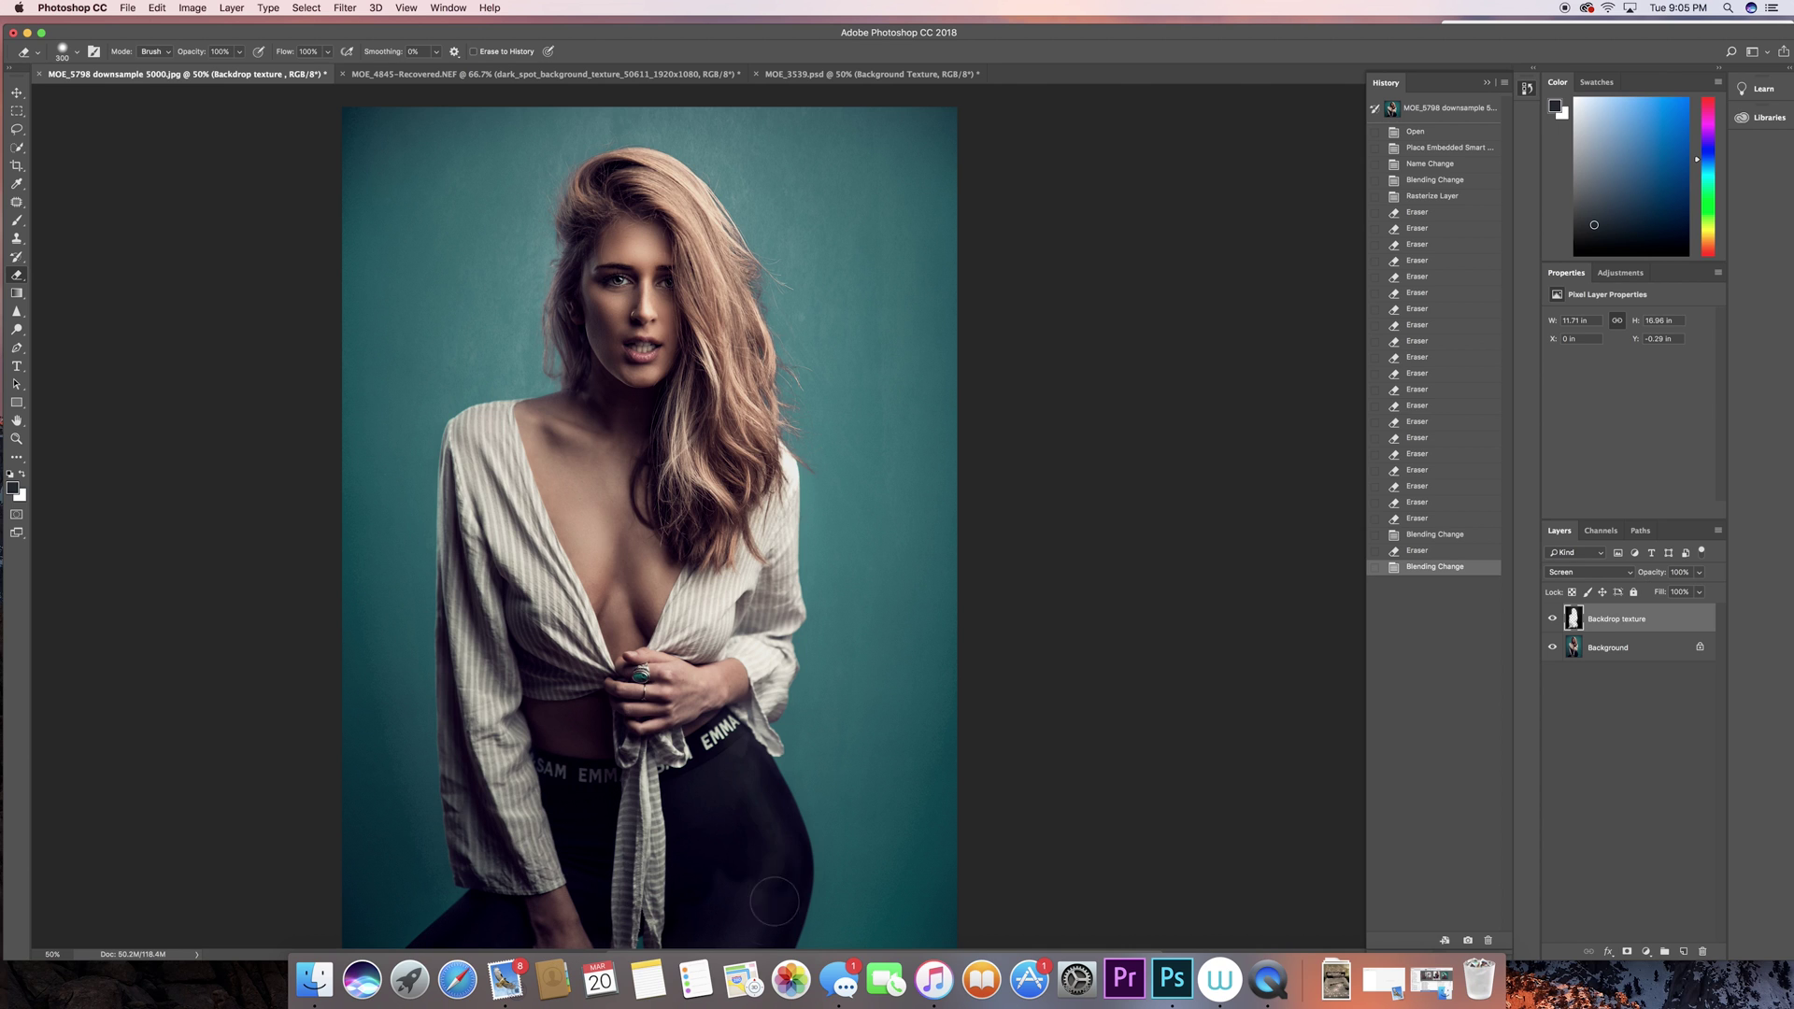
Erase texture over the leggings, figure and hair beside the face, resizing the eraser from 700 to 175.
{"action": "left_click_drag", "start_coordinate": [707, 862], "coordinate": [689, 833]}
{"action": "key", "text": "bracketright"}
{"action": "key", "text": "bracketright"}
{"action": "key", "text": "bracketright"}
{"action": "key", "text": "bracketright"}
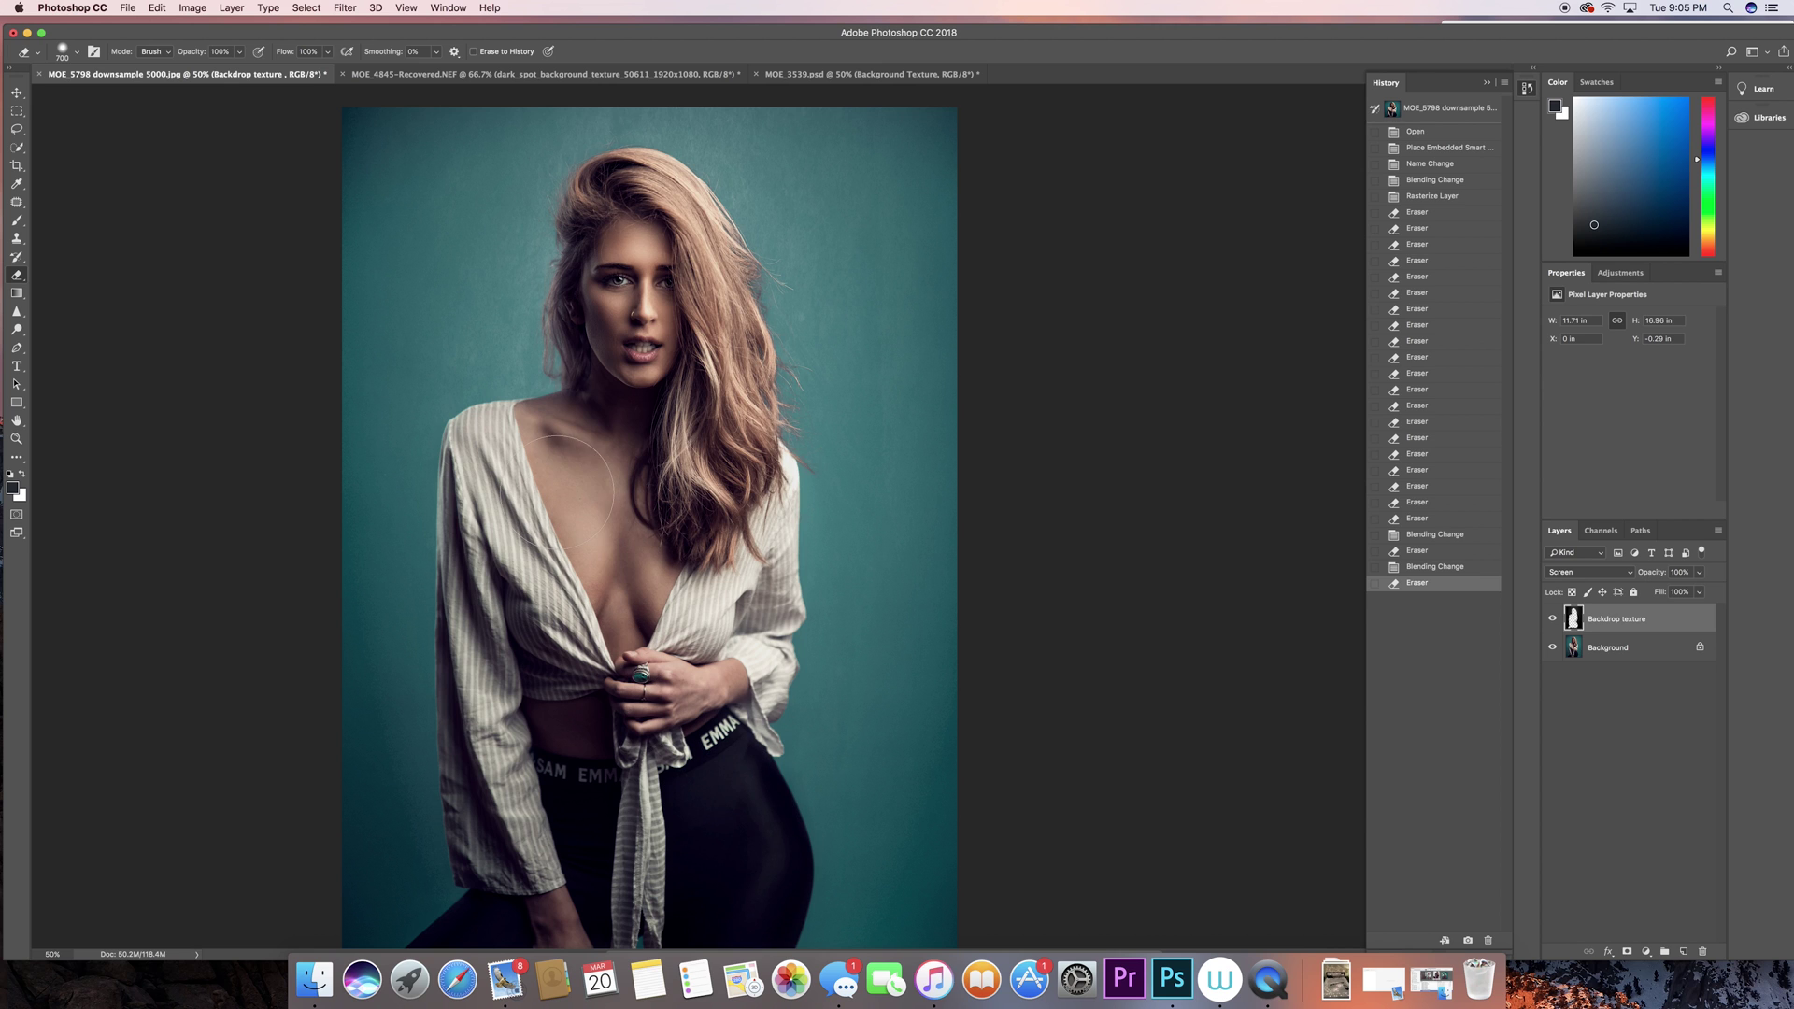
{"action": "left_click_drag", "start_coordinate": [643, 439], "coordinate": [705, 496]}
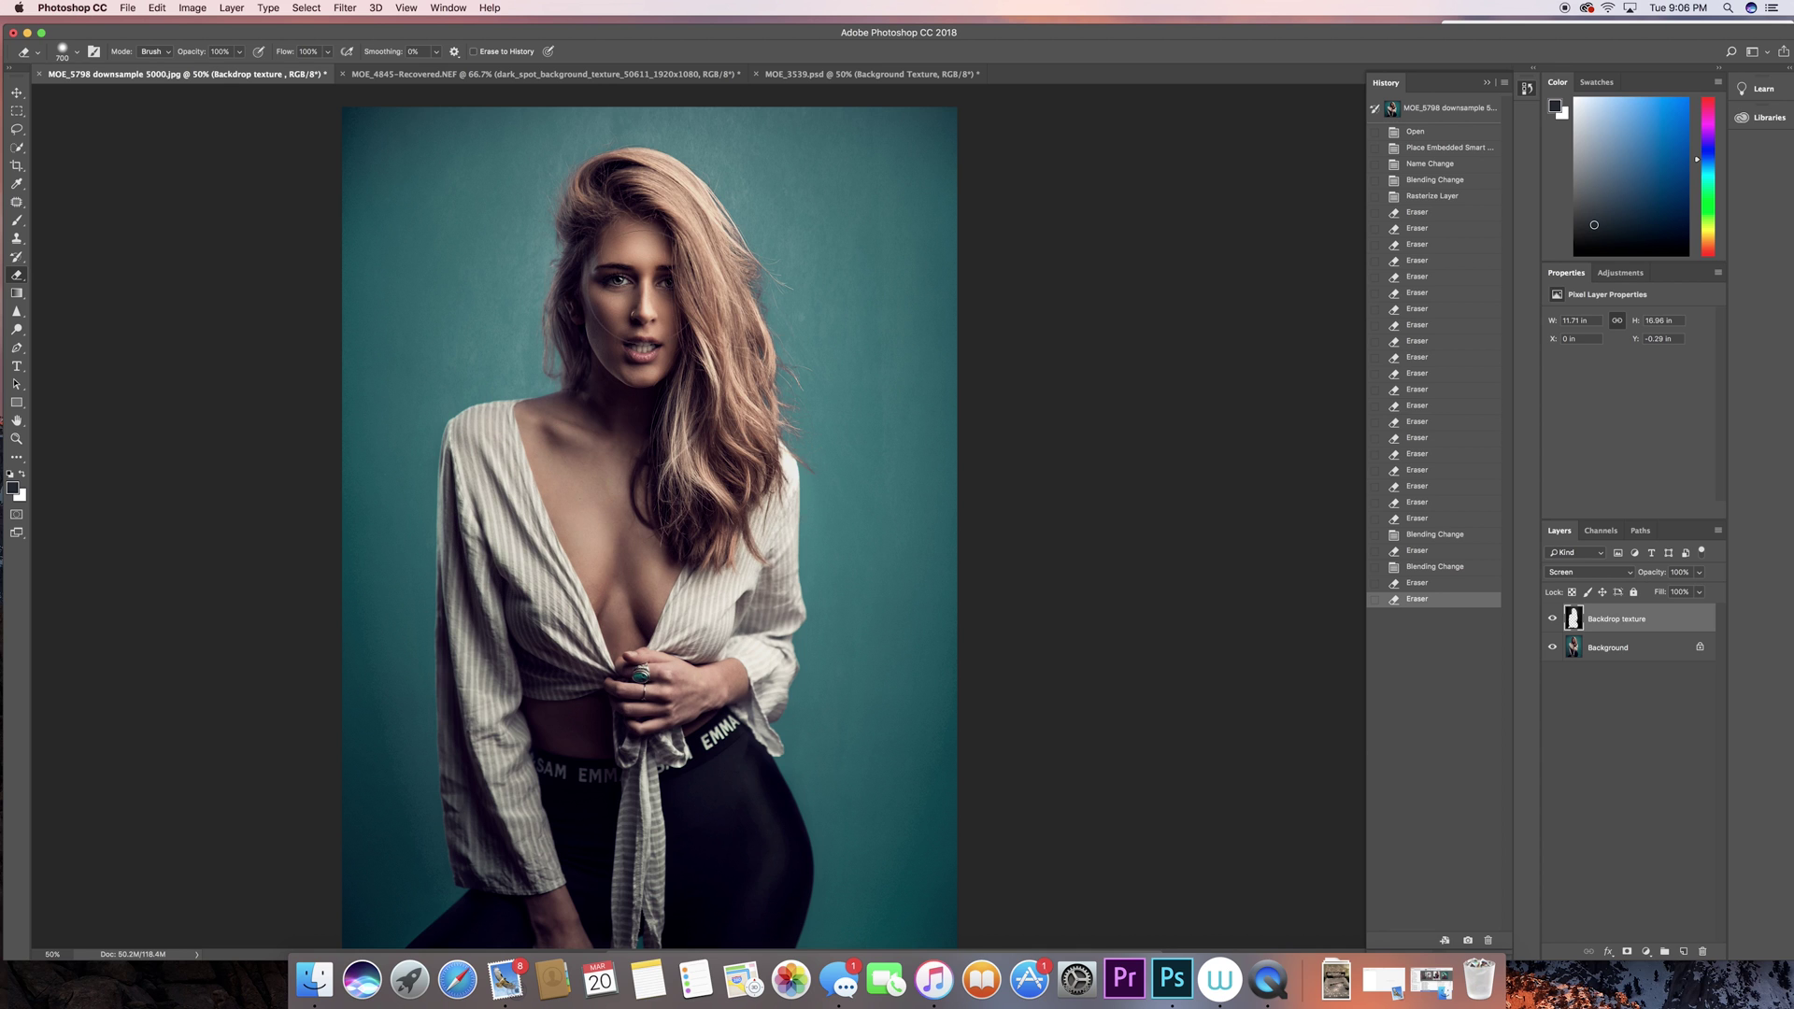
{"action": "left_click", "coordinate": [631, 345]}
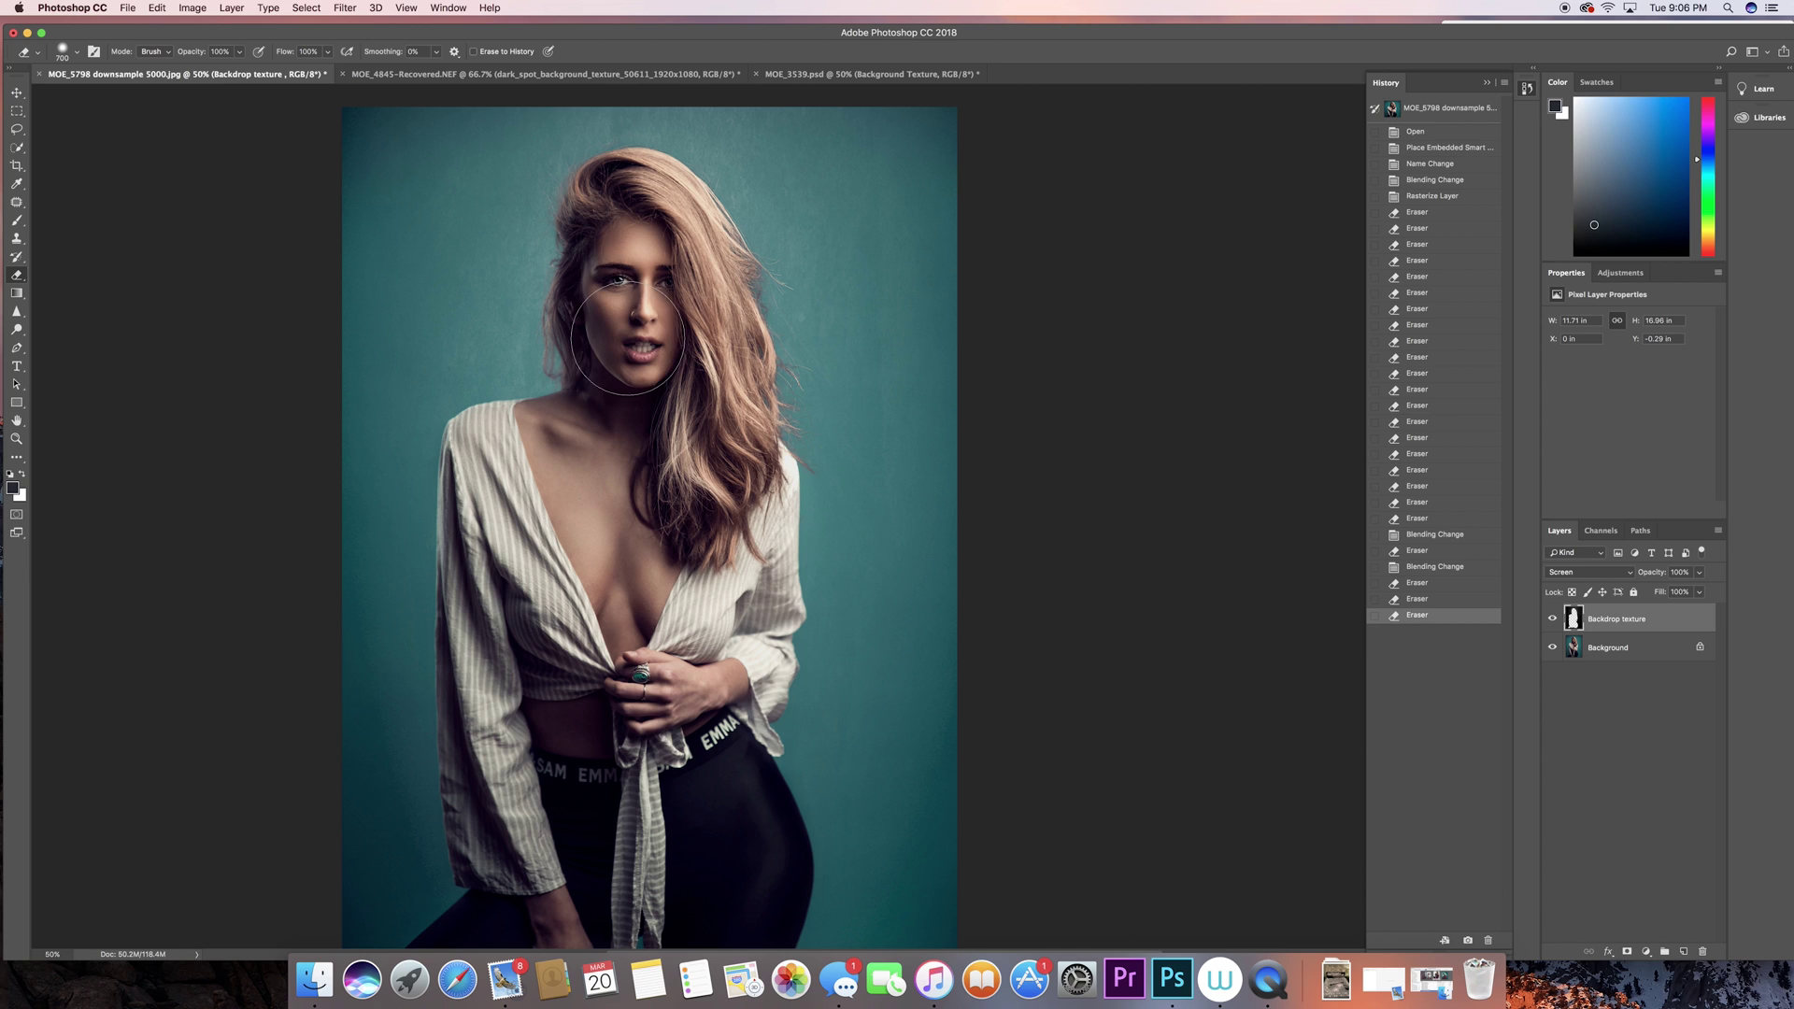
{"action": "key", "text": "bracketleft"}
{"action": "key", "text": "bracketleft"}
{"action": "key", "text": "bracketleft"}
{"action": "key", "text": "bracketleft"}
{"action": "key", "text": "bracketleft"}
{"action": "key", "text": "bracketleft"}
{"action": "key", "text": "bracketleft"}
{"action": "mouse_move", "coordinate": [595, 209]}
{"action": "left_mouse_down"}
{"action": "mouse_move", "coordinate": [564, 324]}
{"action": "mouse_move", "coordinate": [583, 339]}
{"action": "left_mouse_up"}
Toggle the Backdrop texture to compare, then erase the leftover texture near the hair left of the face with a smaller brush.
{"action": "left_click", "coordinate": [1553, 619]}
{"action": "left_click", "coordinate": [1552, 620]}
{"action": "left_click", "coordinate": [1553, 619]}
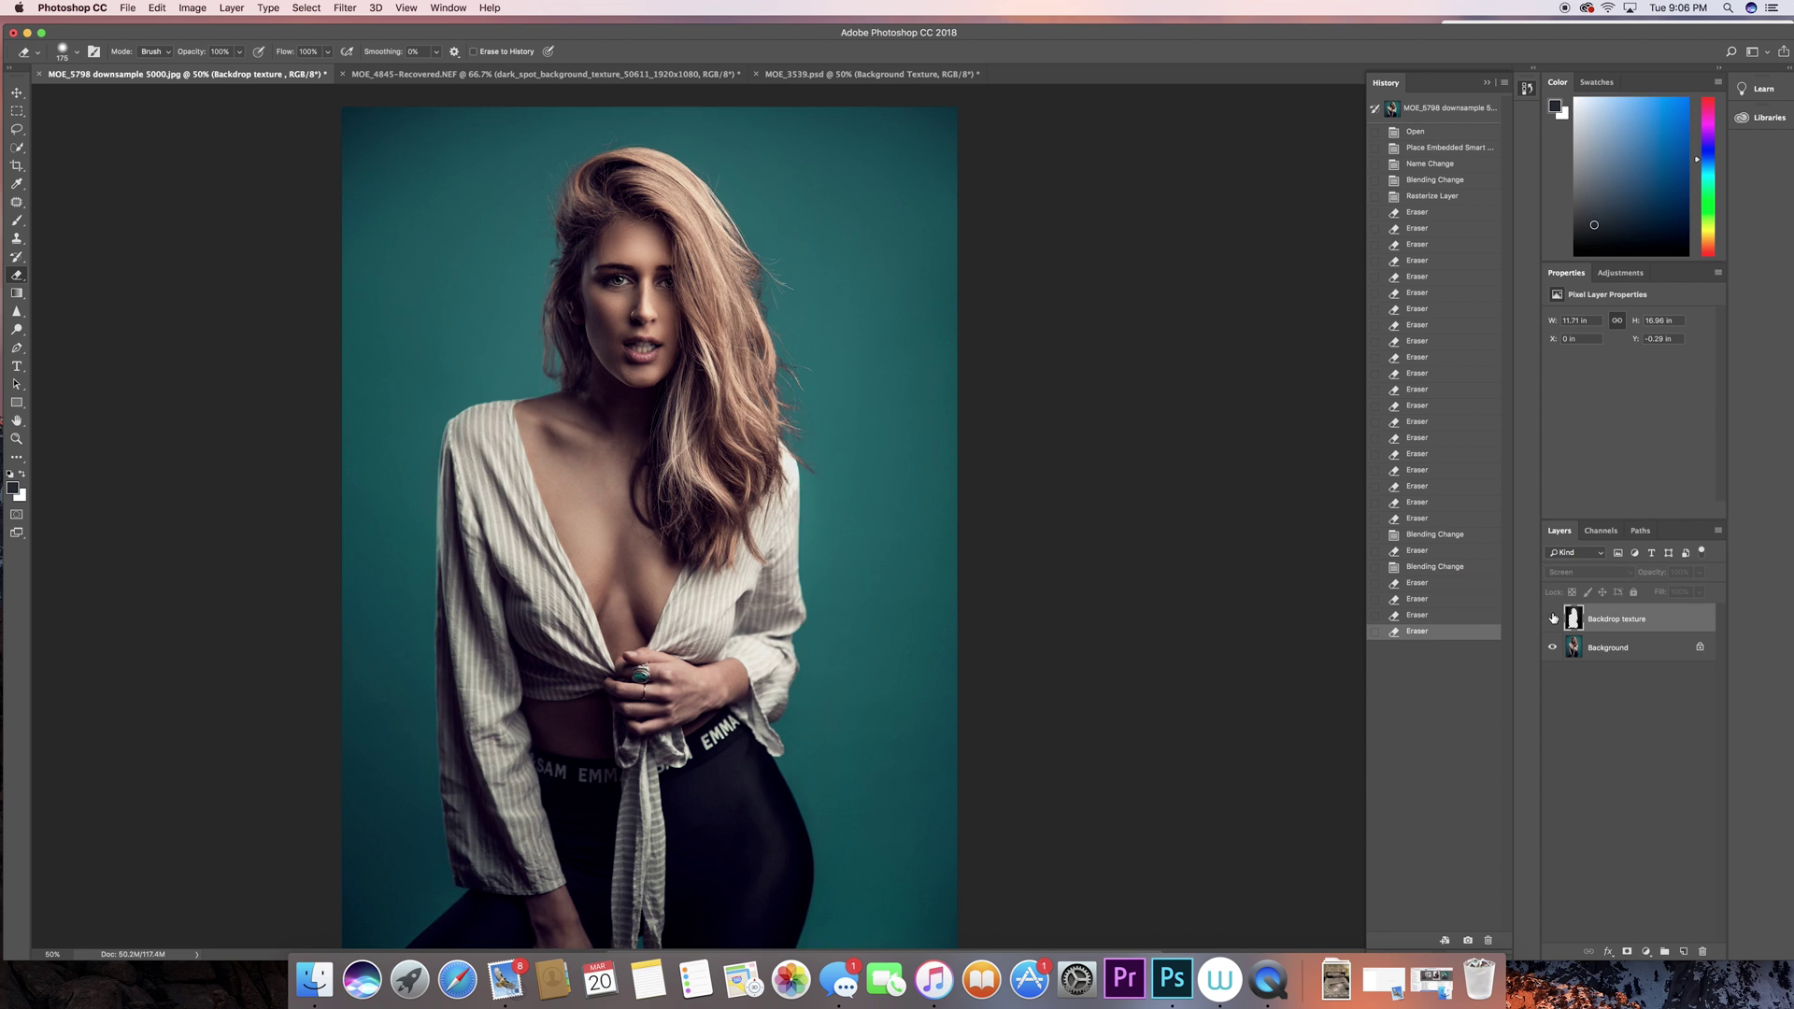
{"action": "left_click", "coordinate": [1553, 619]}
{"action": "left_click", "coordinate": [1554, 619]}
{"action": "left_click", "coordinate": [1553, 618]}
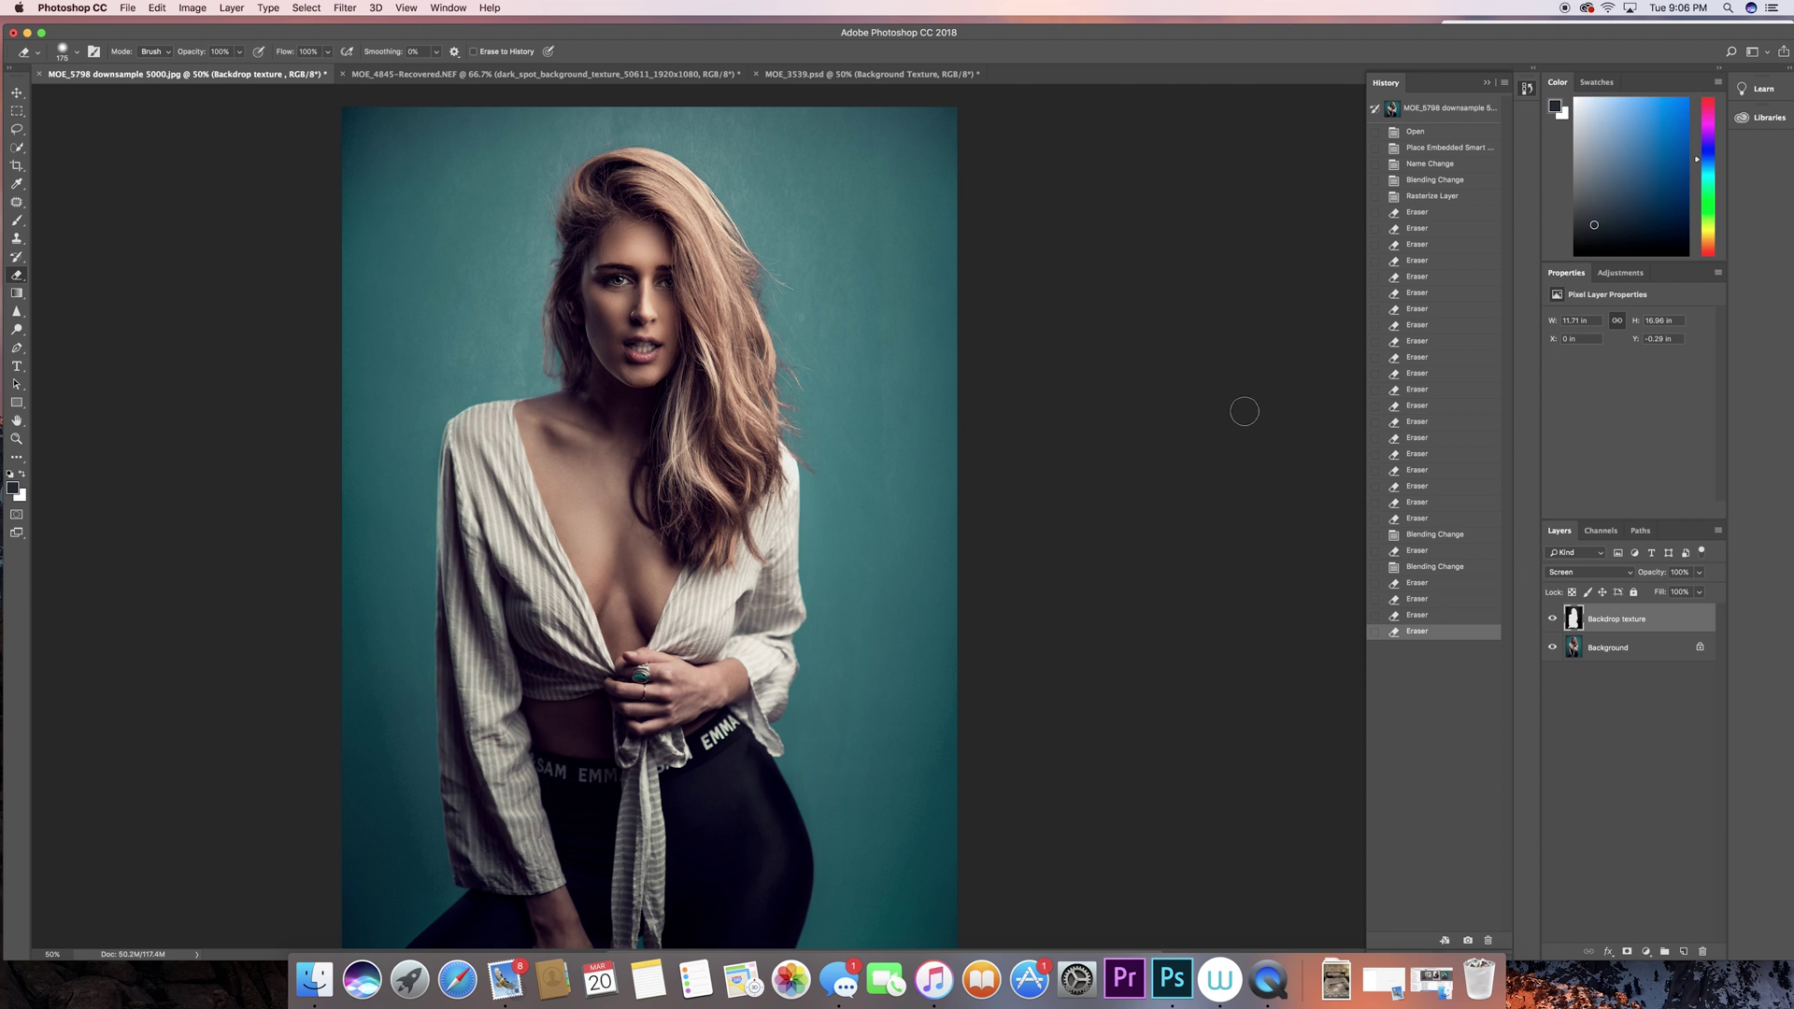
{"action": "key", "text": "bracketleft"}
{"action": "key", "text": "bracketleft"}
{"action": "key", "text": "bracketleft"}
{"action": "key", "text": "bracketleft"}
{"action": "mouse_move", "coordinate": [551, 324]}
{"action": "left_mouse_down"}
{"action": "mouse_move", "coordinate": [549, 371]}
{"action": "mouse_move", "coordinate": [586, 350]}
{"action": "mouse_move", "coordinate": [555, 379]}
{"action": "left_mouse_up"}
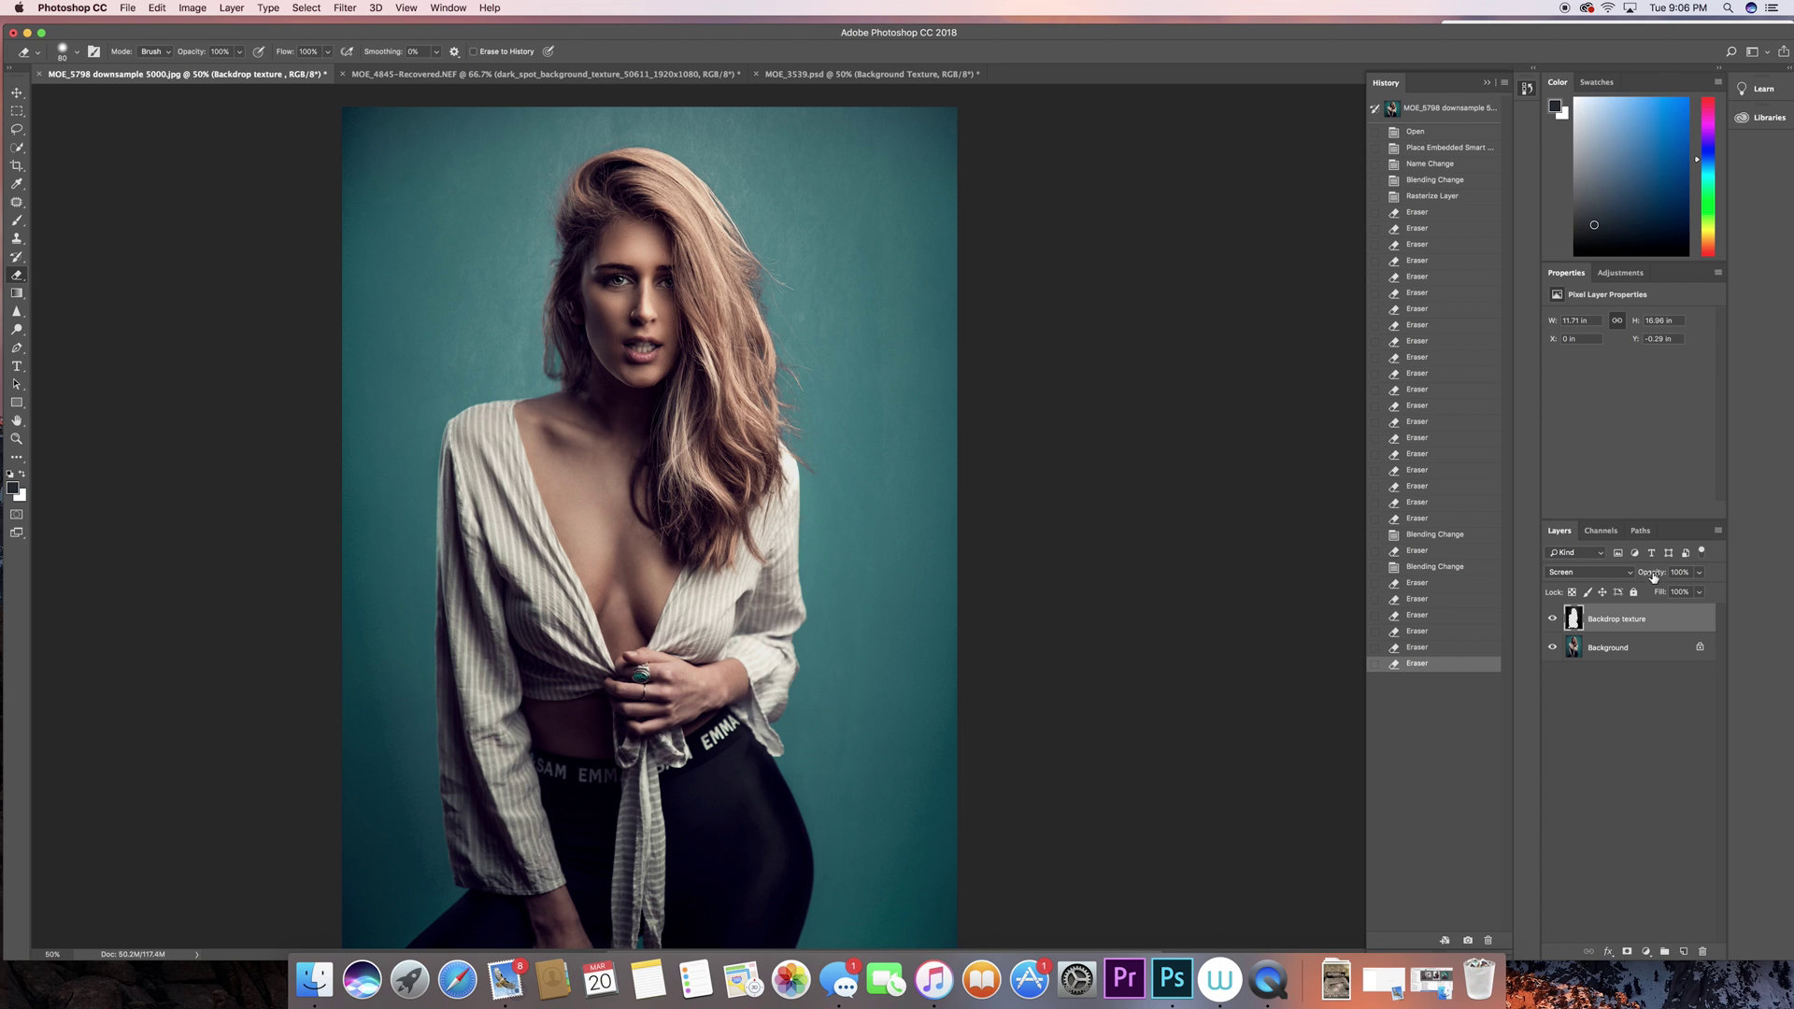
Set the Backdrop texture layer's opacity to 83% in the Layers panel.
{"action": "left_click_drag", "start_coordinate": [1657, 573], "coordinate": [1664, 574]}
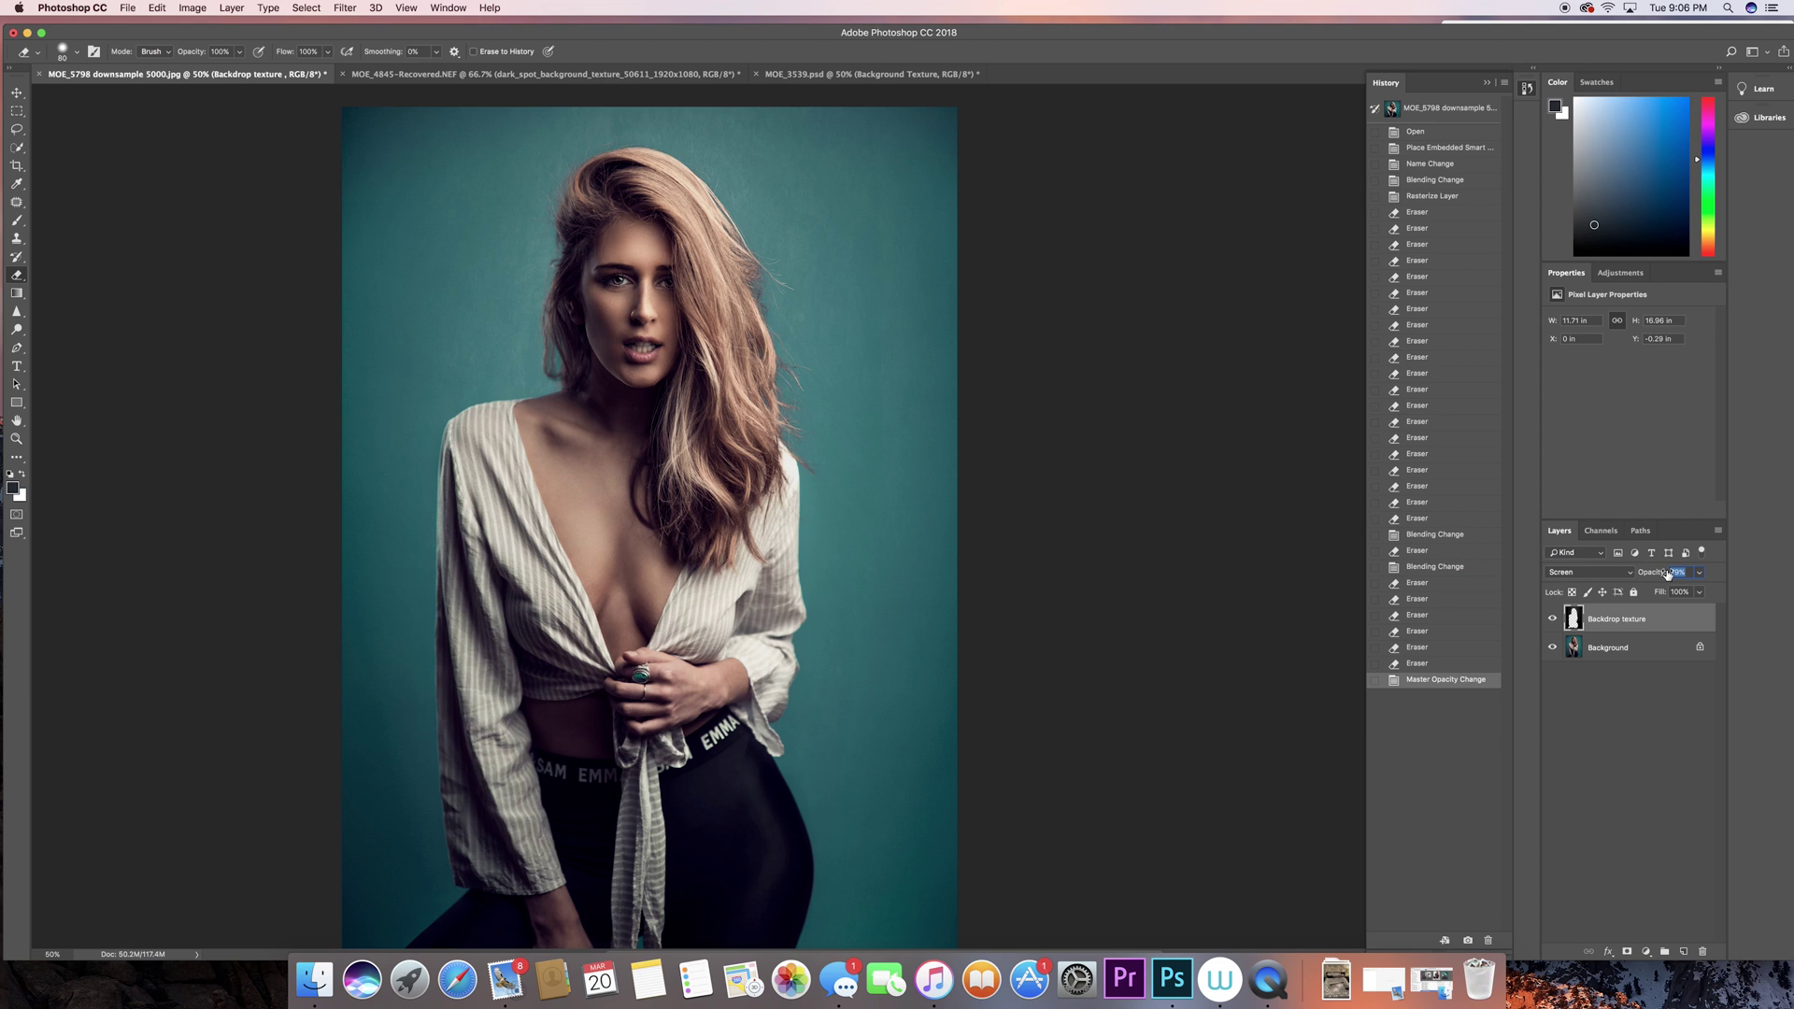
{"action": "key", "text": "Return"}
{"action": "key", "text": "super+u"}
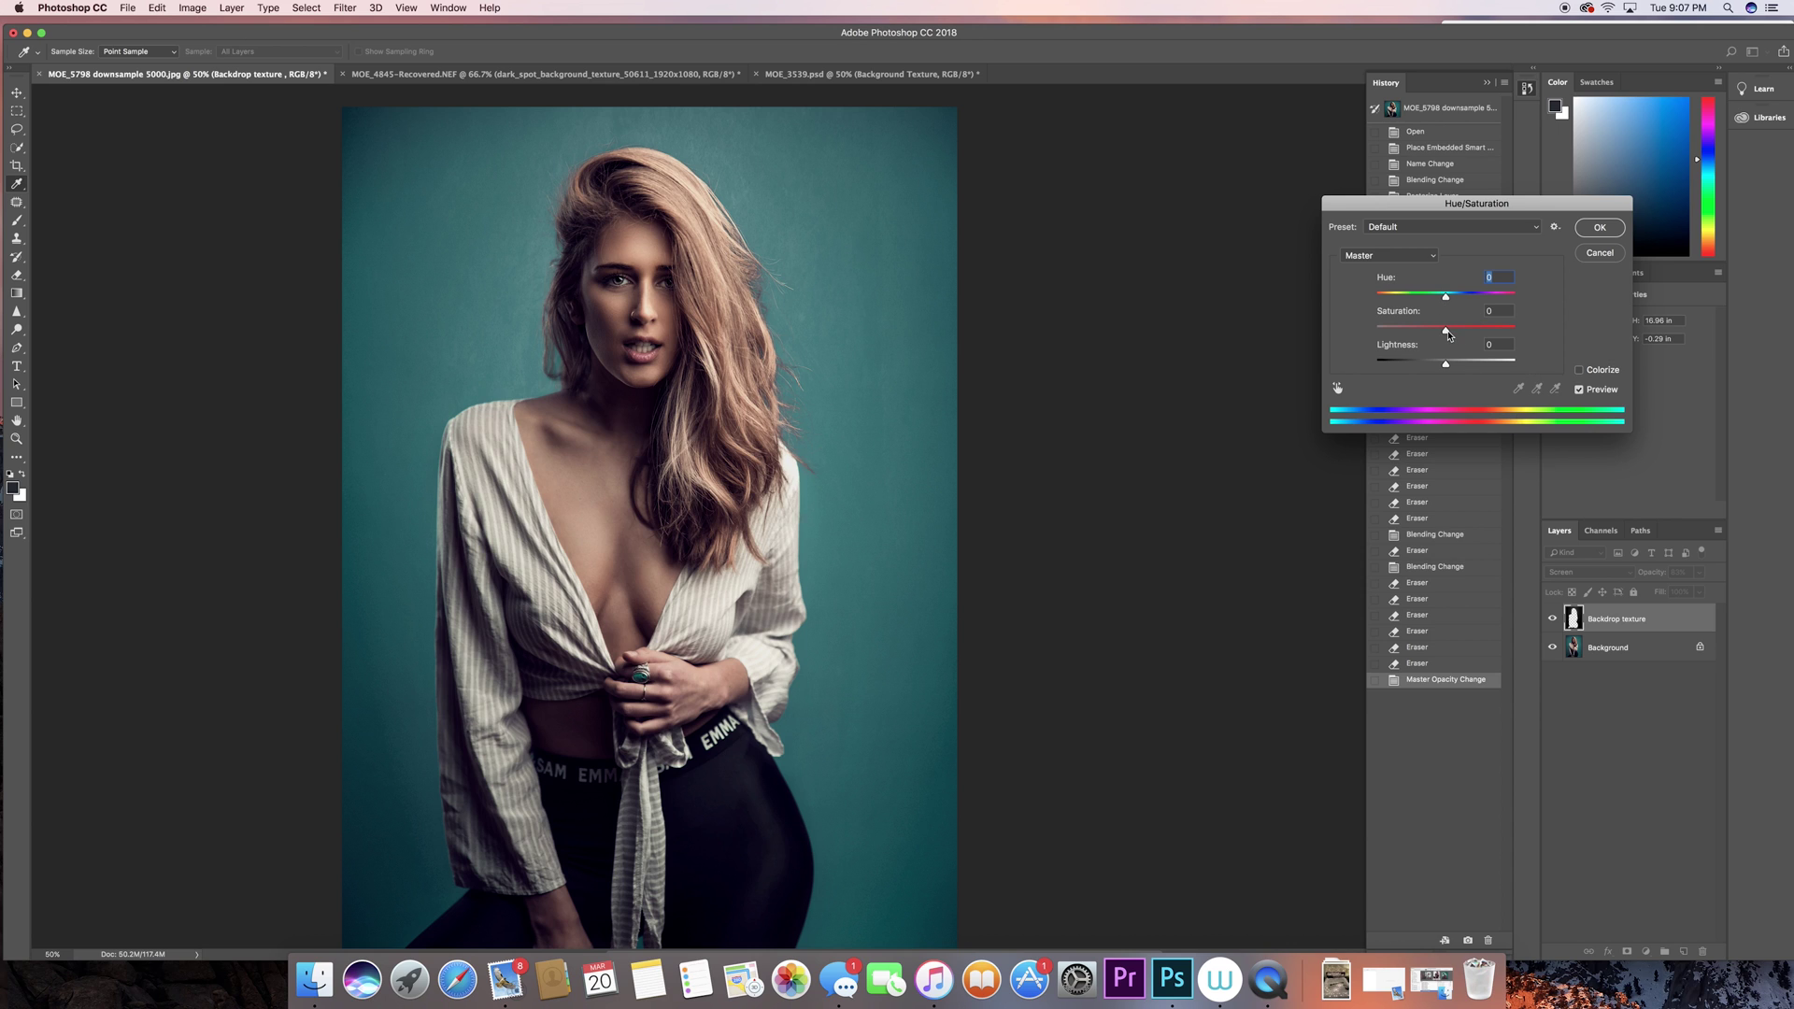
{"action": "left_click_drag", "start_coordinate": [1448, 329], "coordinate": [1367, 335]}
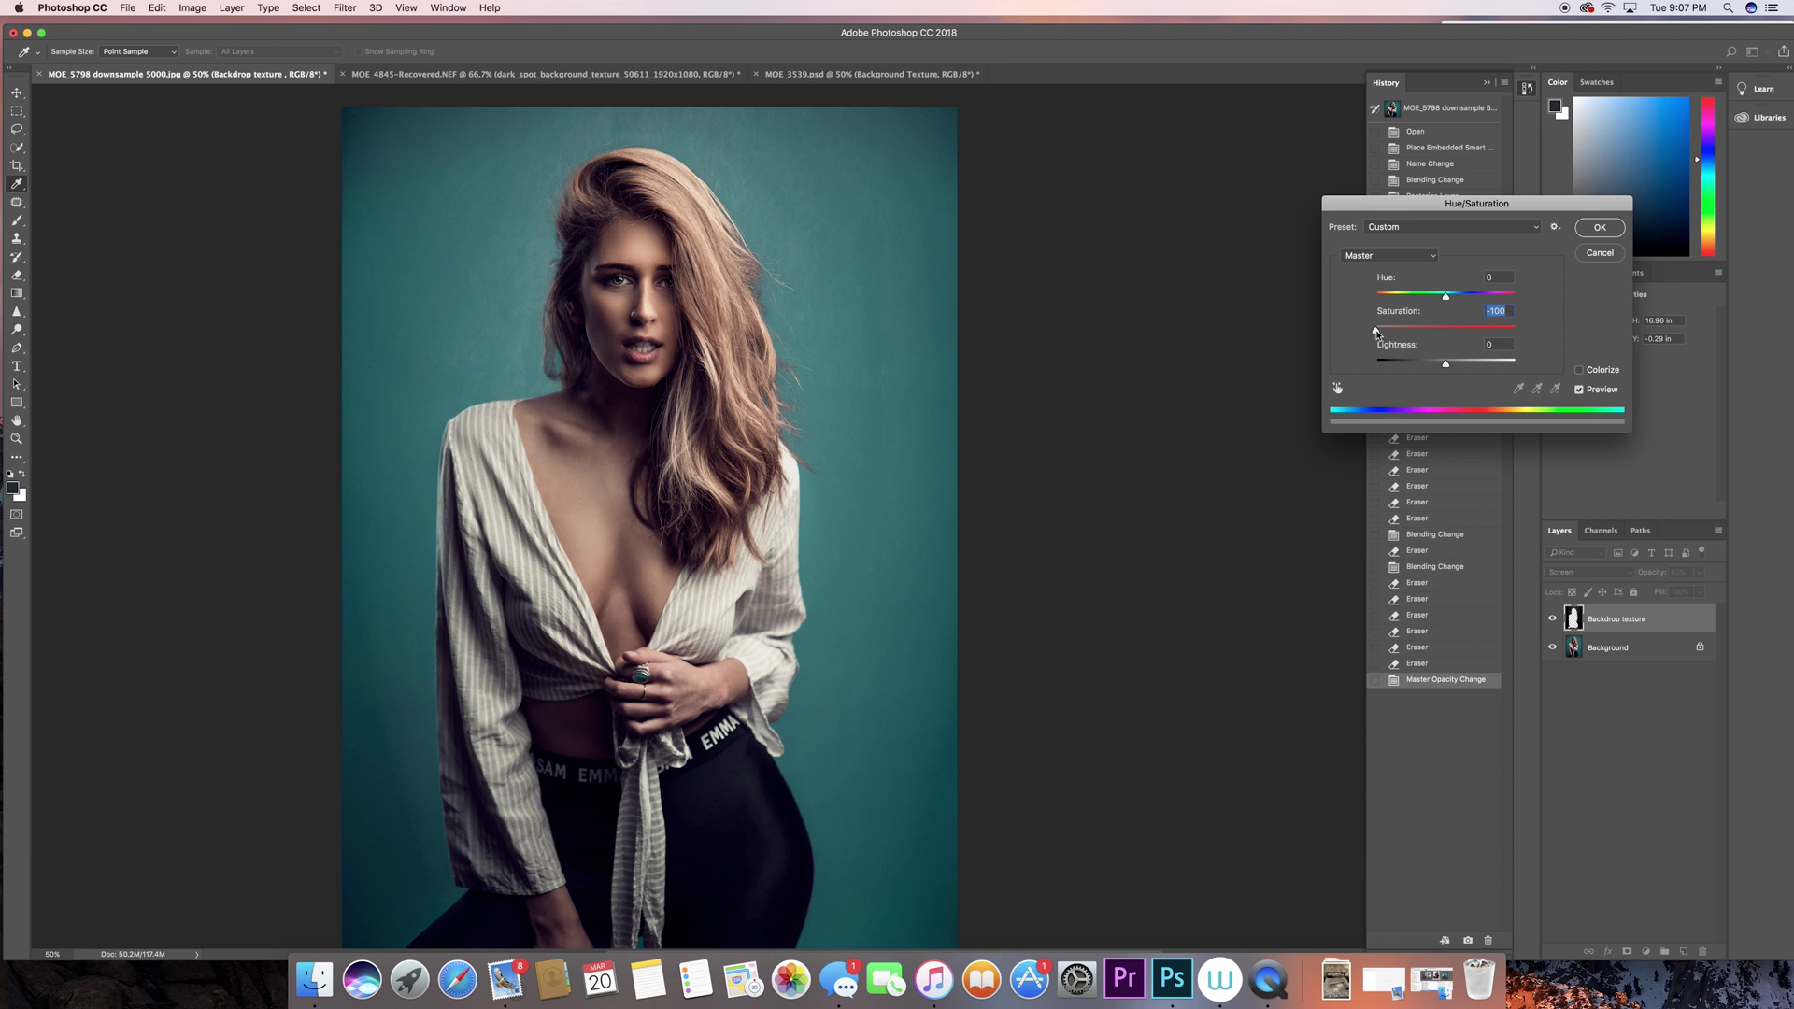
{"action": "left_click_drag", "start_coordinate": [1376, 335], "coordinate": [1441, 365]}
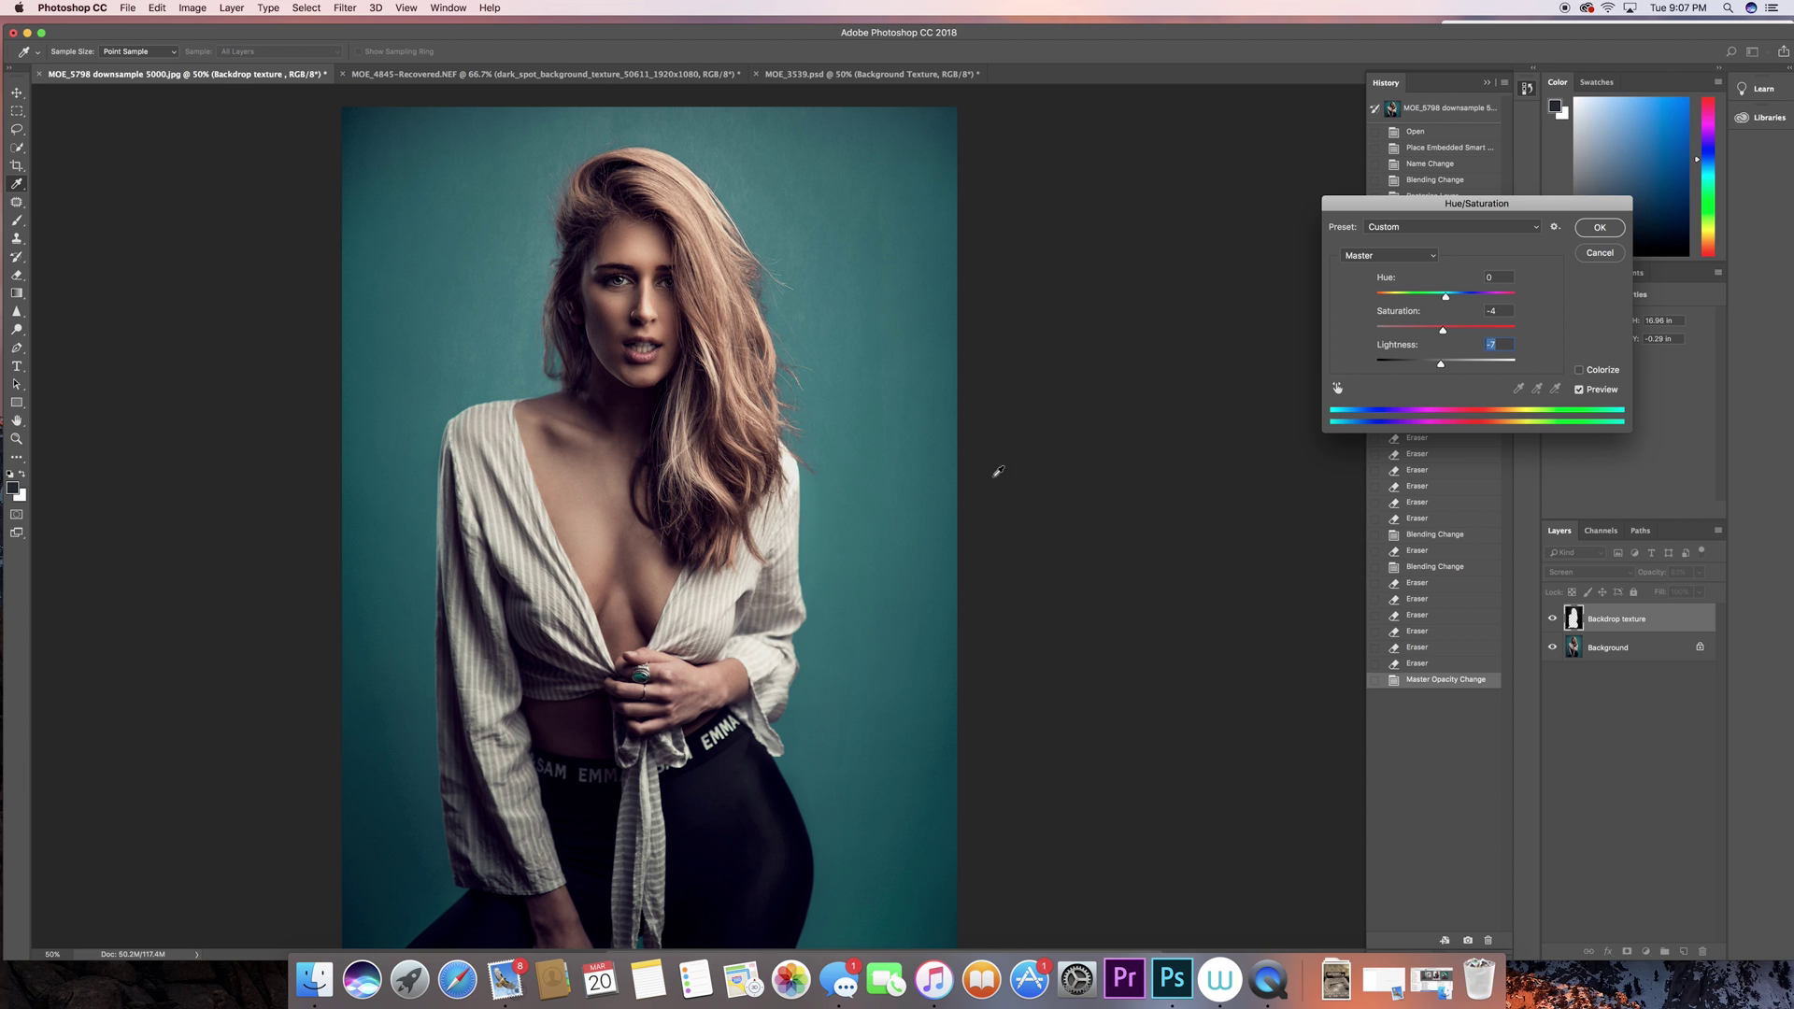
{"action": "left_click", "coordinate": [1600, 253]}
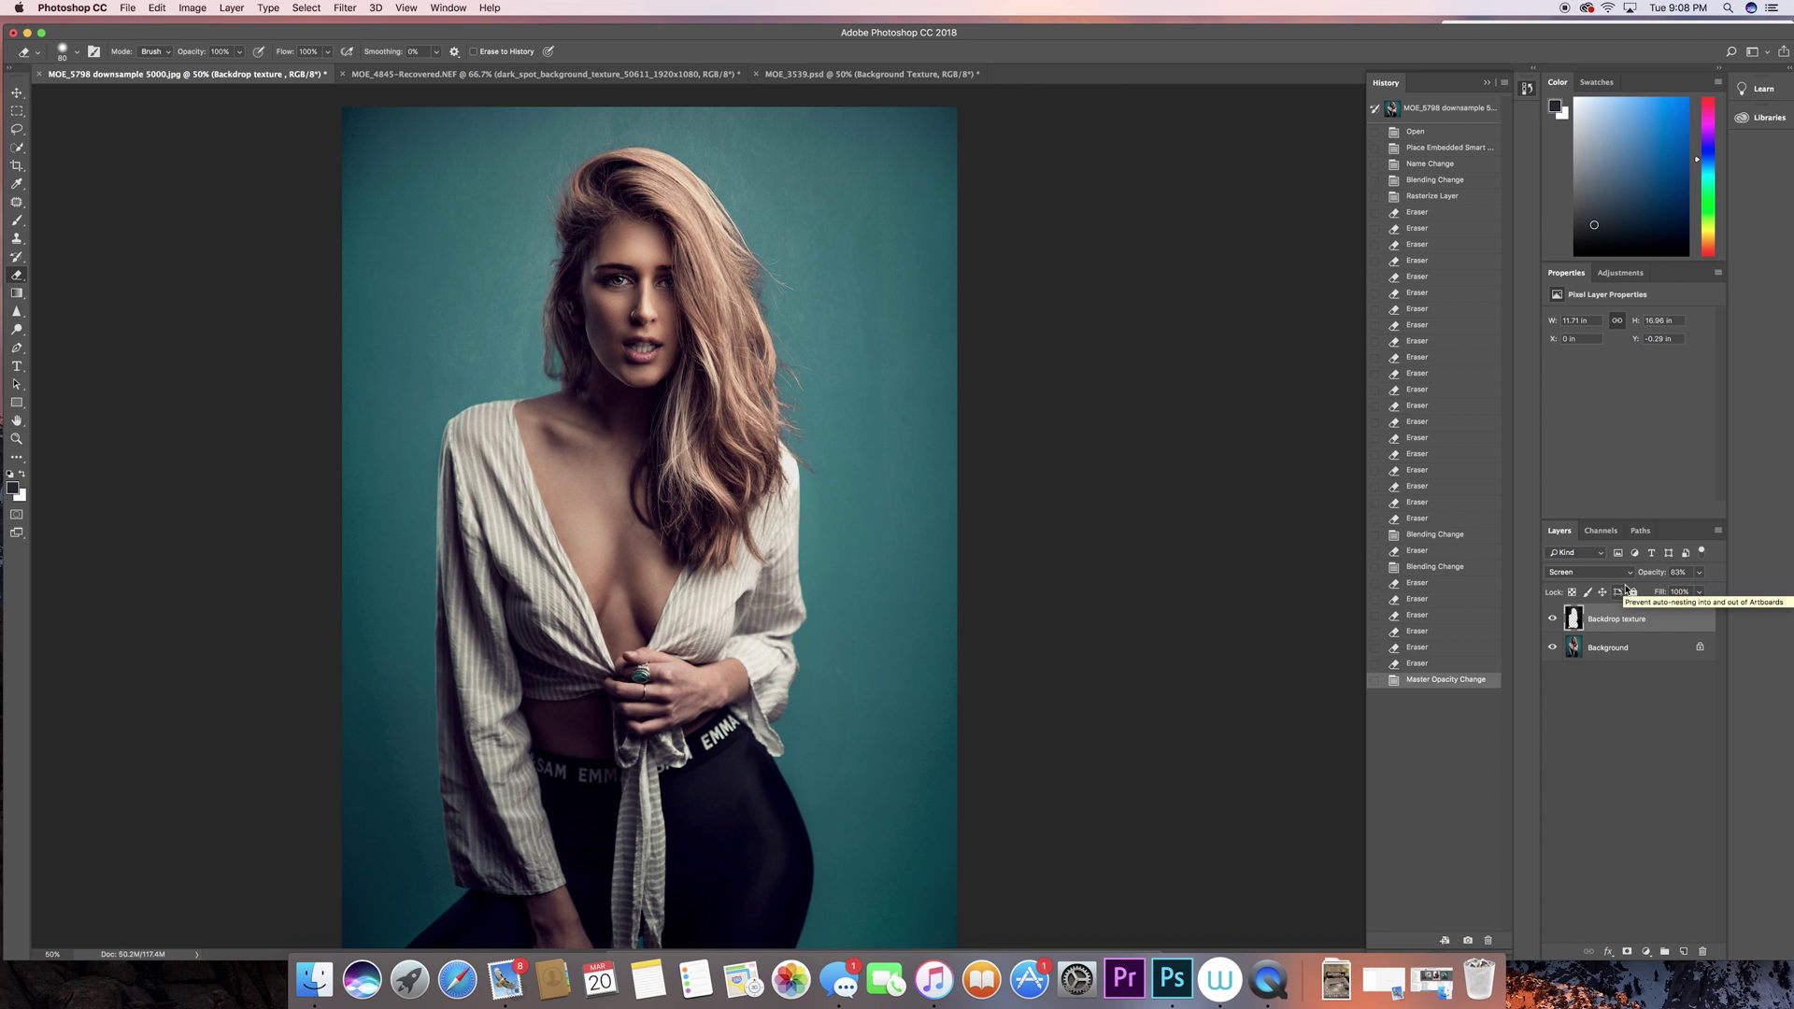
Remove the duplicated texture layers via History, restore 100% opacity, and compare the texture on and off.
{"action": "key", "text": "ctrl+j"}
{"action": "key", "text": "ctrl+j"}
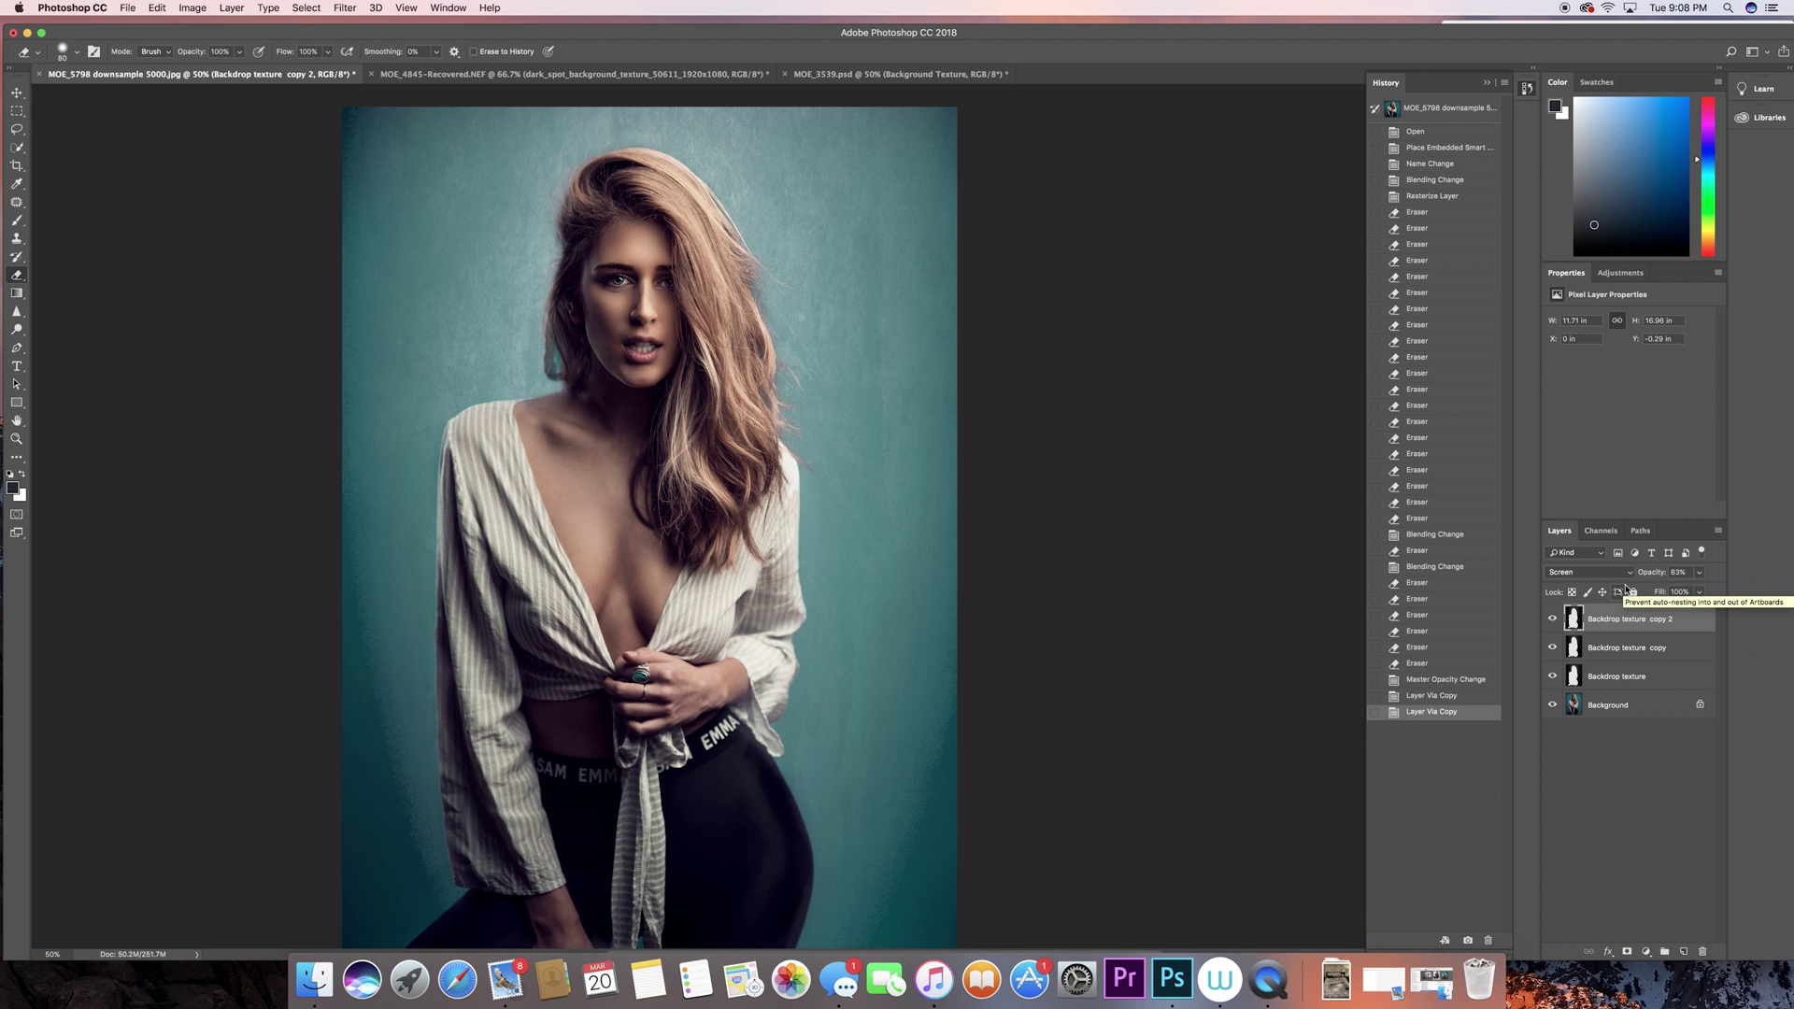
{"action": "key", "text": "ctrl+z"}
{"action": "key", "text": "ctrl+z"}
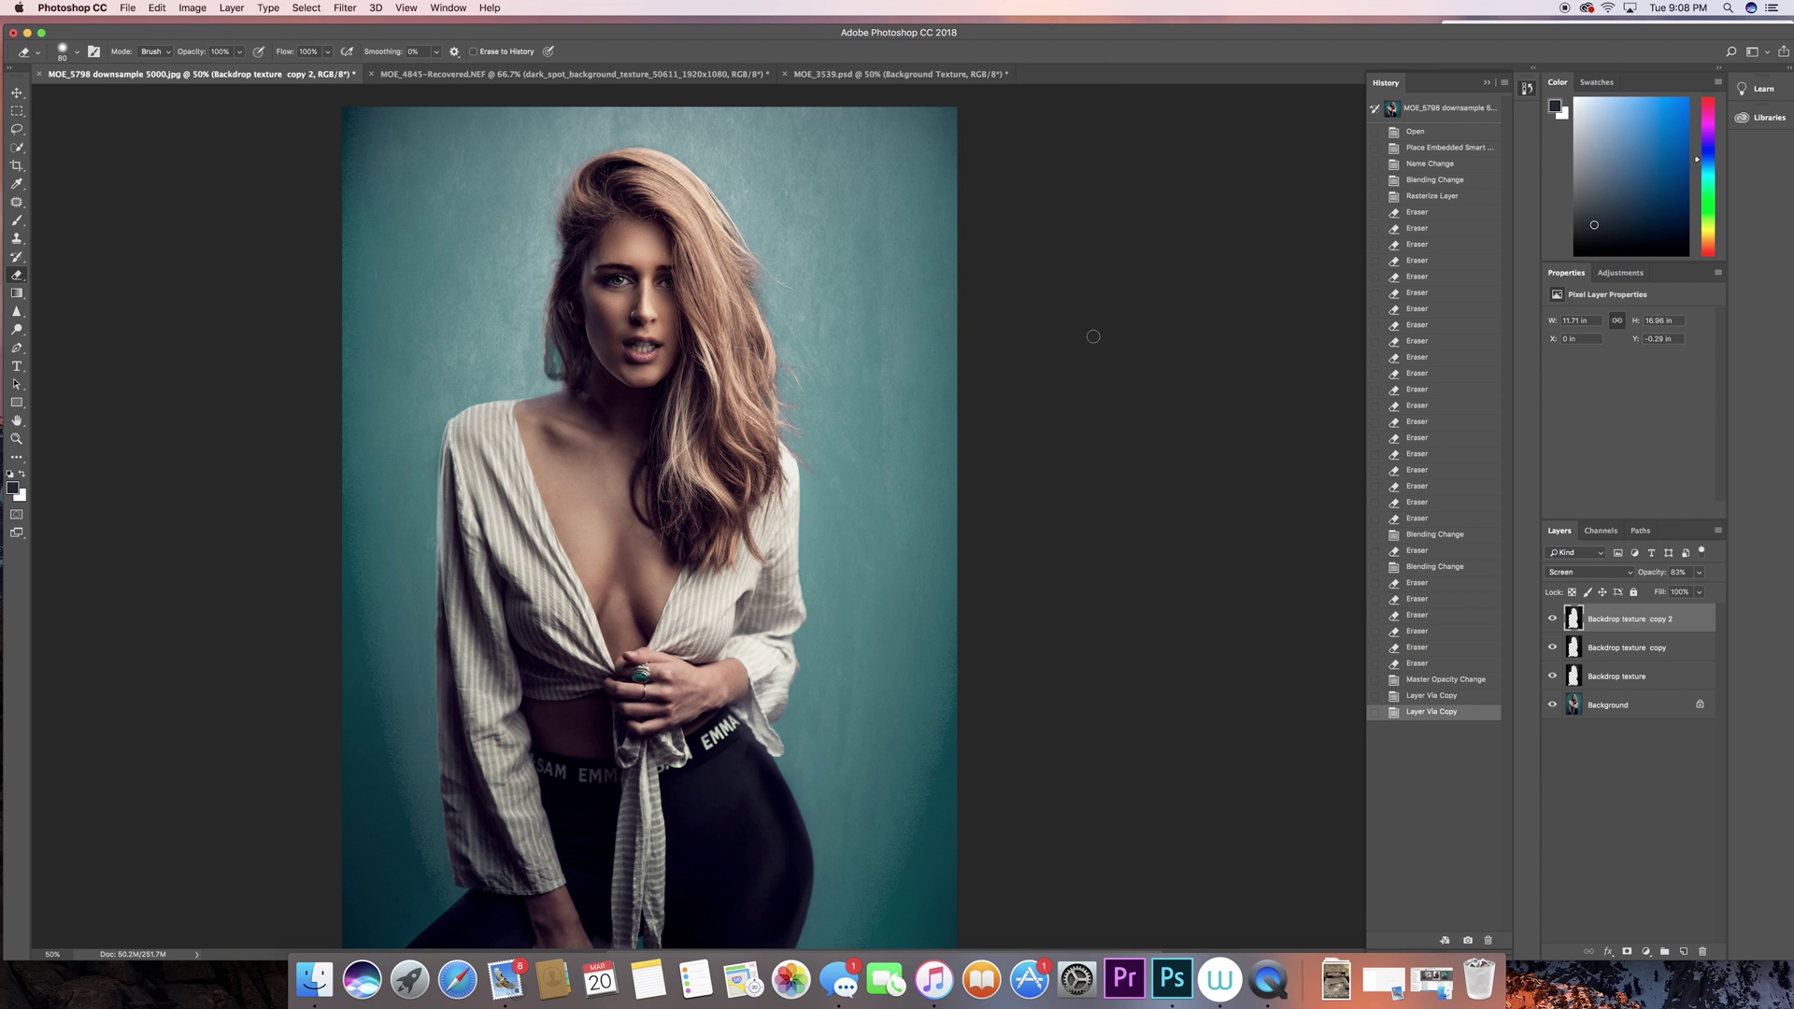
{"action": "left_click", "coordinate": [1446, 681]}
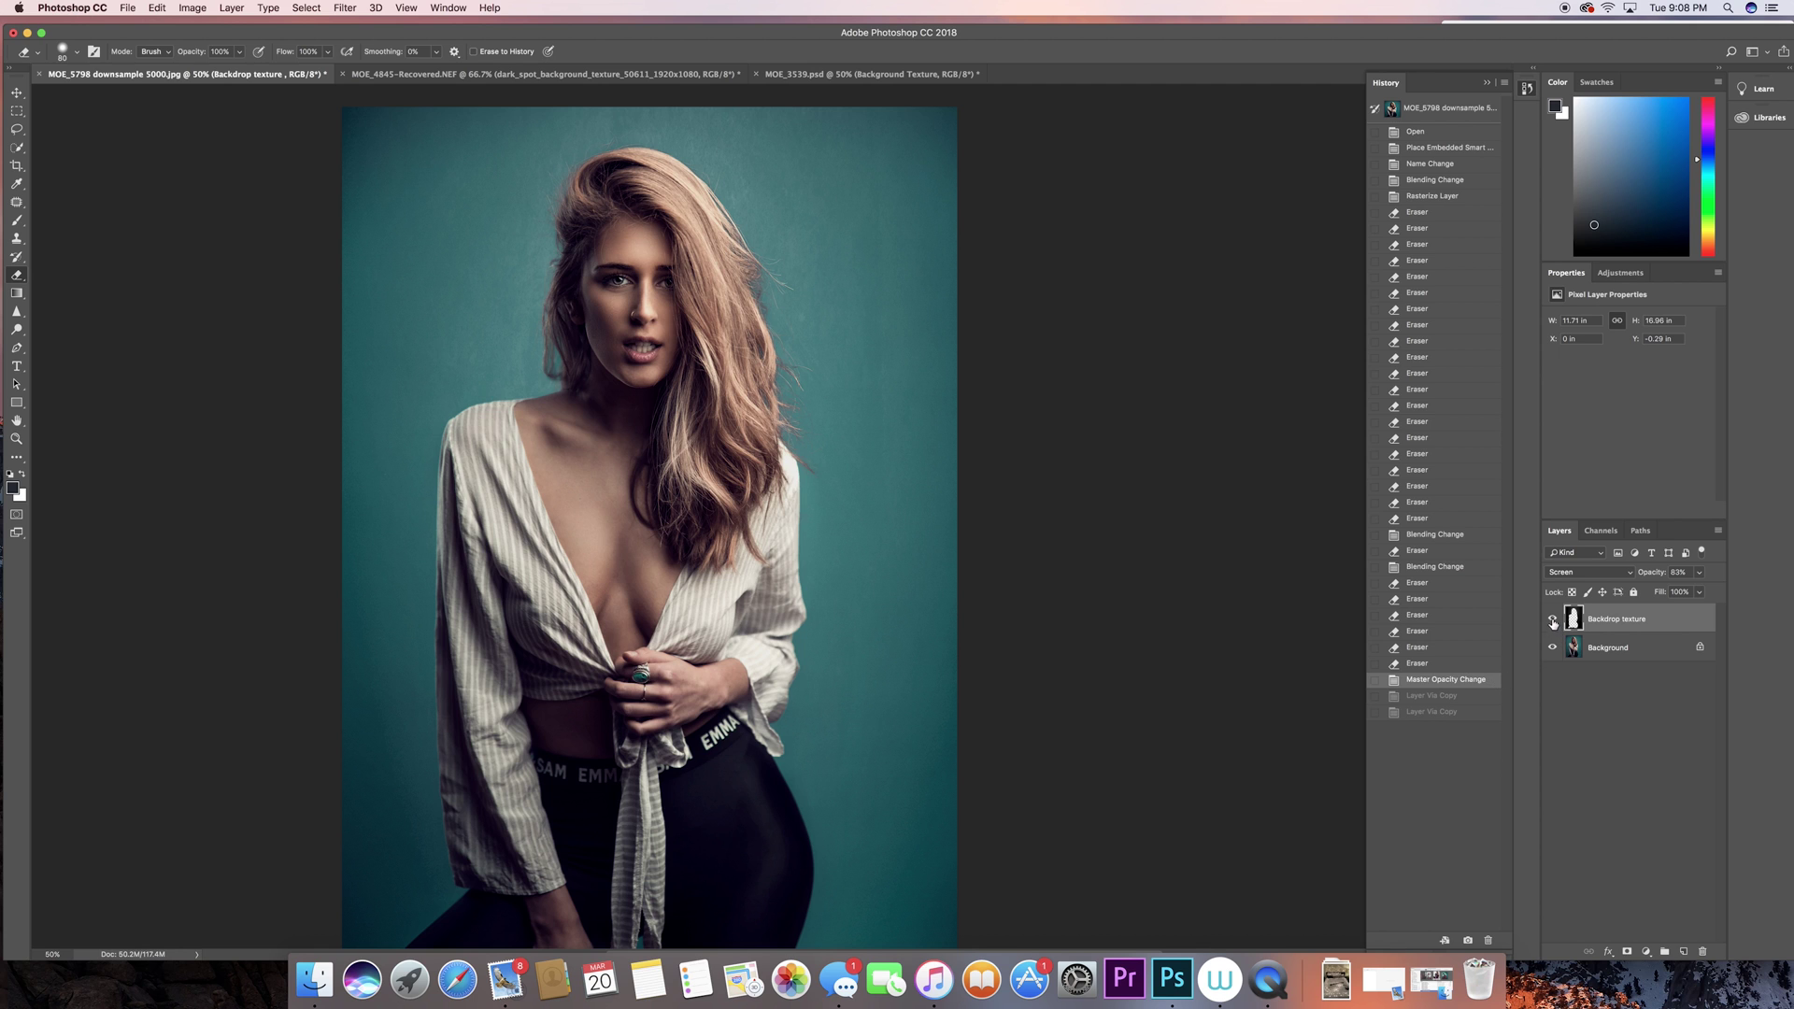
{"action": "left_click_drag", "start_coordinate": [1655, 573], "coordinate": [1641, 589]}
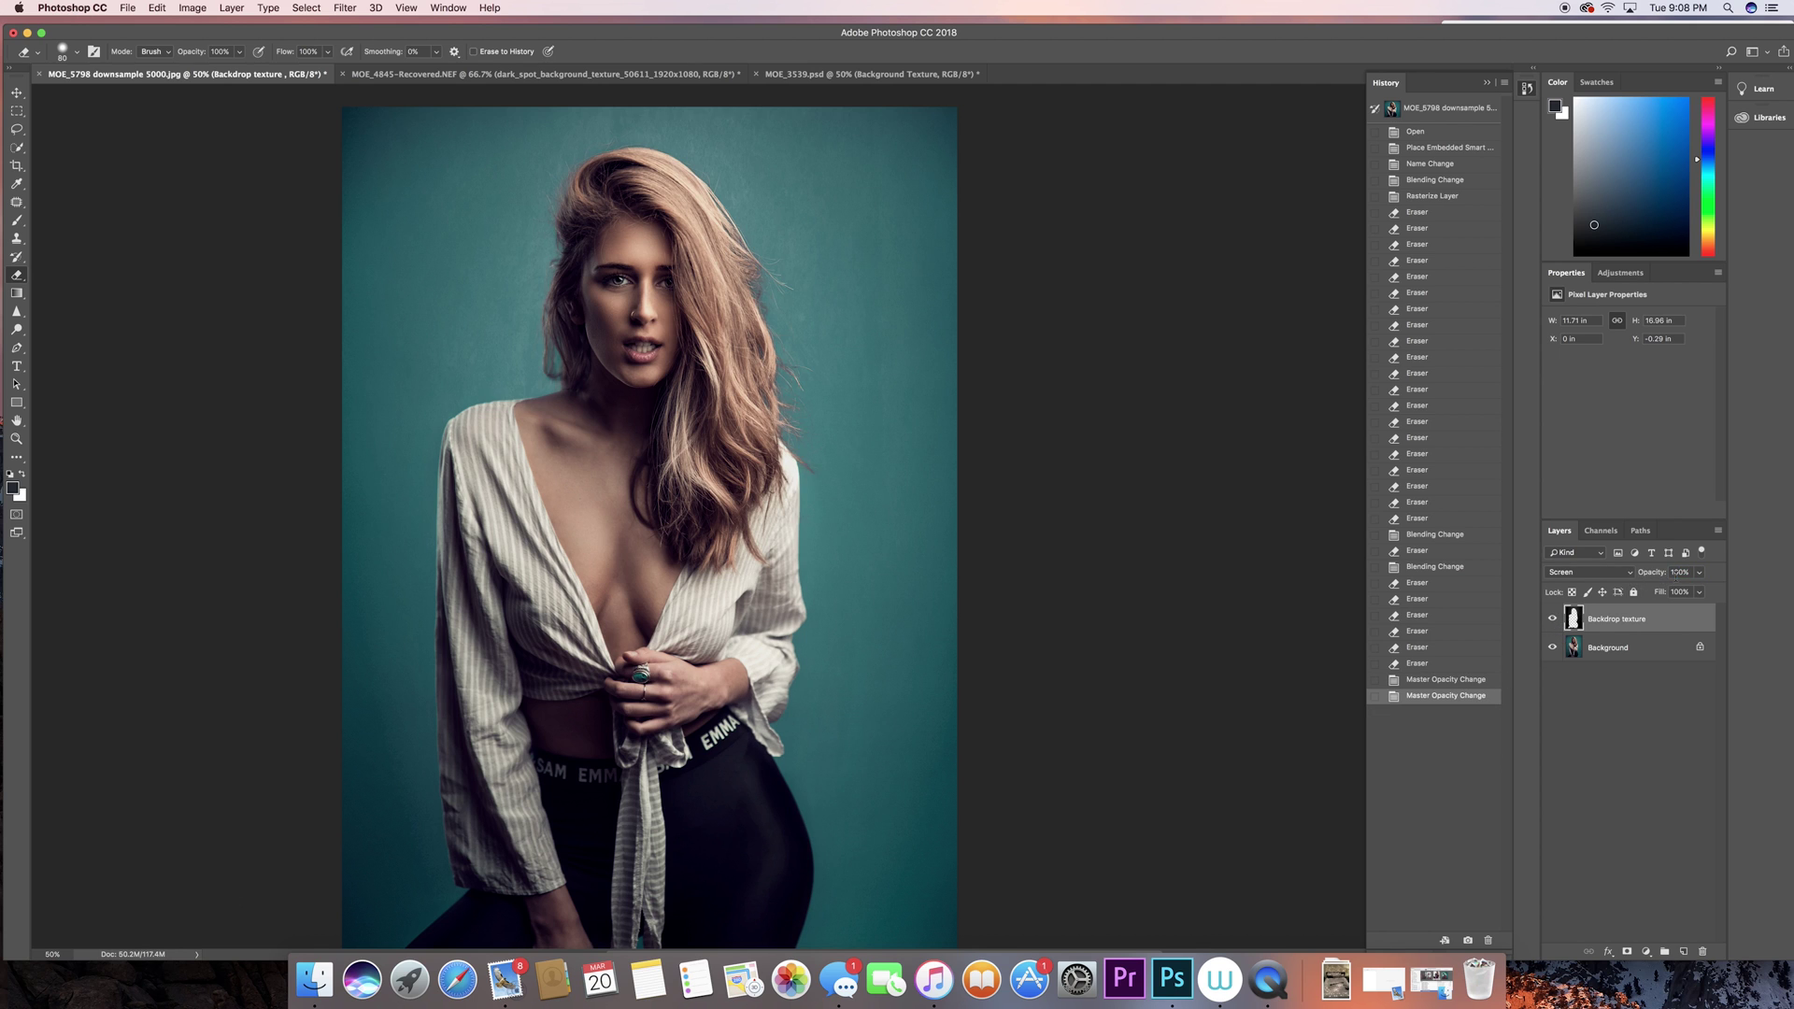
{"action": "left_click", "coordinate": [1551, 620]}
{"action": "left_click", "coordinate": [1552, 620]}
Switch to MOE_4845-Recovered.NEF and zoom and pan to the top of the photo.
{"action": "left_click", "coordinate": [432, 79]}
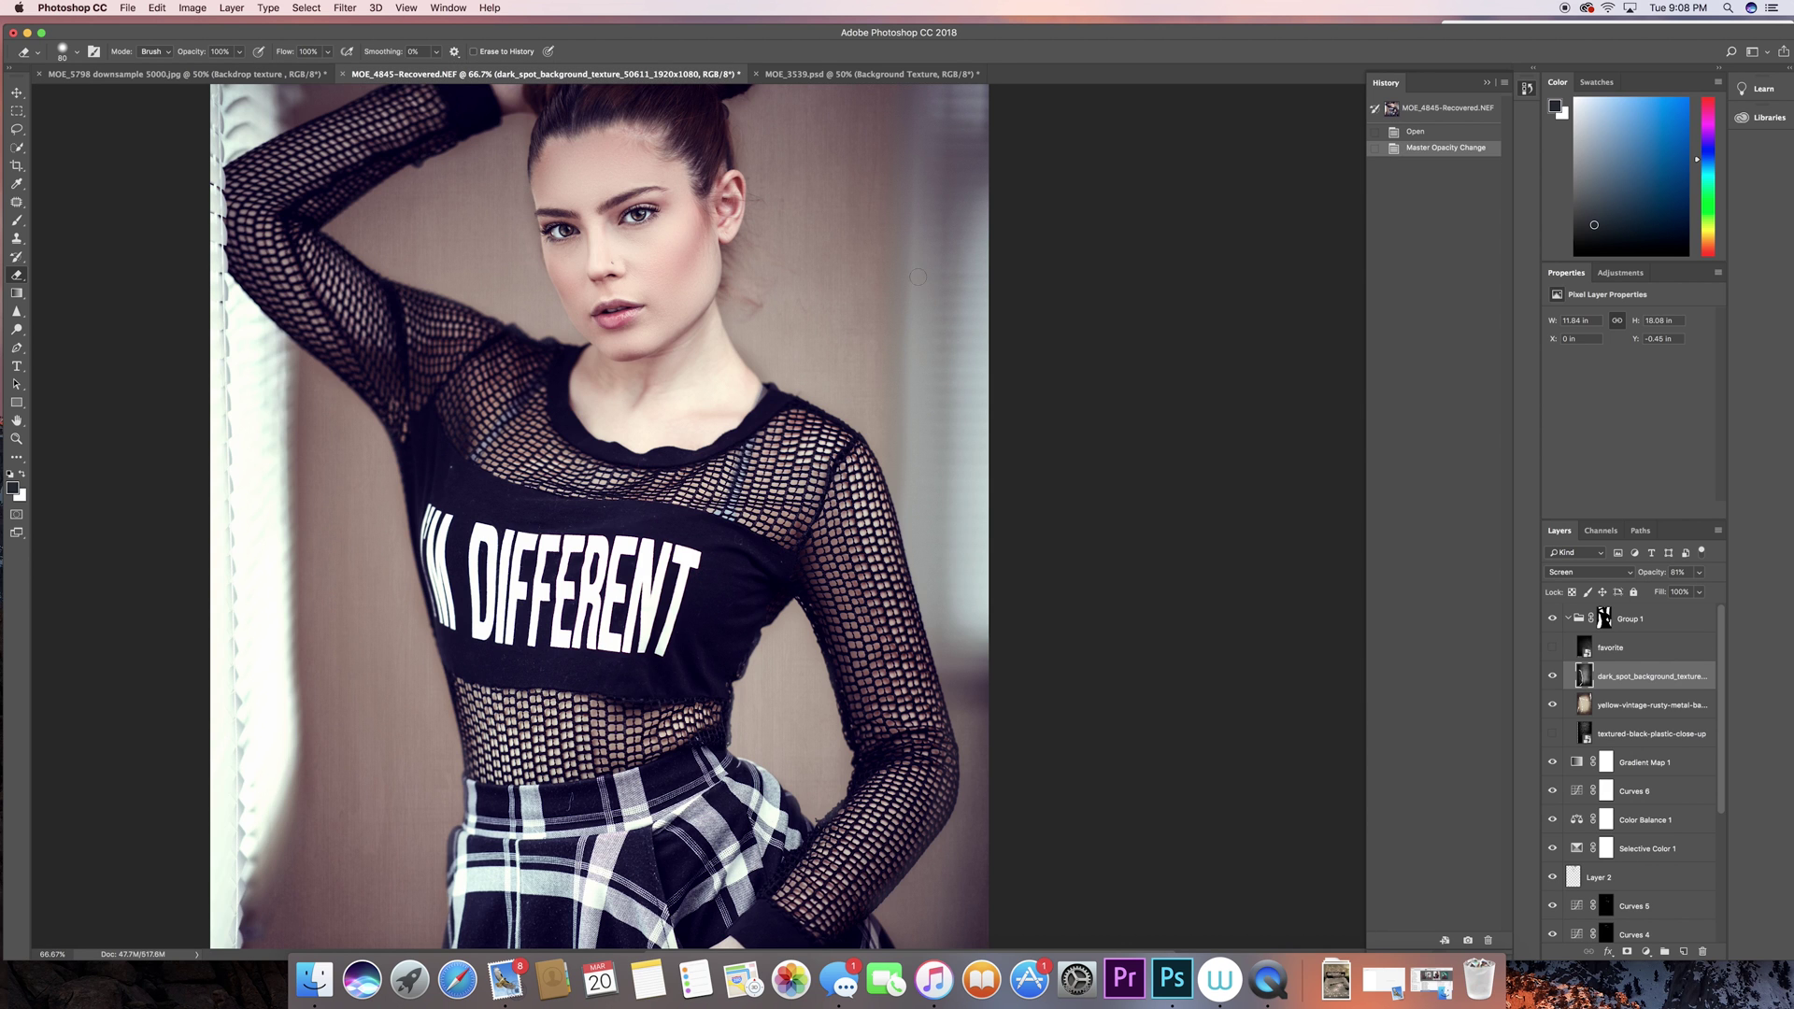
{"action": "key", "text": "super+minus"}
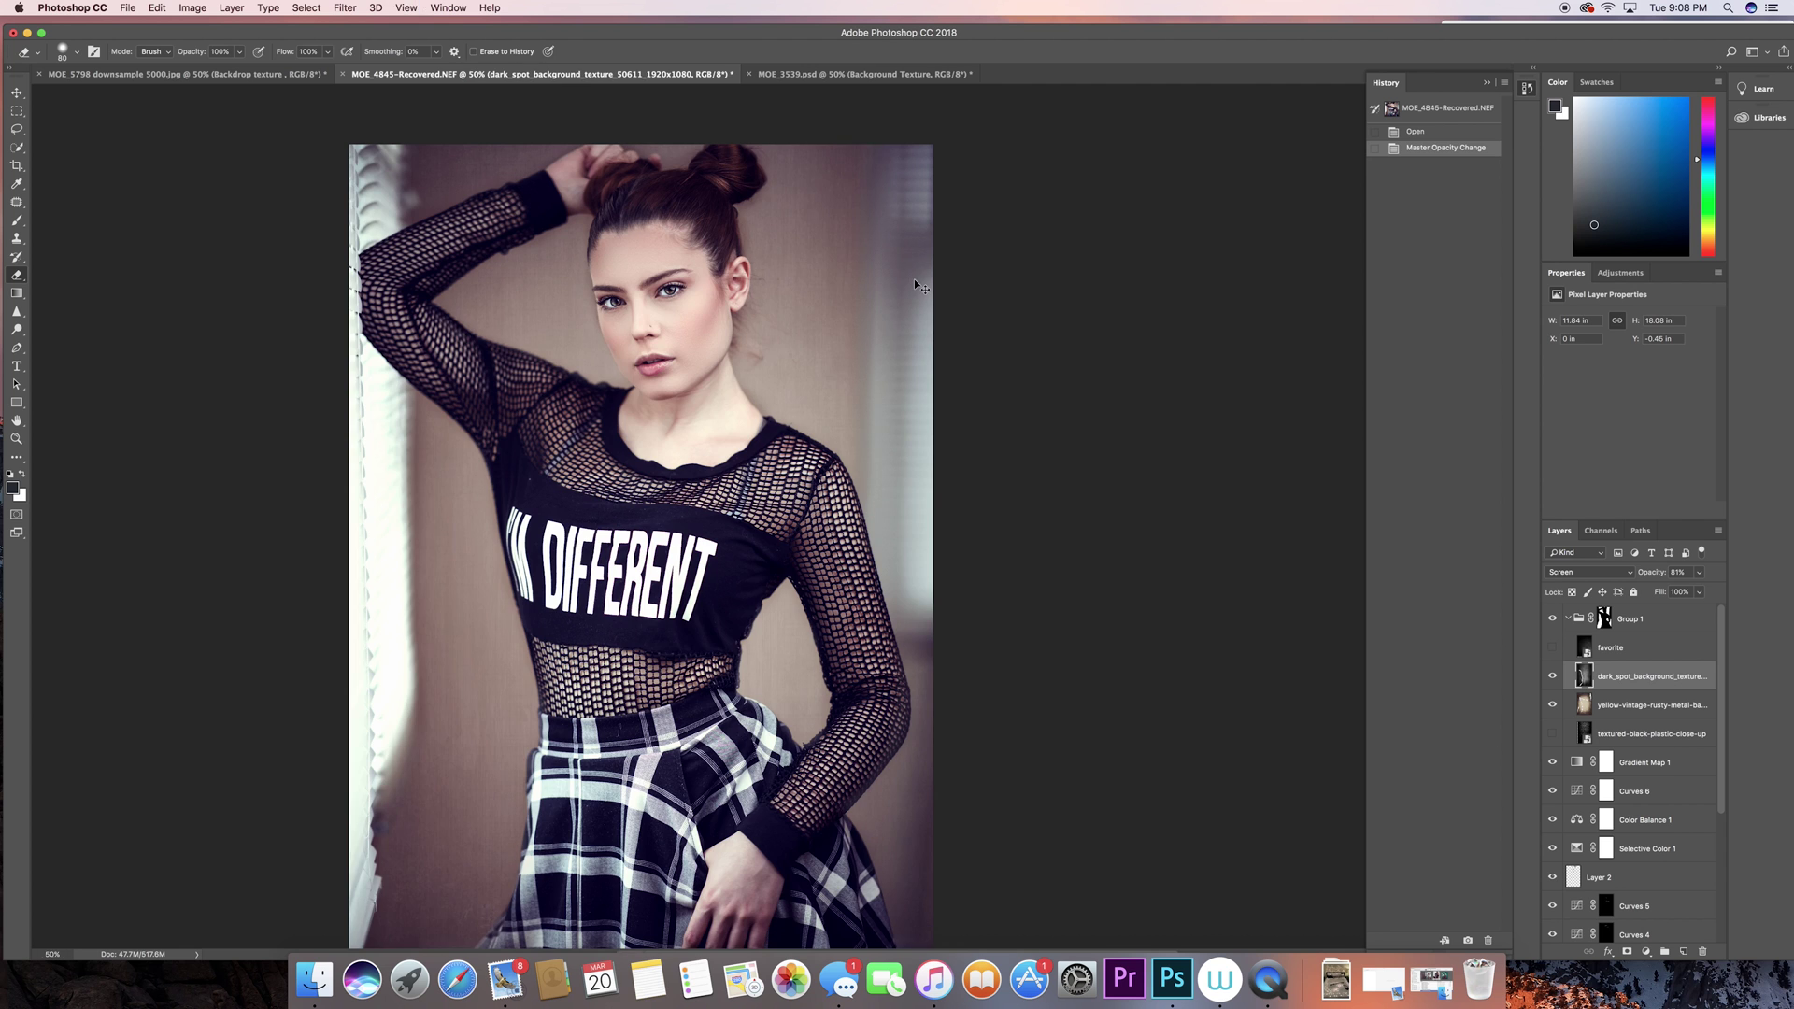
{"action": "key", "text": "super+plus"}
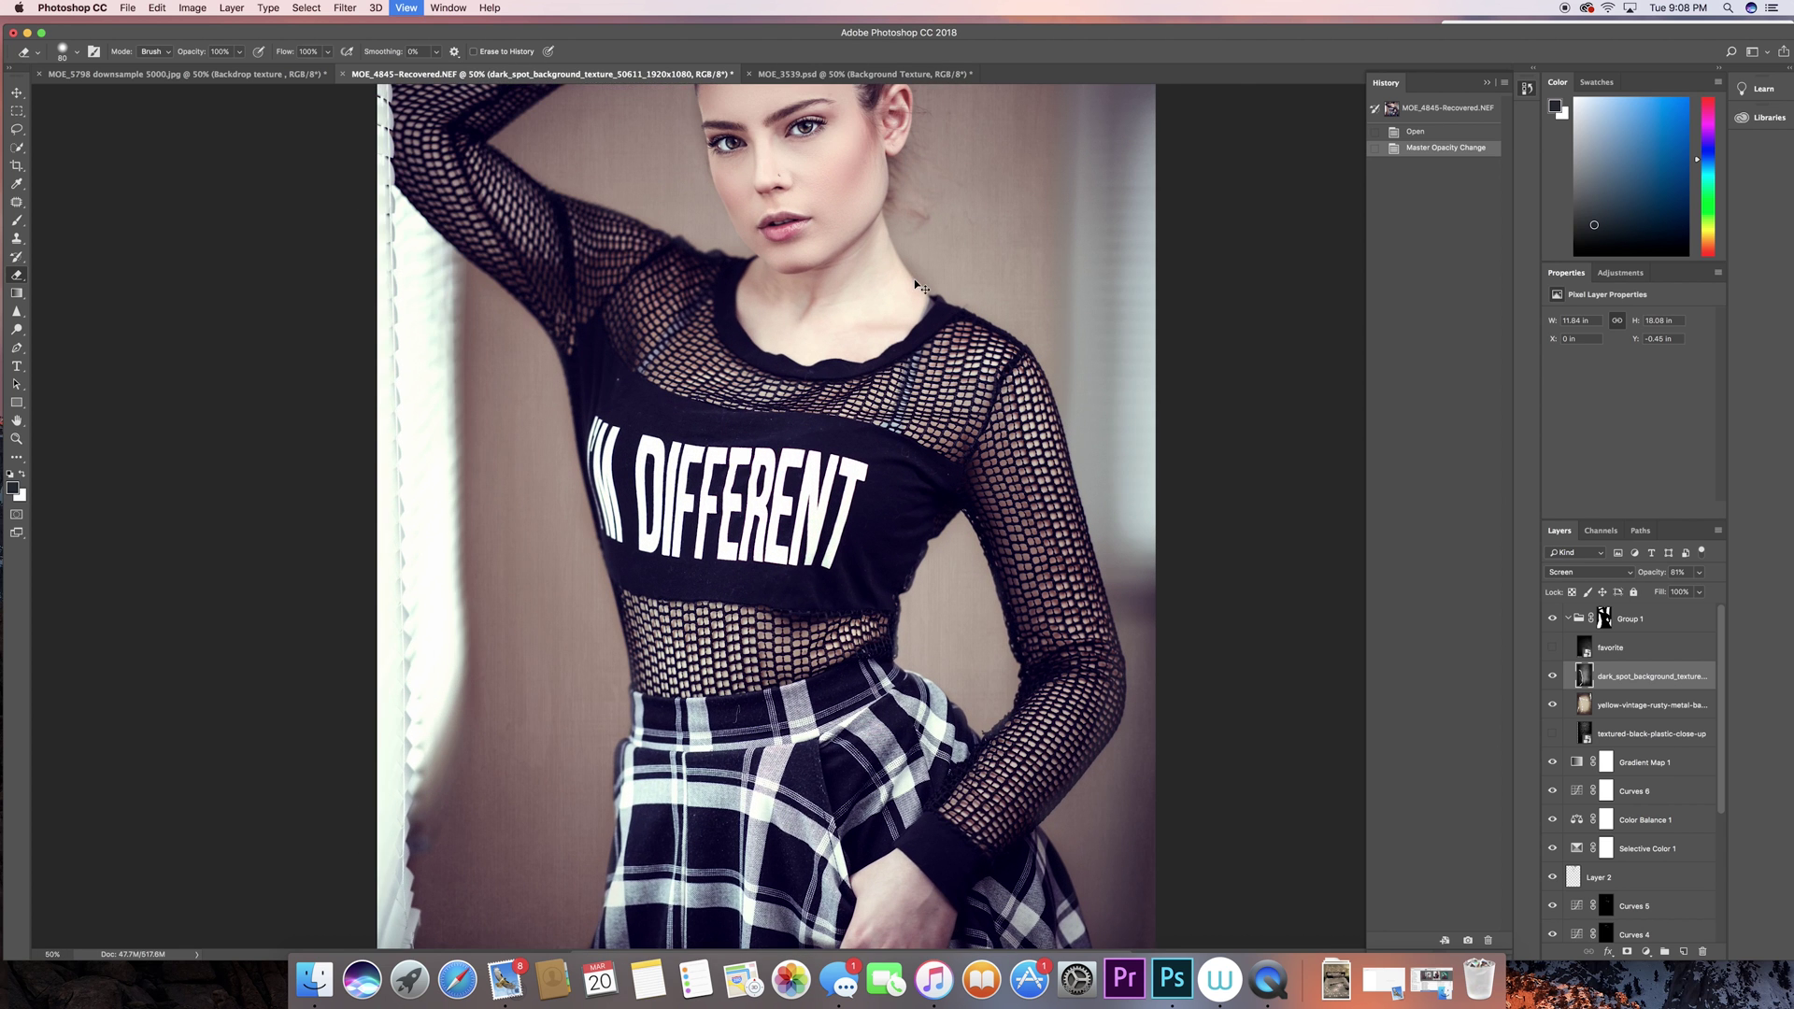
{"action": "left_click_drag", "start_coordinate": [869, 360], "coordinate": [841, 552]}
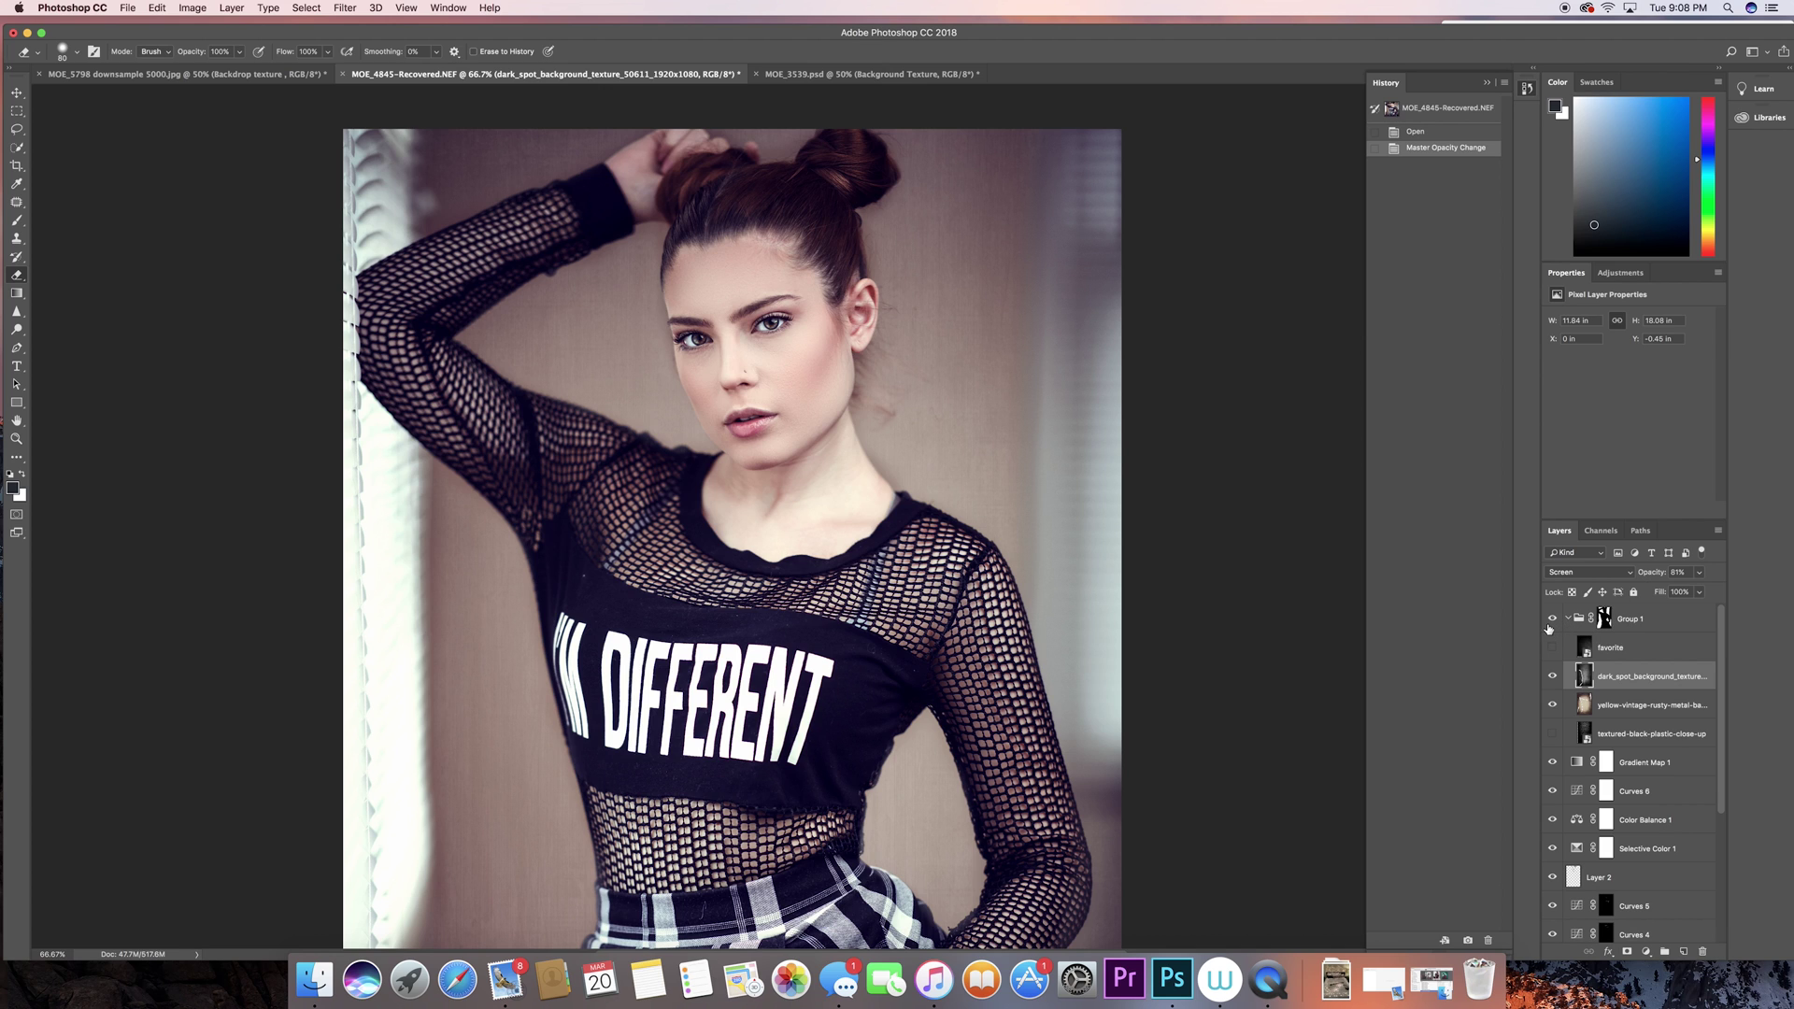
Toggle the favorite texture and the texture group to compare, leaving both hidden.
{"action": "left_click", "coordinate": [1555, 650]}
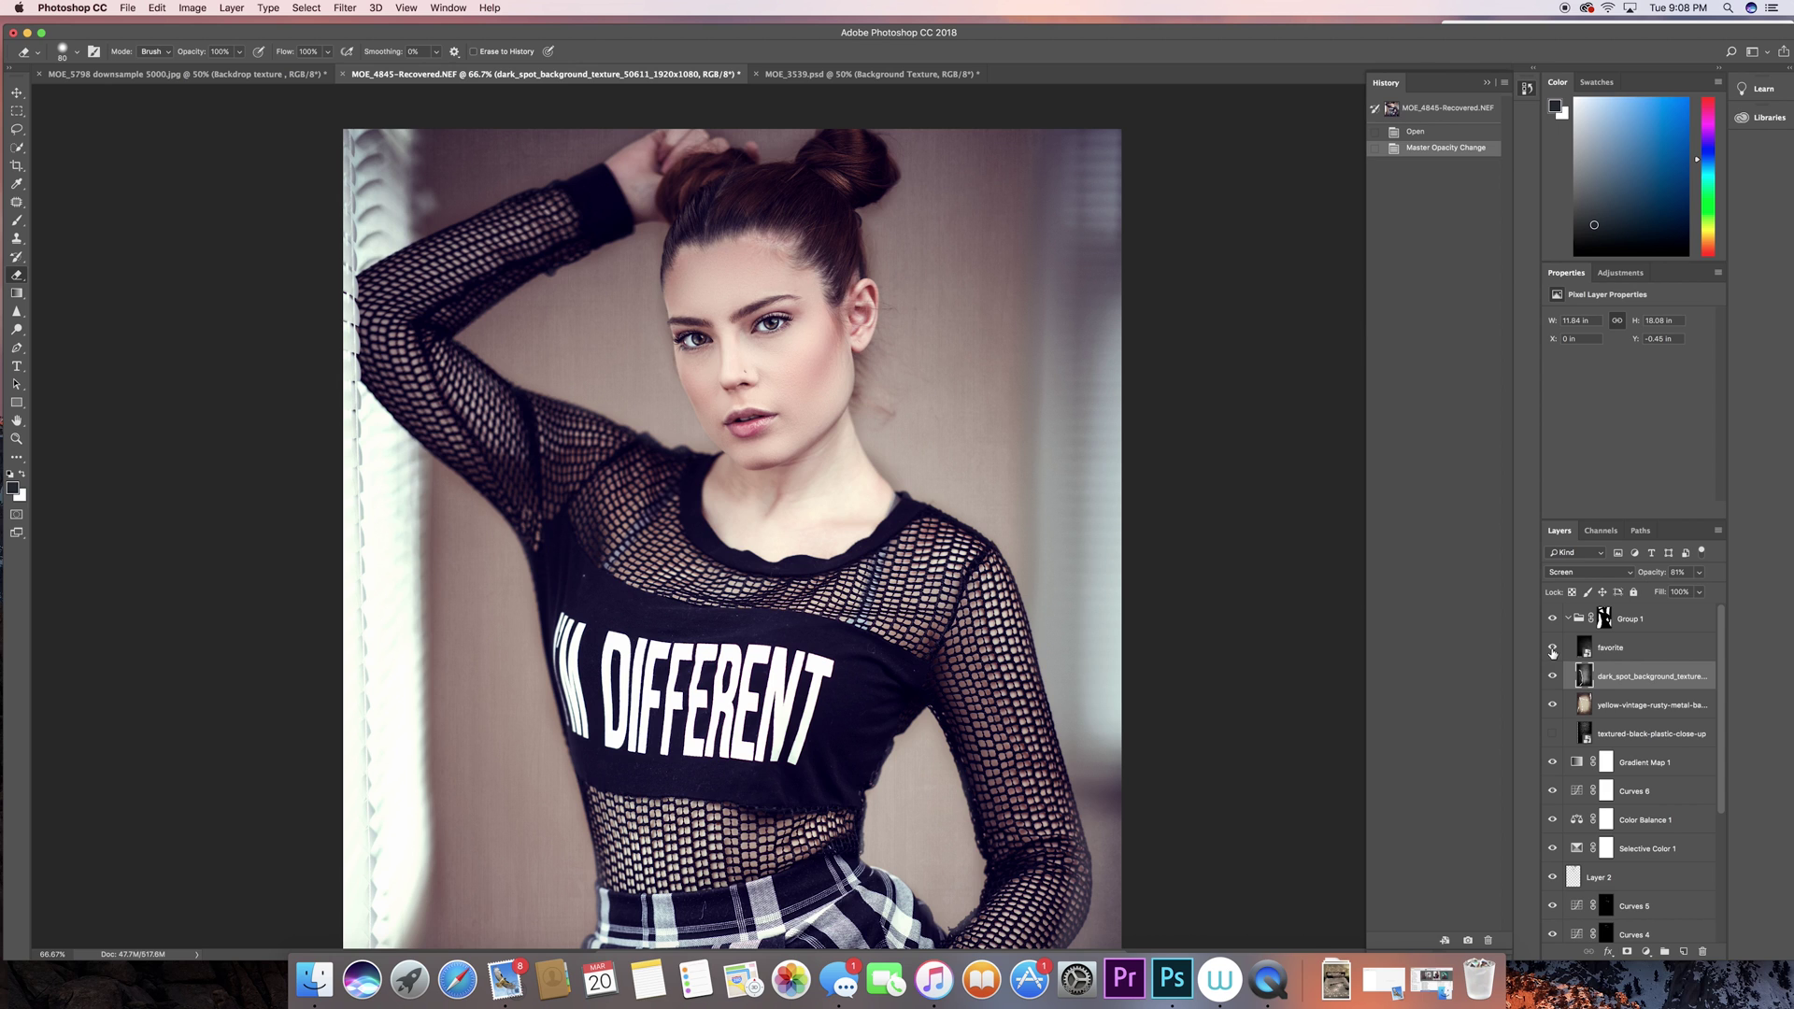
{"action": "left_click", "coordinate": [1552, 650]}
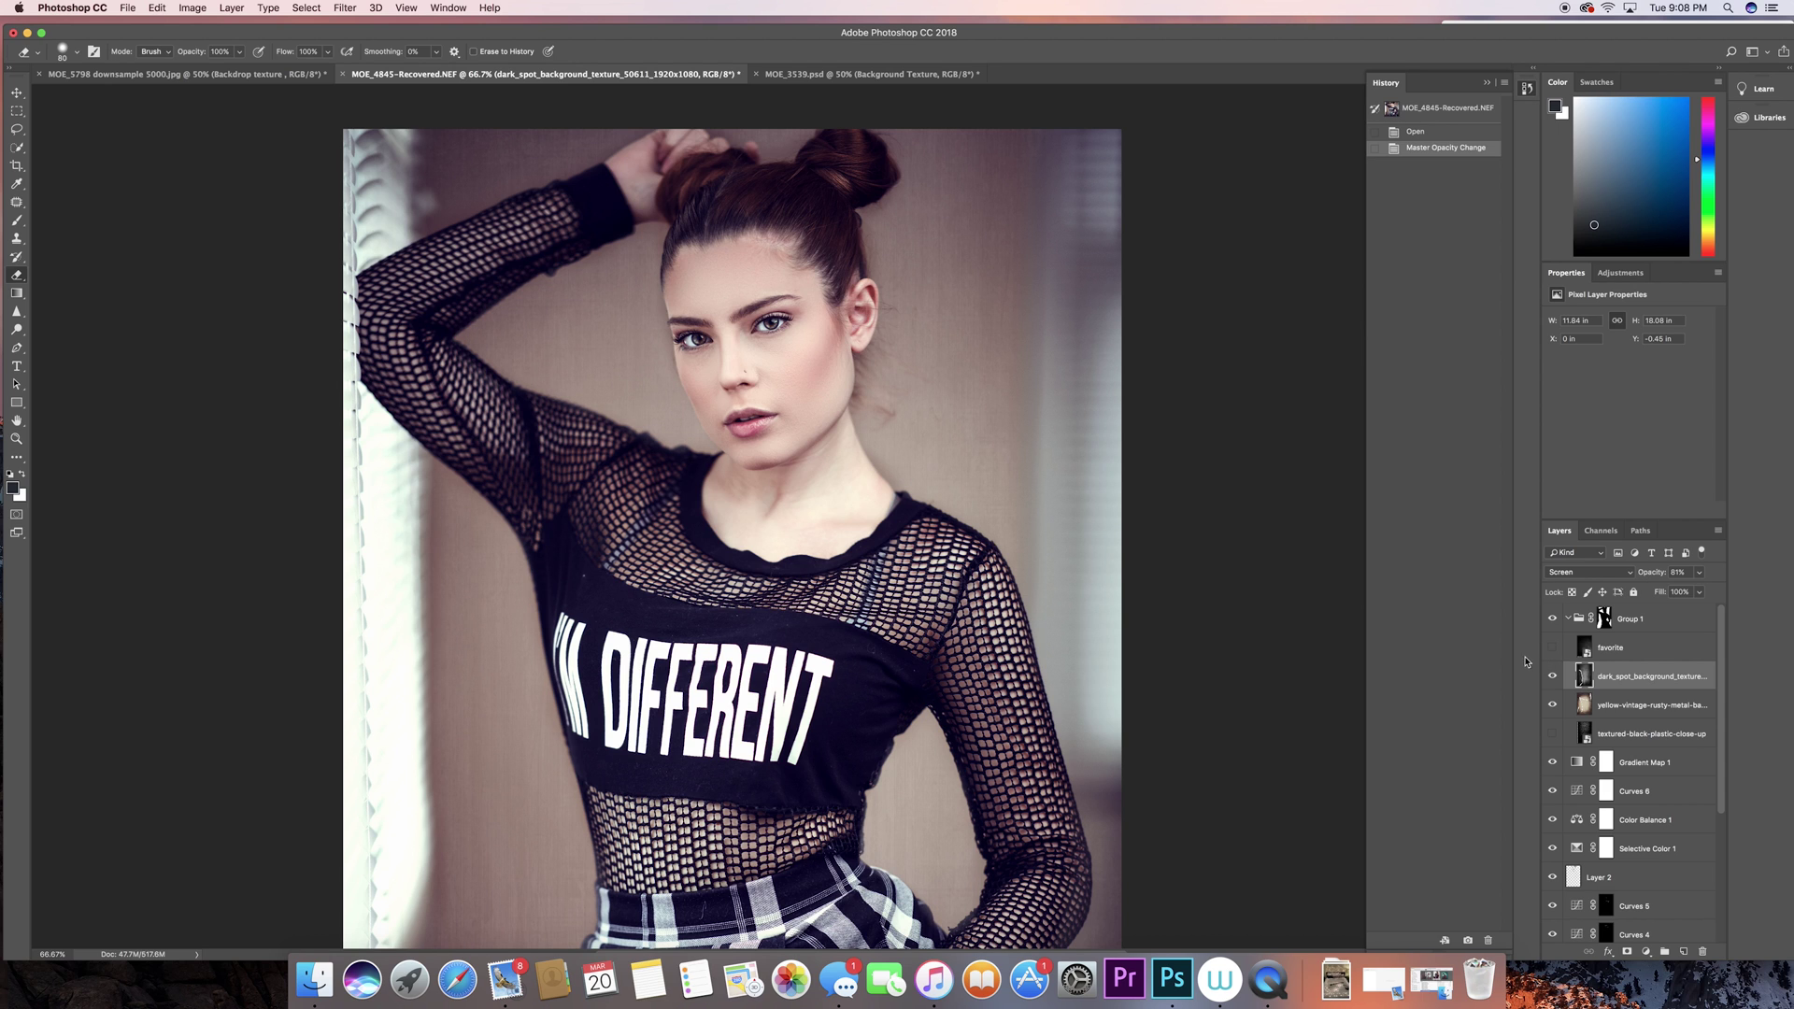
{"action": "left_click", "coordinate": [1552, 620]}
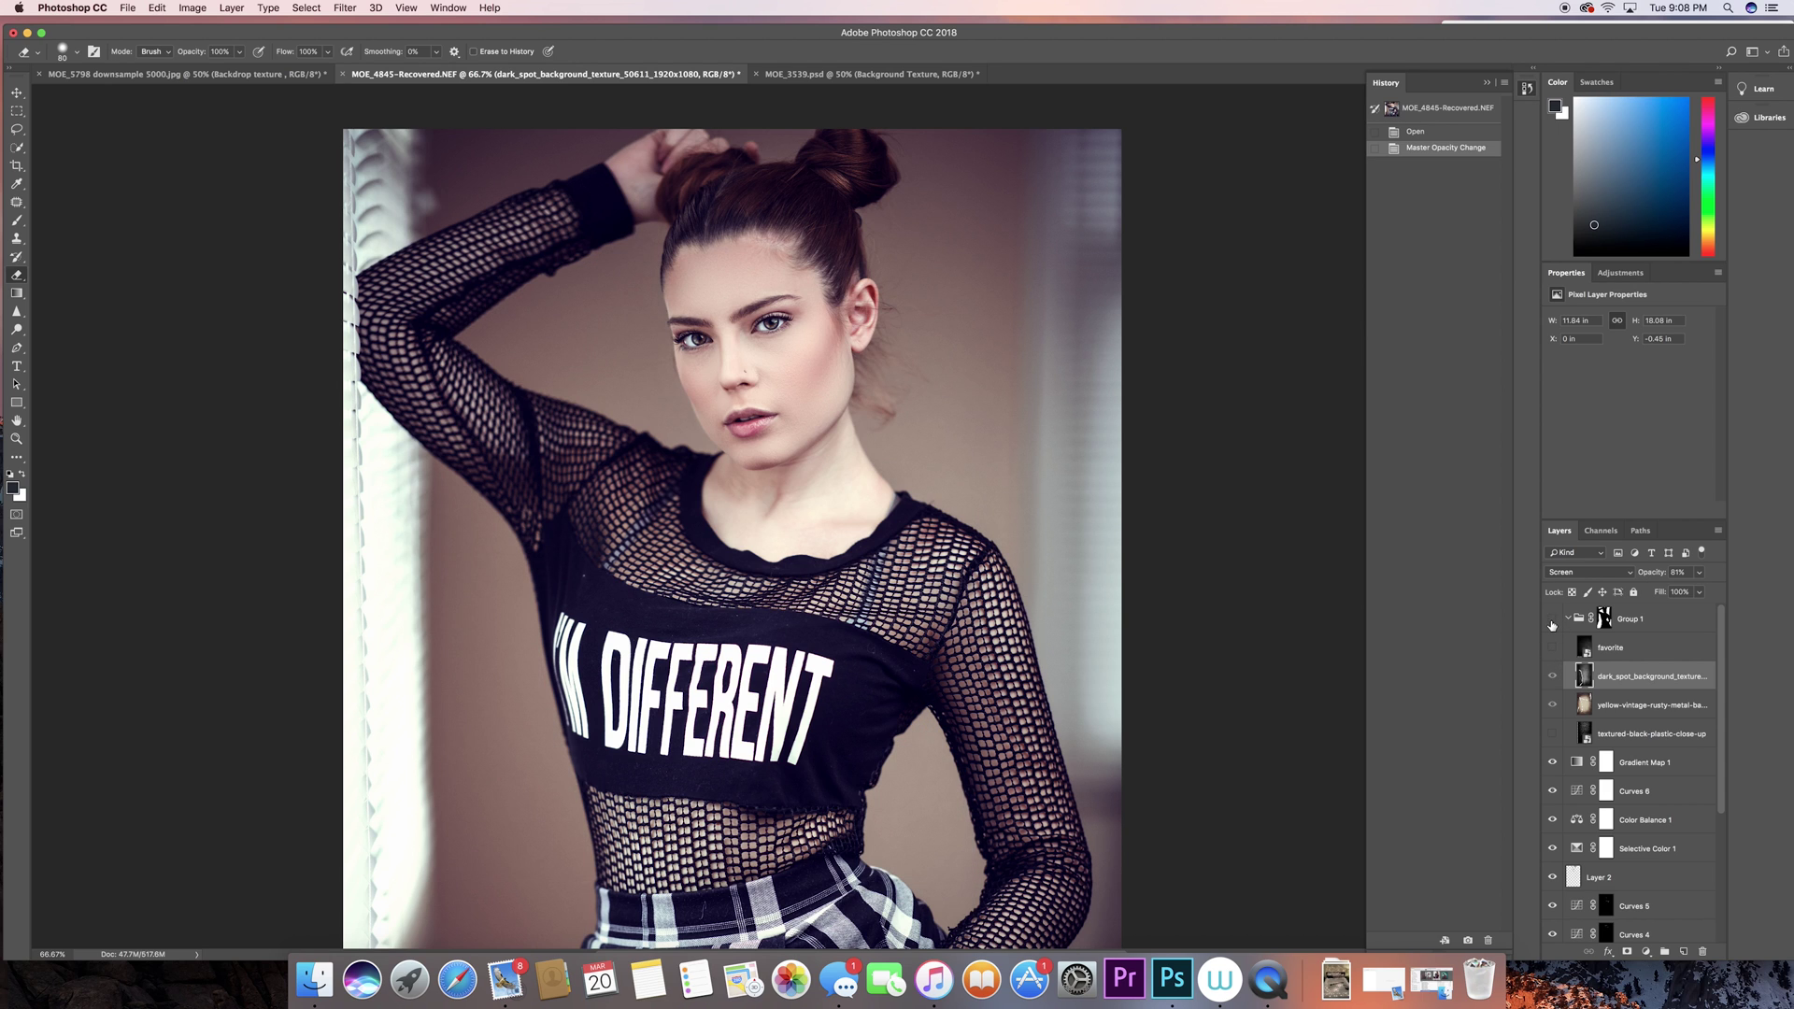
{"action": "left_click", "coordinate": [1552, 621]}
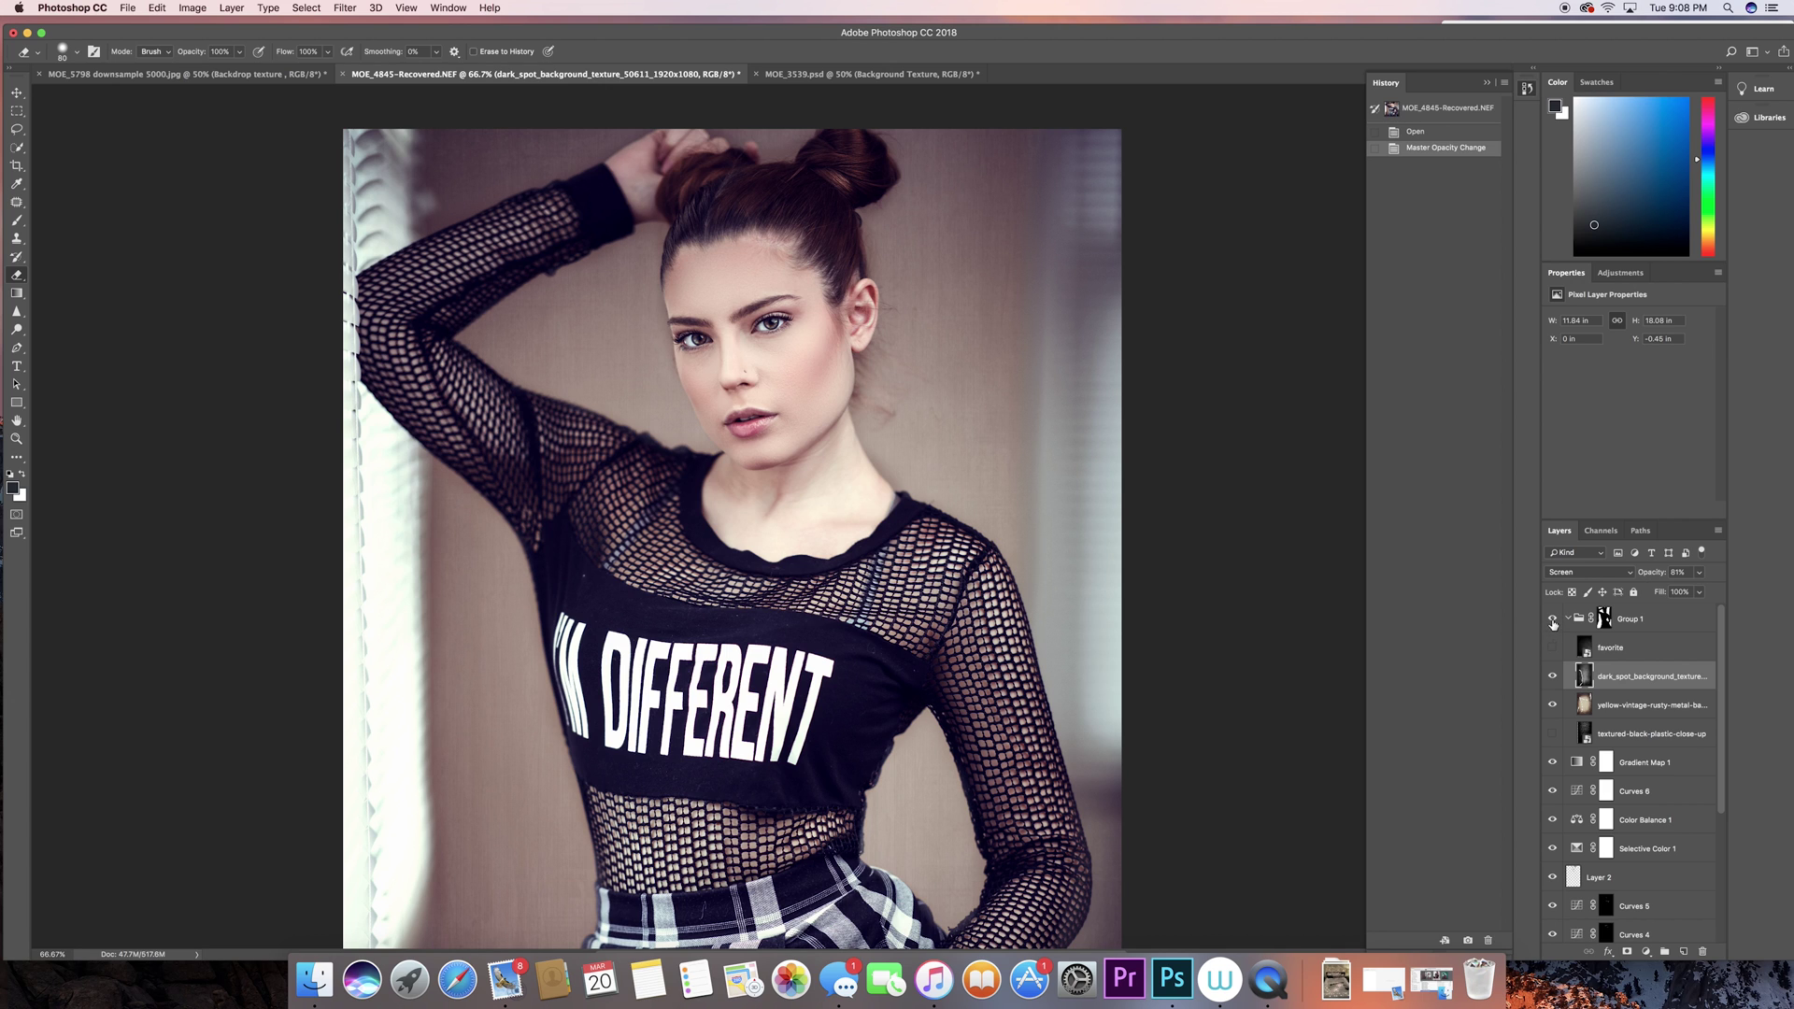
{"action": "left_click", "coordinate": [1552, 623]}
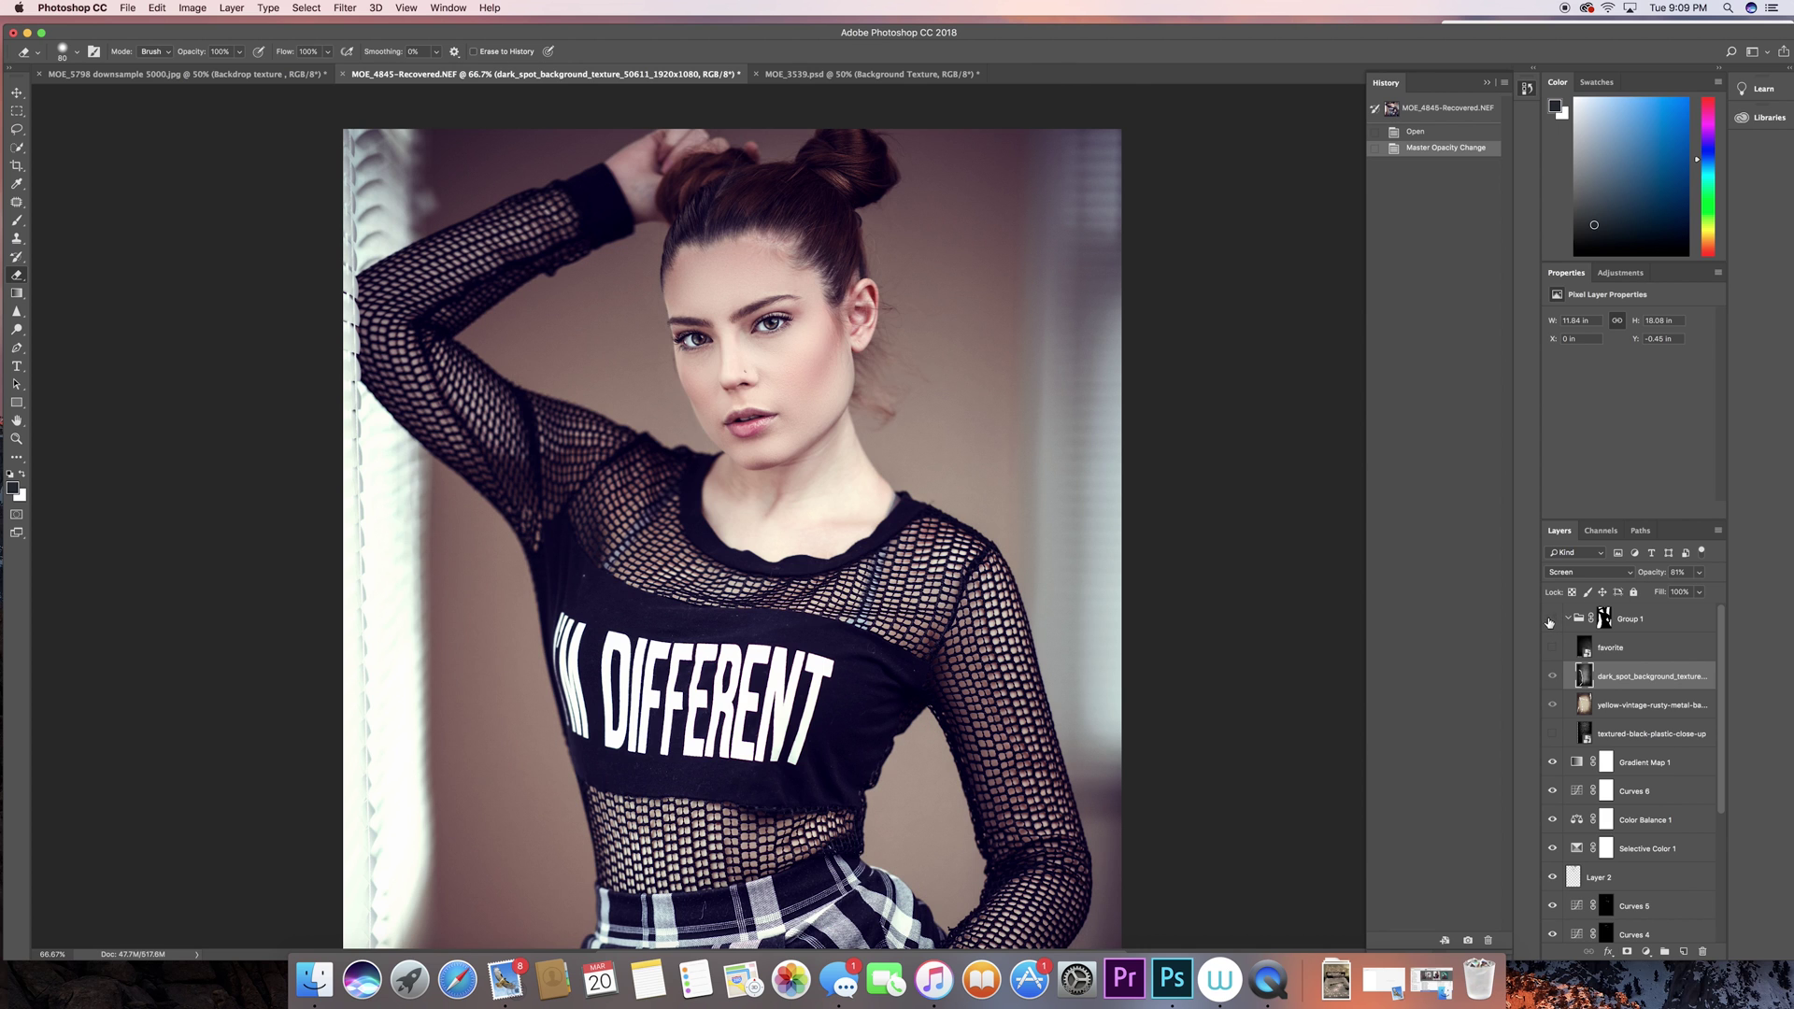
In MOE_3539.psd, toggle the Background Texture layer off, on and off to compare the wall.
{"action": "left_click", "coordinate": [838, 75]}
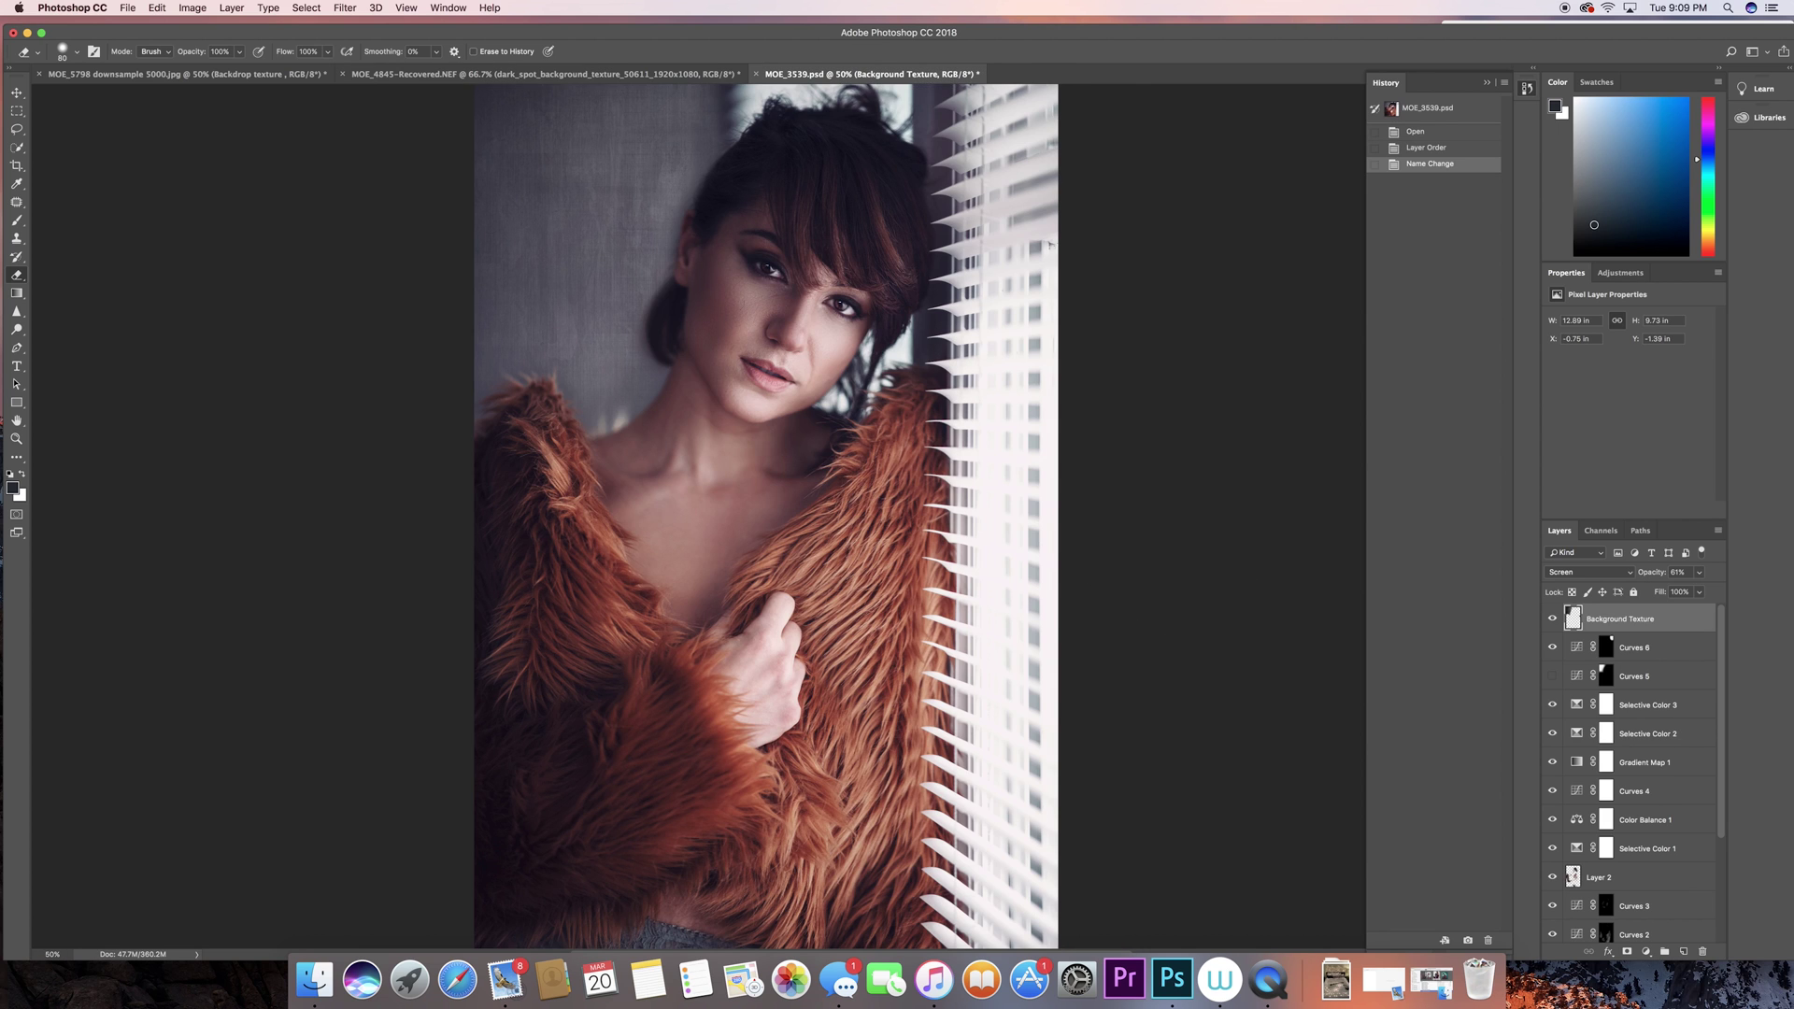
{"action": "scroll", "coordinate": [801, 336], "scroll_direction": "up", "scroll_amount": 5}
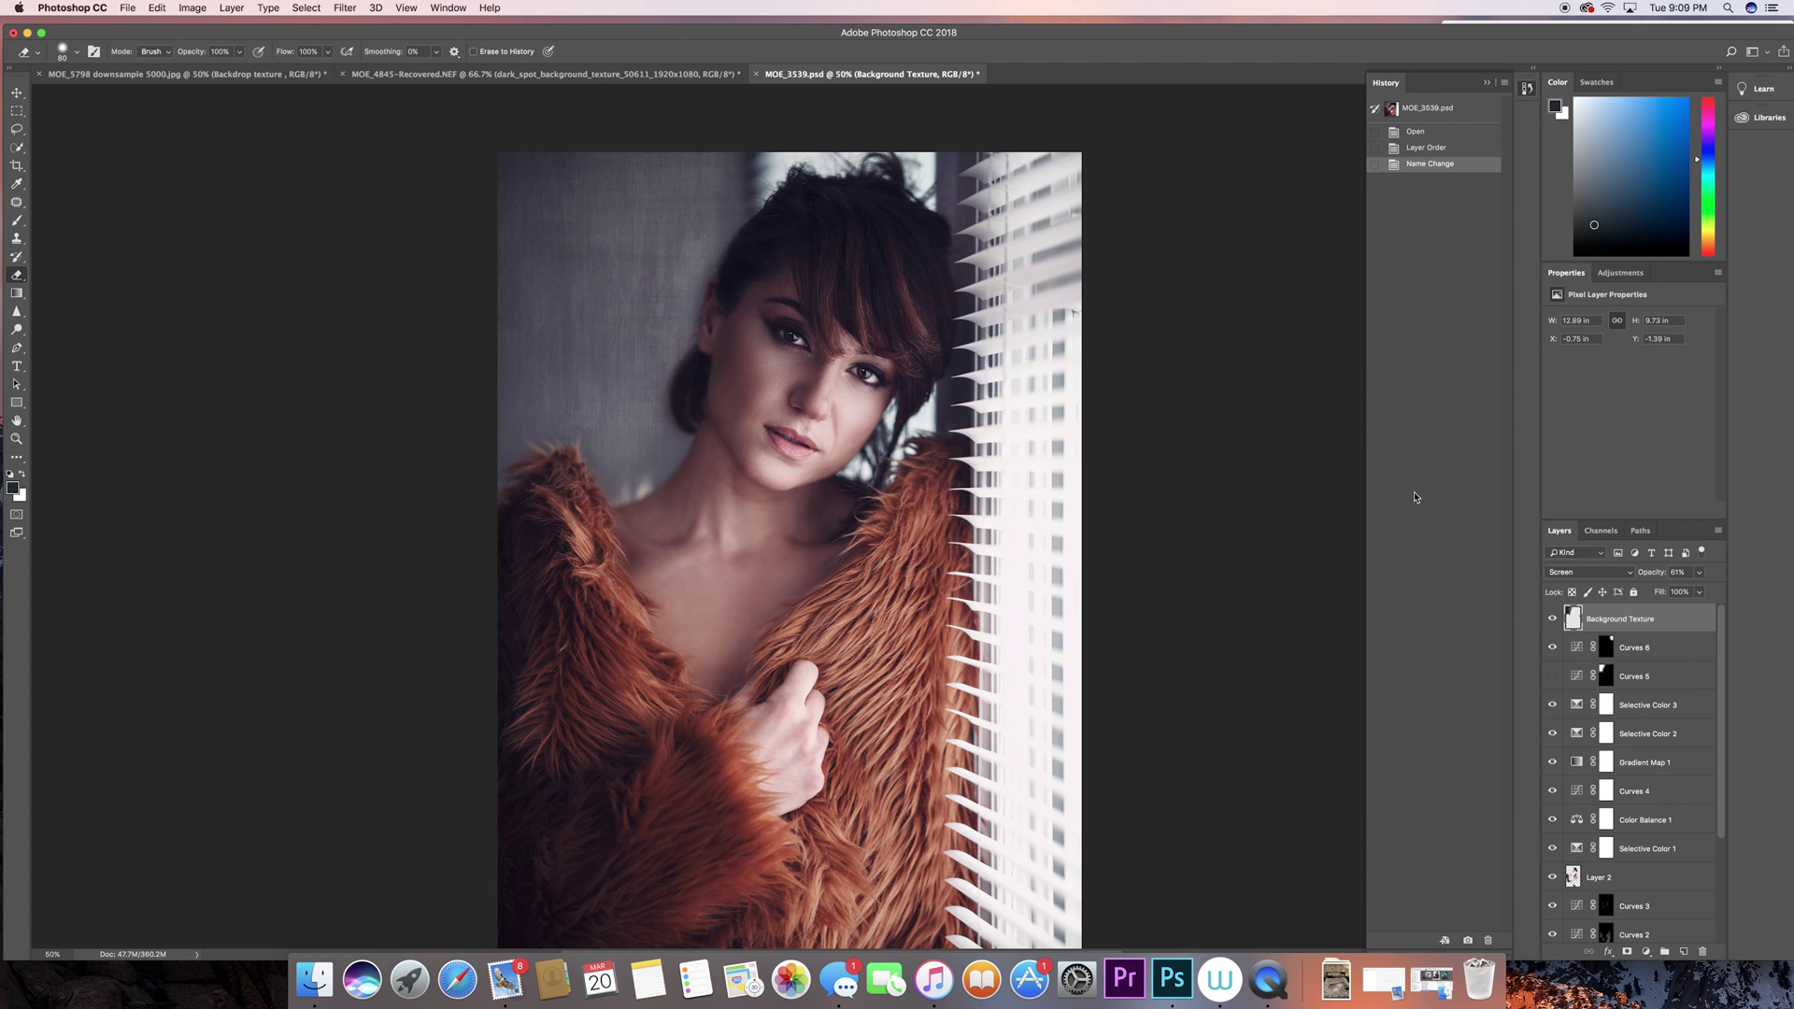
{"action": "left_click", "coordinate": [1552, 621]}
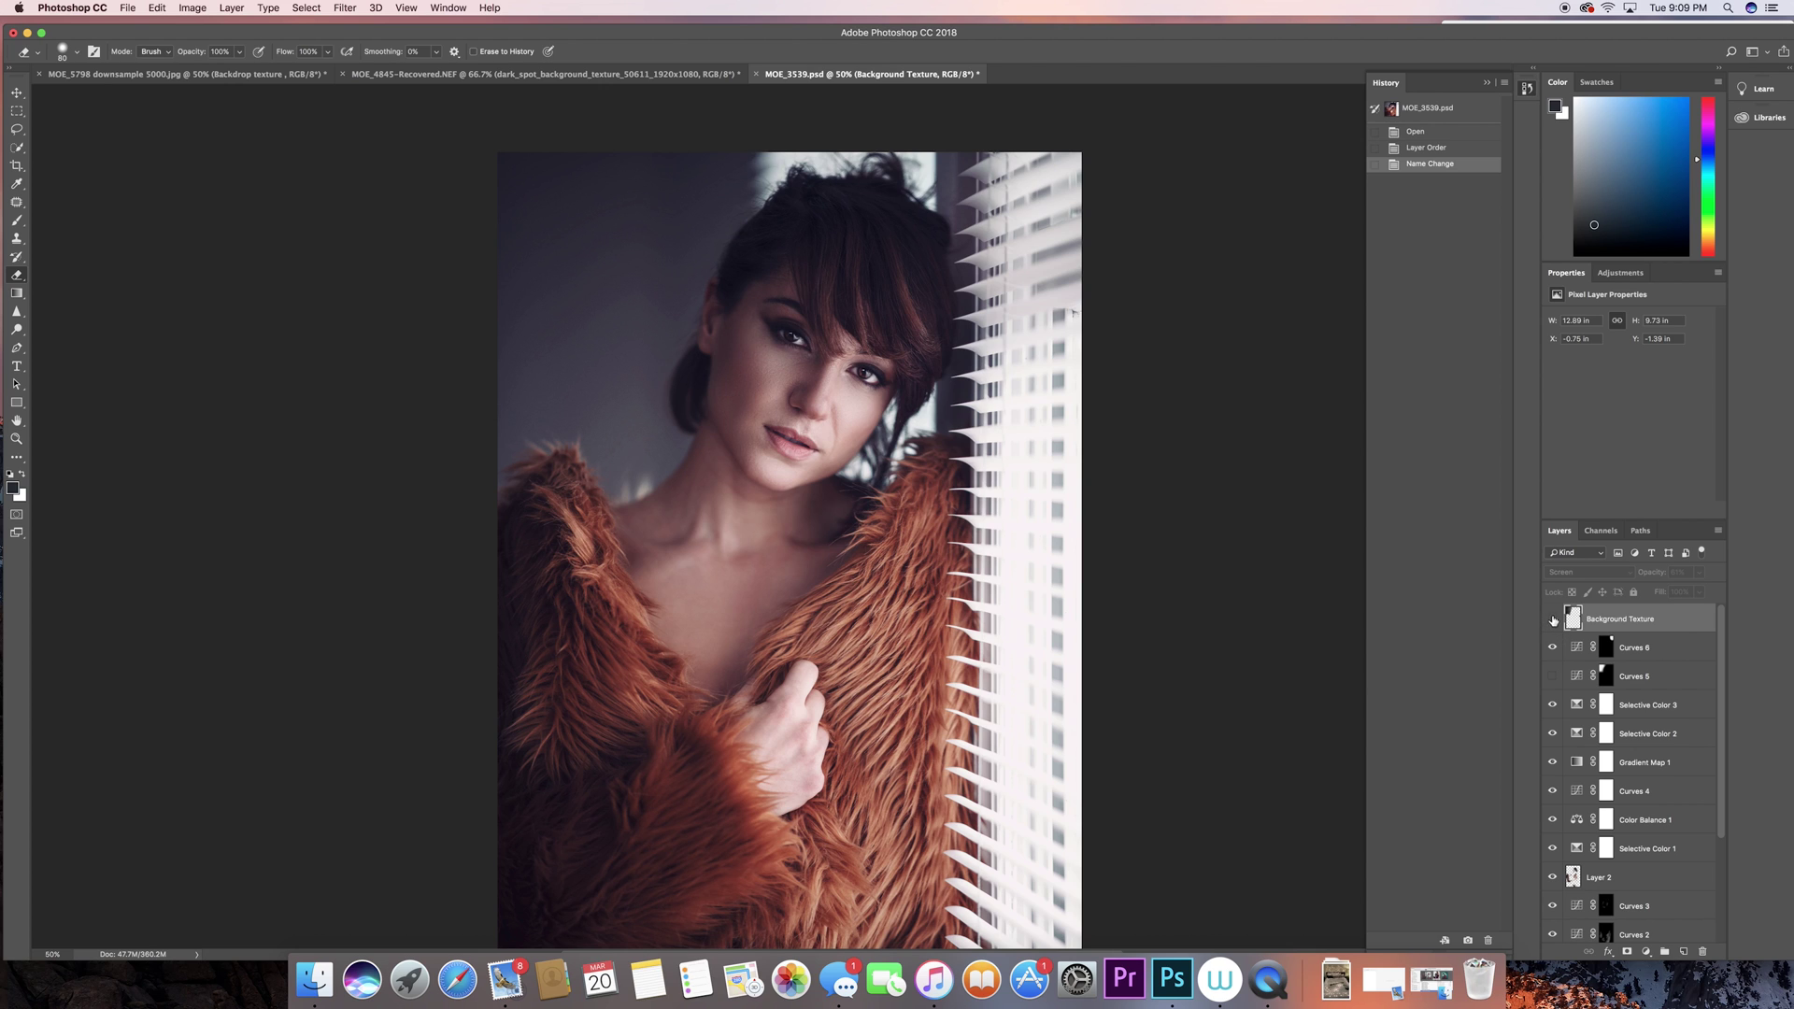
{"action": "left_click", "coordinate": [1553, 620]}
{"action": "left_click", "coordinate": [1554, 621]}
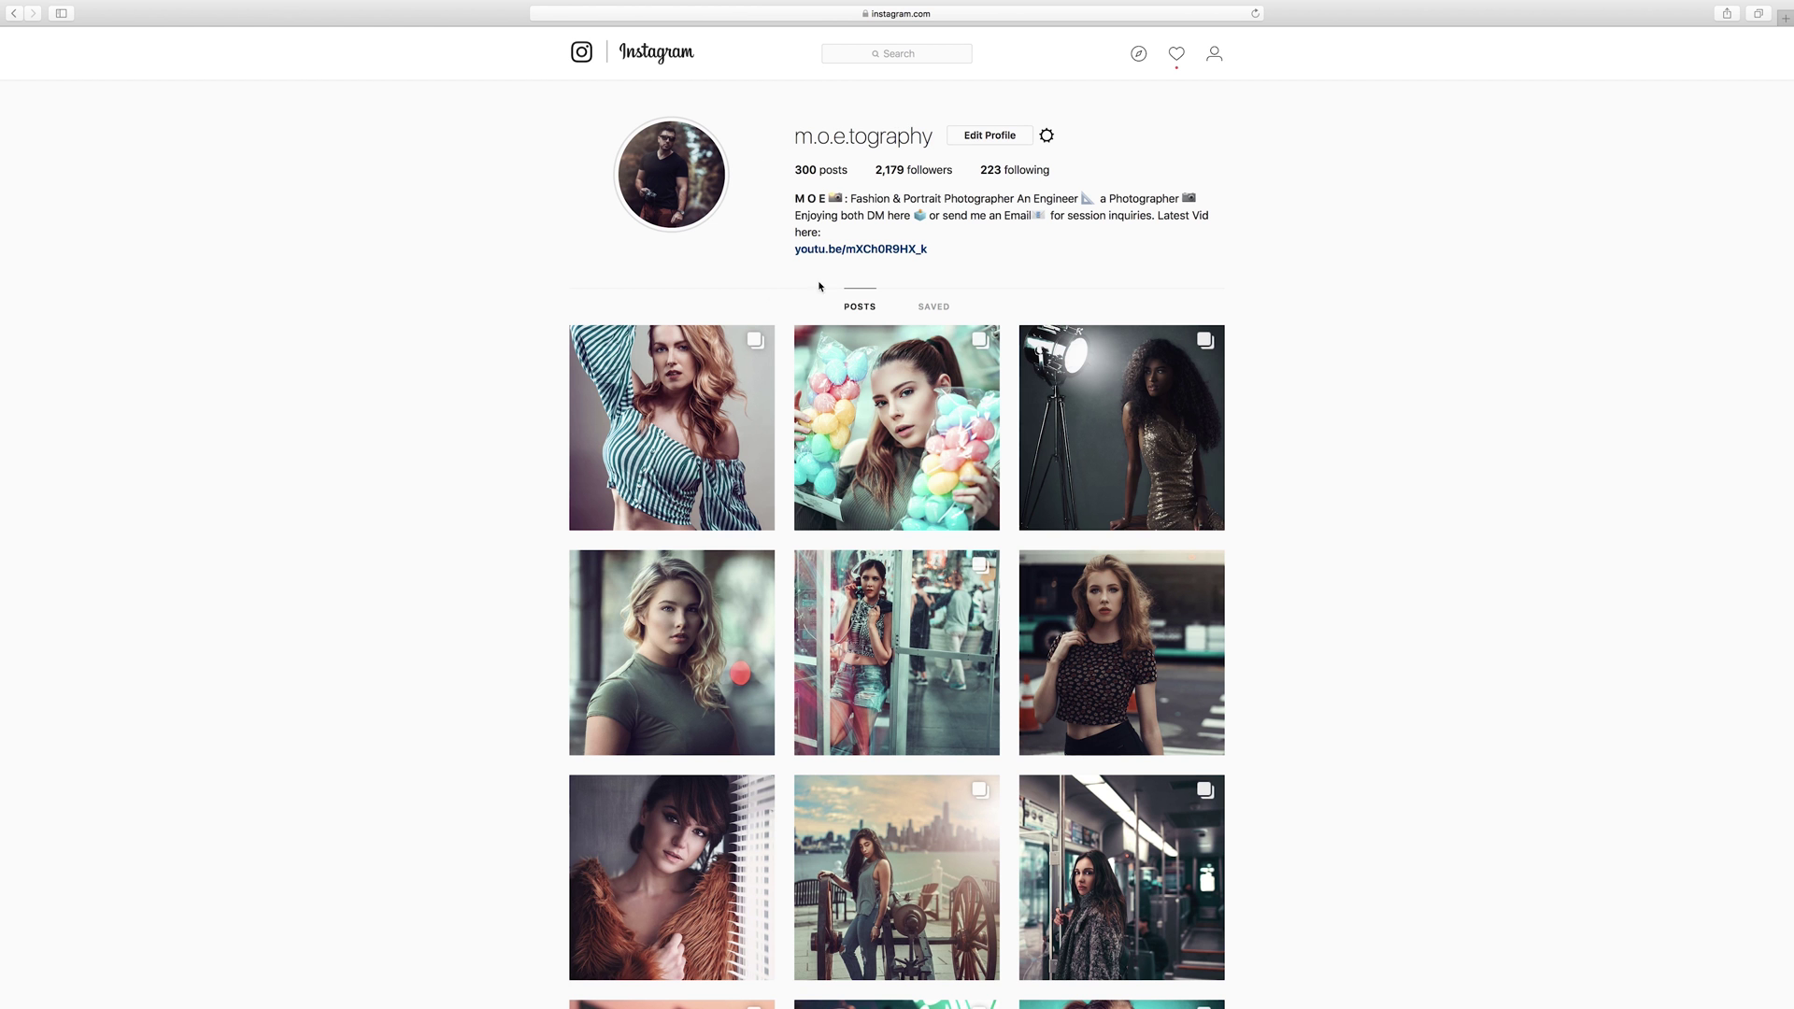
Scroll down the Instagram grid to older posts like the teal-turtleneck and fairy-lights portraits.
{"action": "scroll", "coordinate": [437, 394], "scroll_direction": "down", "scroll_amount": 5}
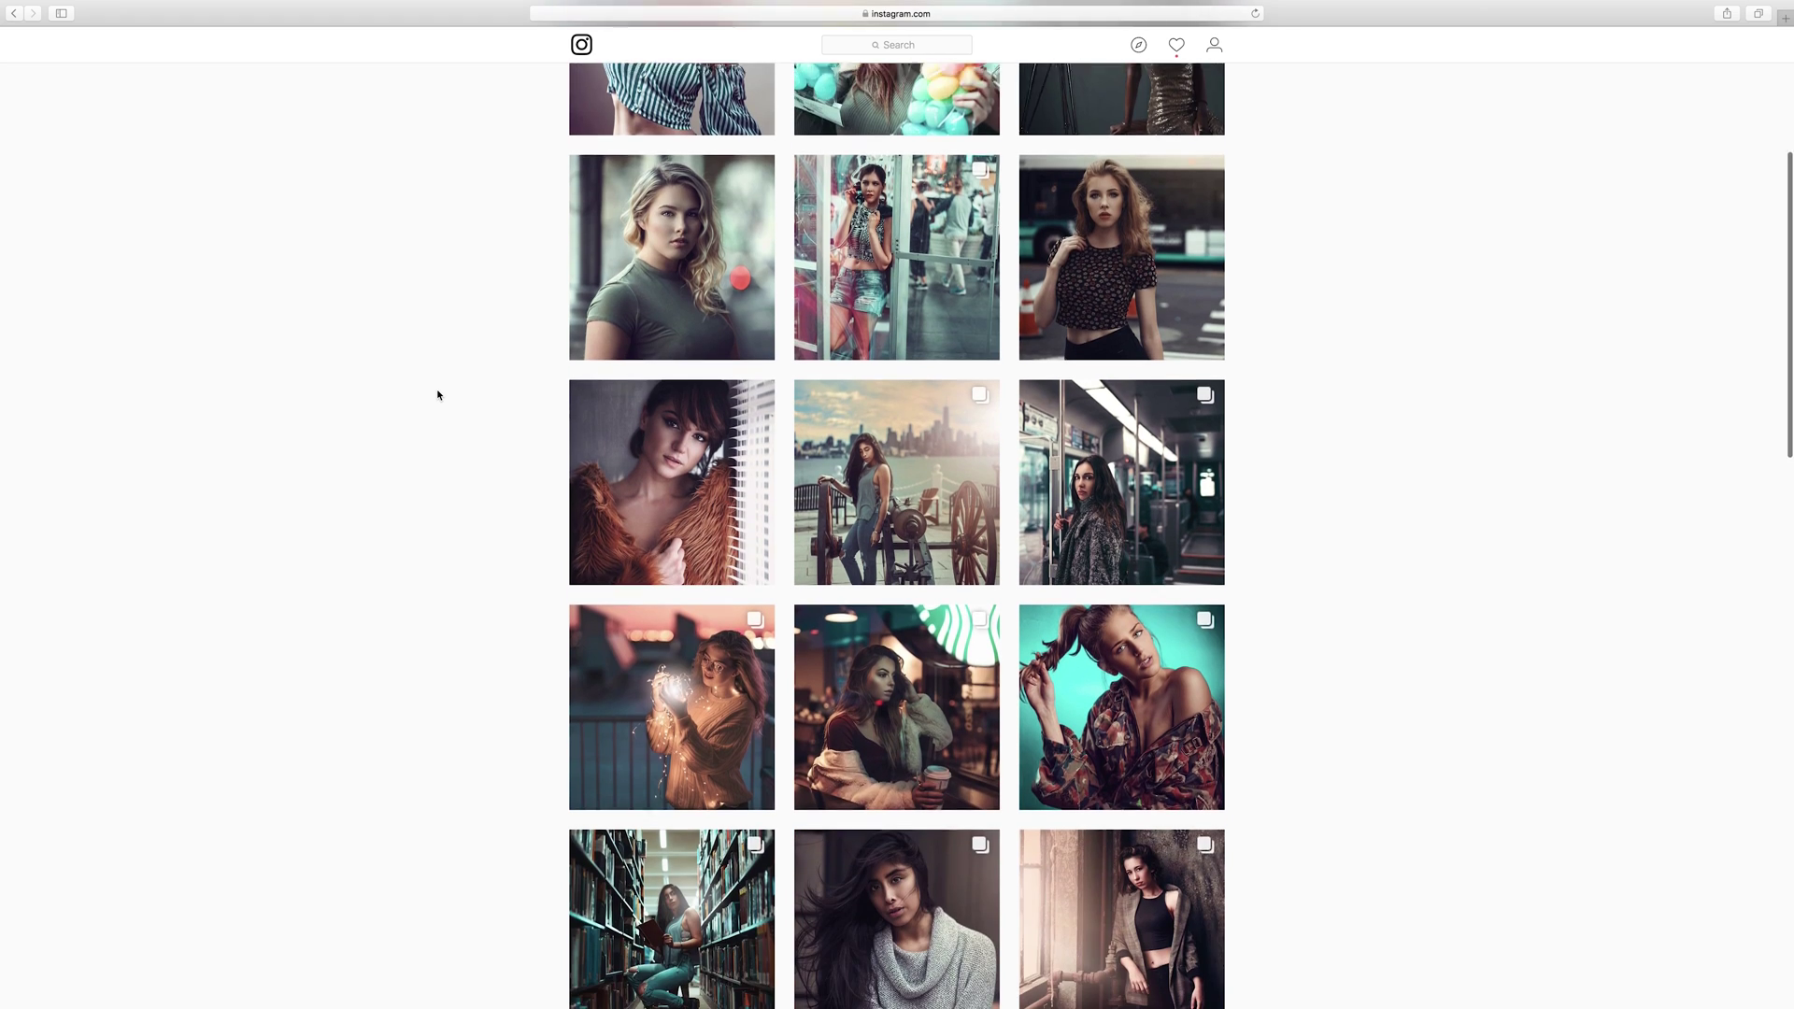
{"action": "scroll", "coordinate": [437, 394], "scroll_direction": "down", "scroll_amount": 3}
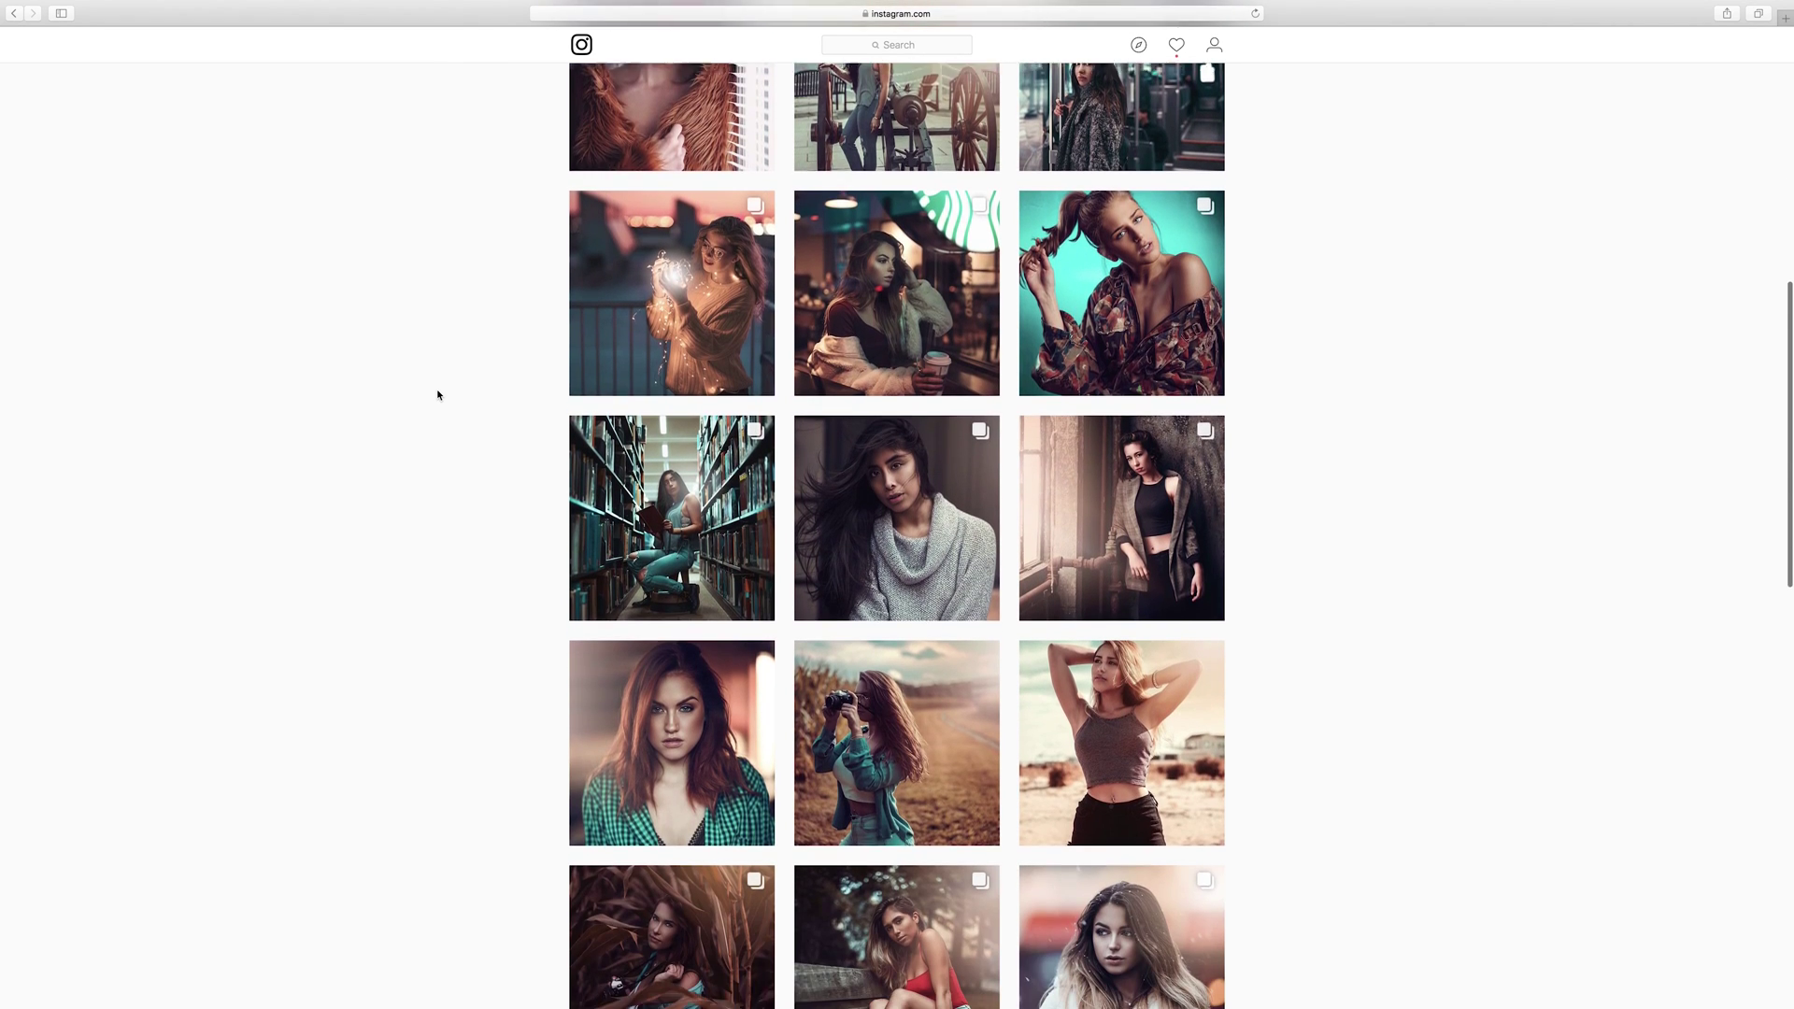
{"action": "scroll", "coordinate": [438, 394], "scroll_direction": "down", "scroll_amount": 7}
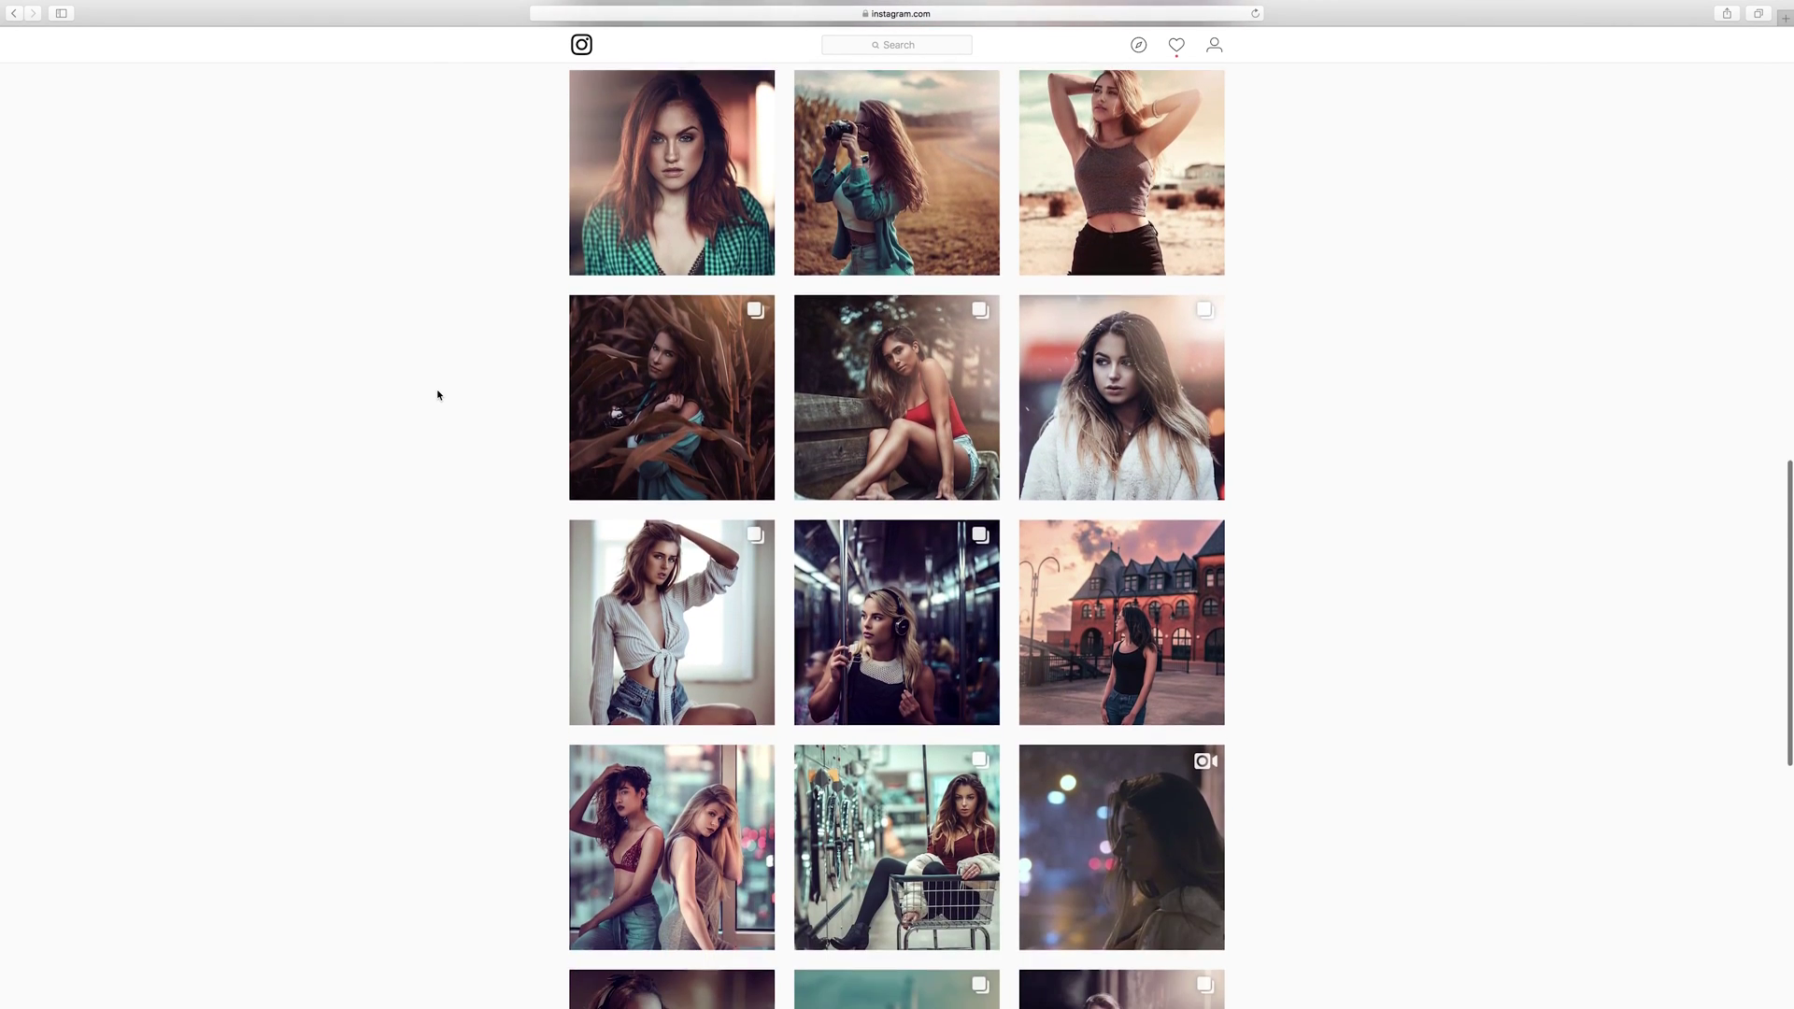
{"action": "scroll", "coordinate": [437, 394], "scroll_direction": "down", "scroll_amount": 7}
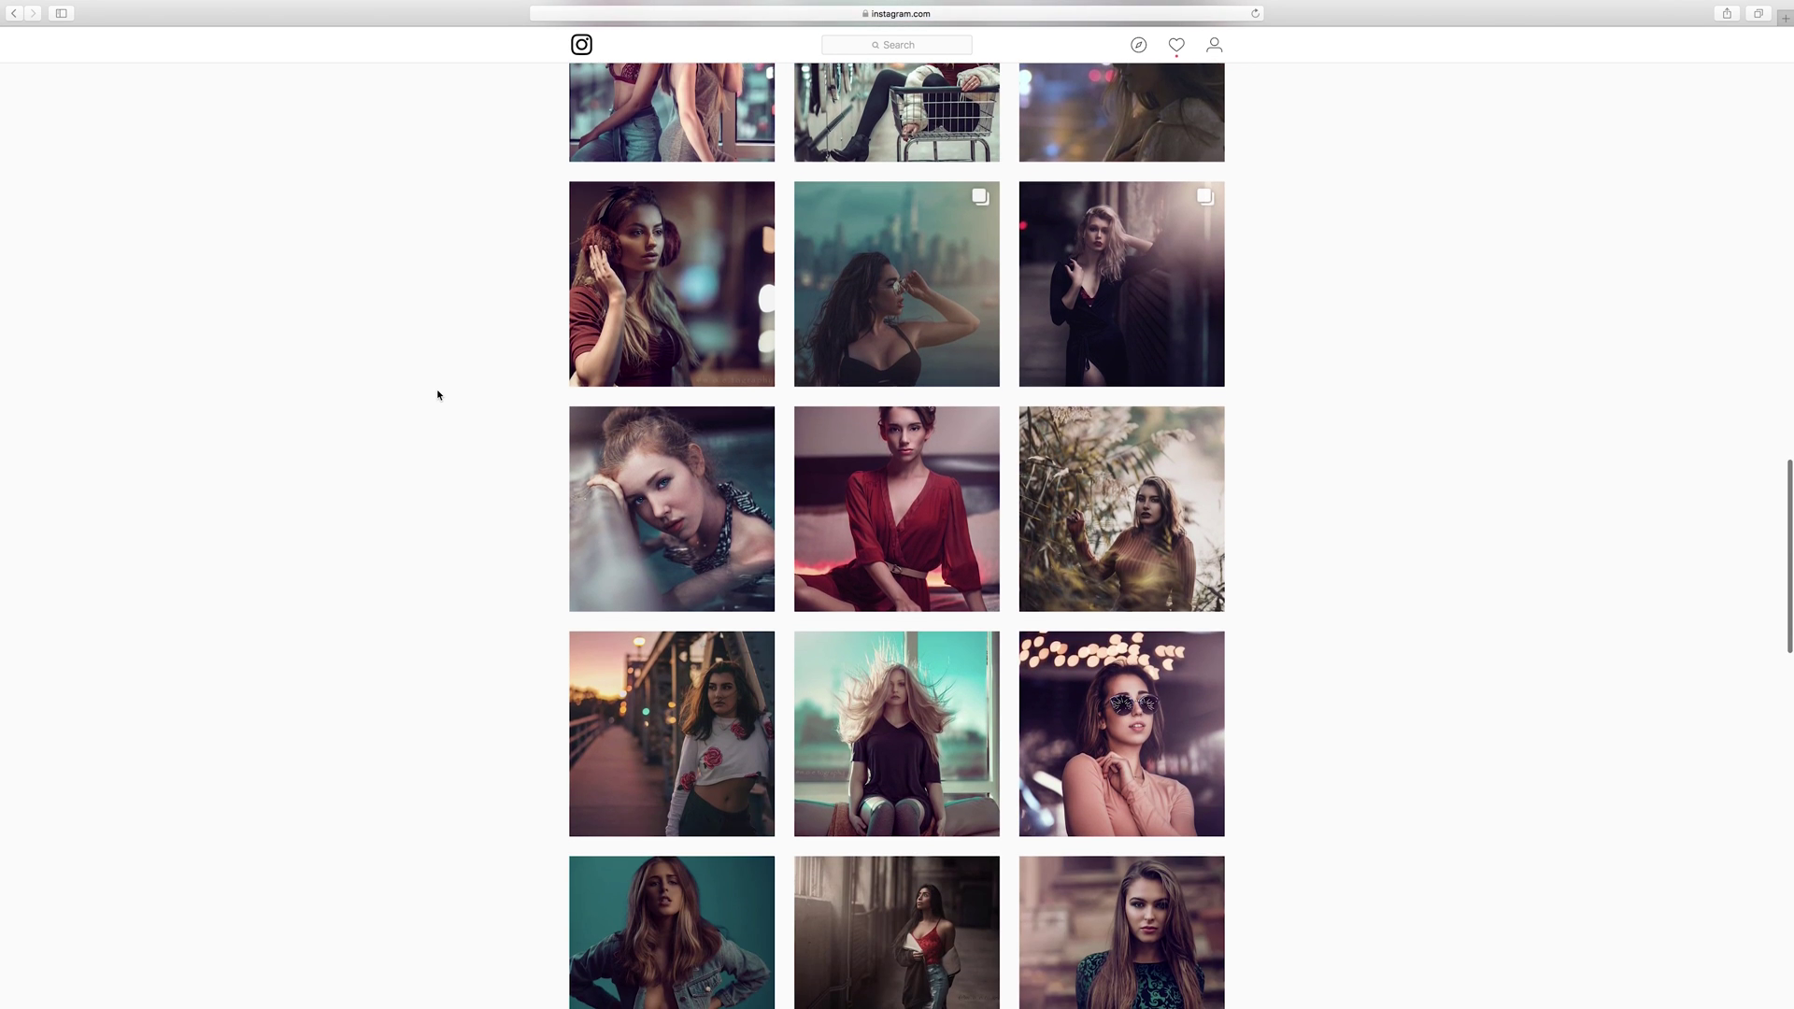
{"action": "scroll", "coordinate": [438, 395], "scroll_direction": "down", "scroll_amount": 9}
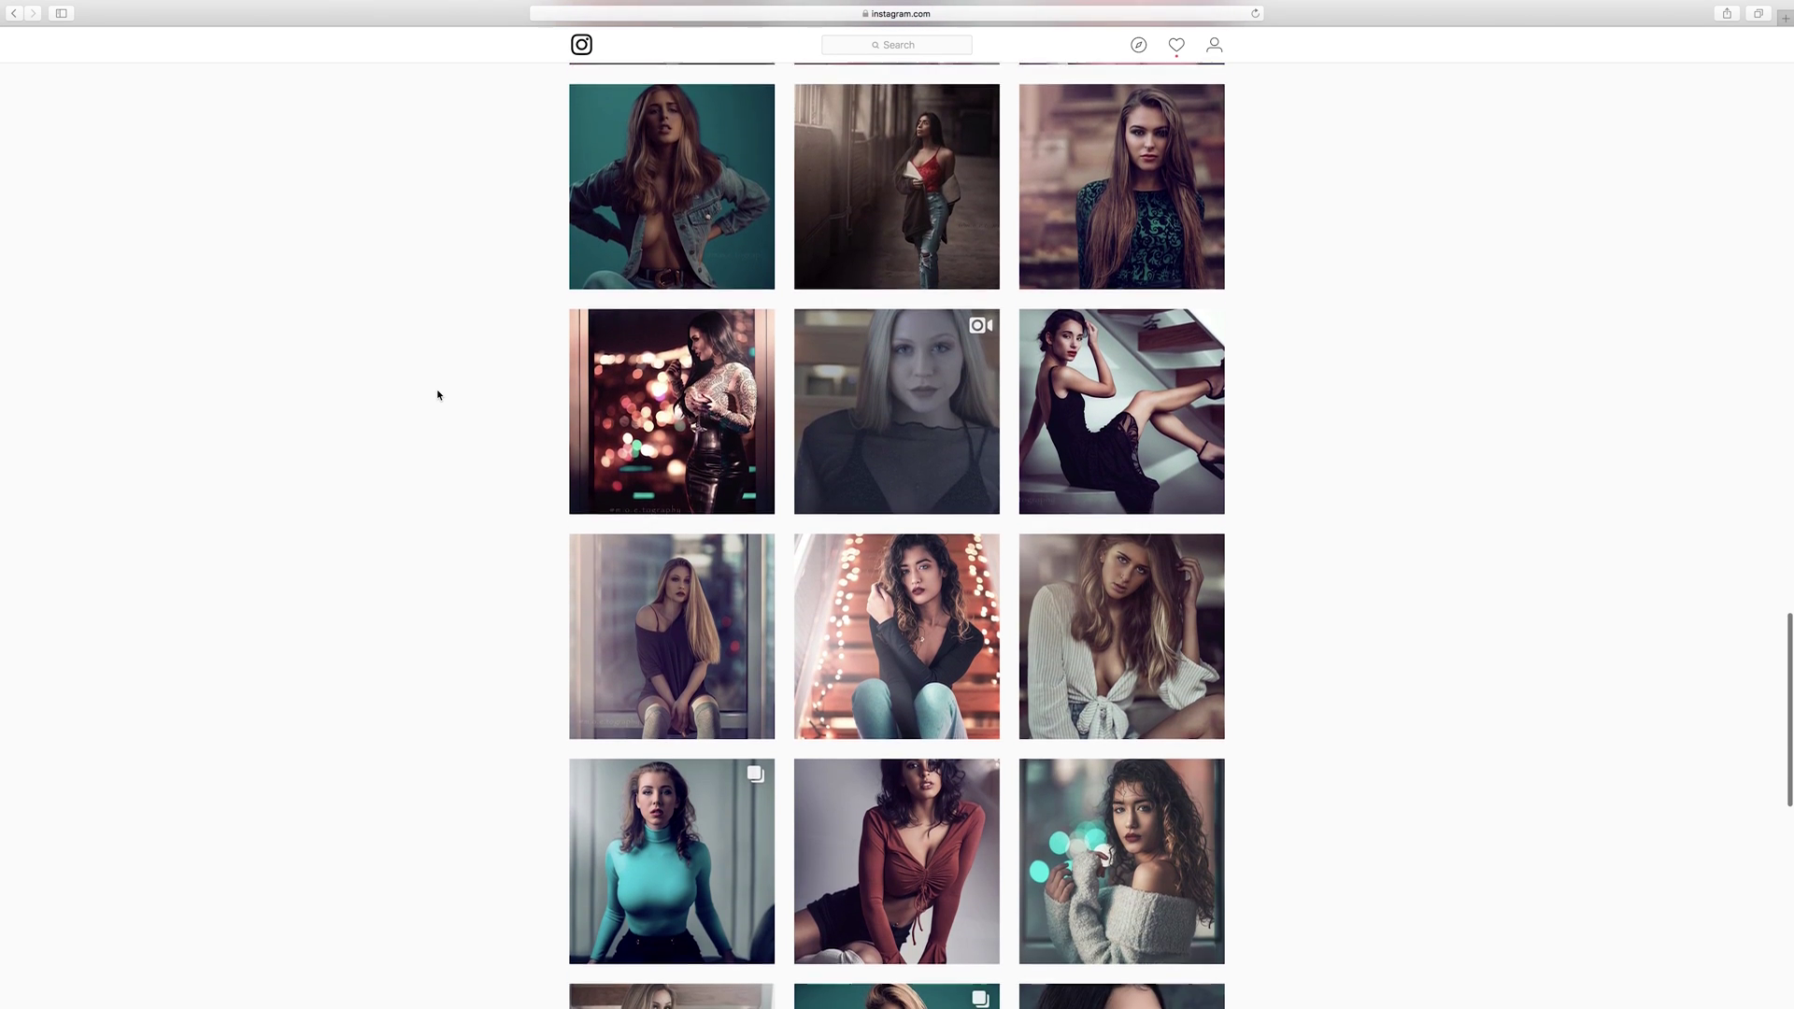
{"action": "scroll", "coordinate": [438, 395], "scroll_direction": "down", "scroll_amount": 7}
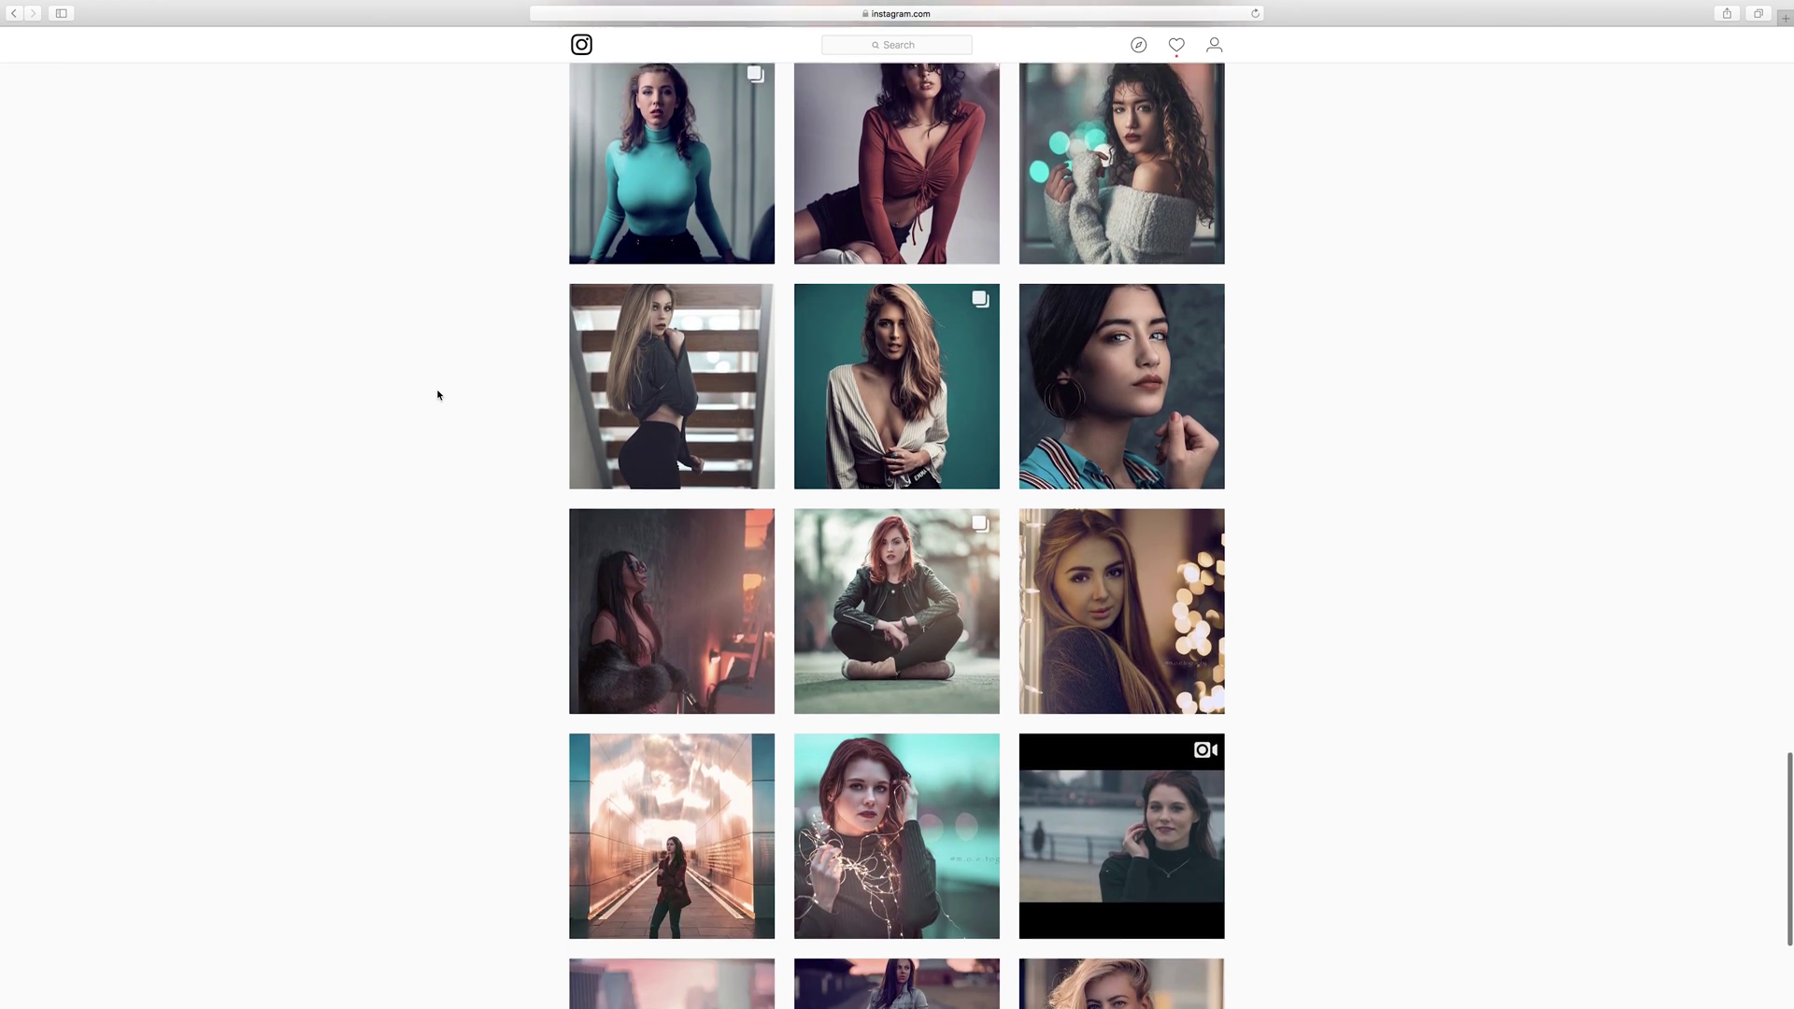